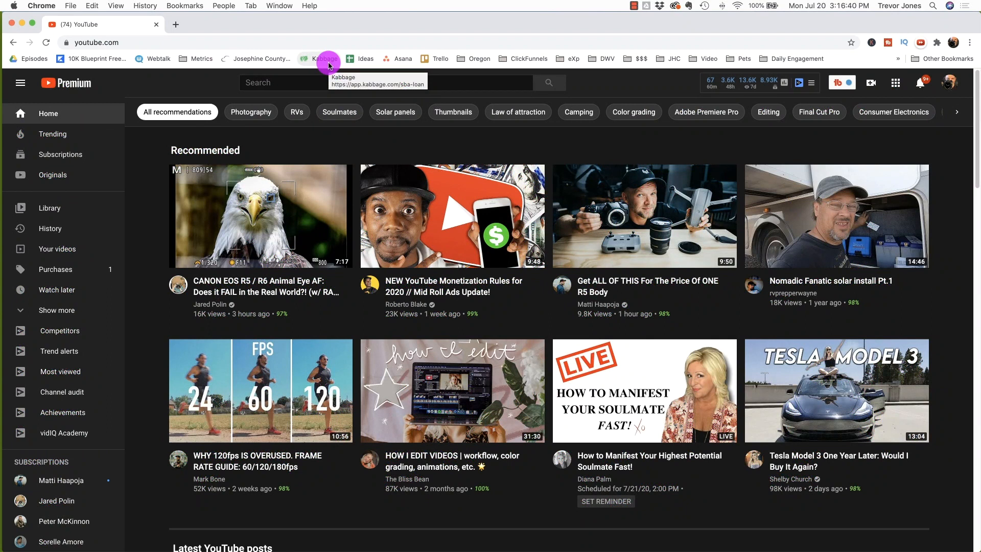
Step: Search YouTube for "real estate marketing video for realtors" using the suggested query
left_click(275, 79)
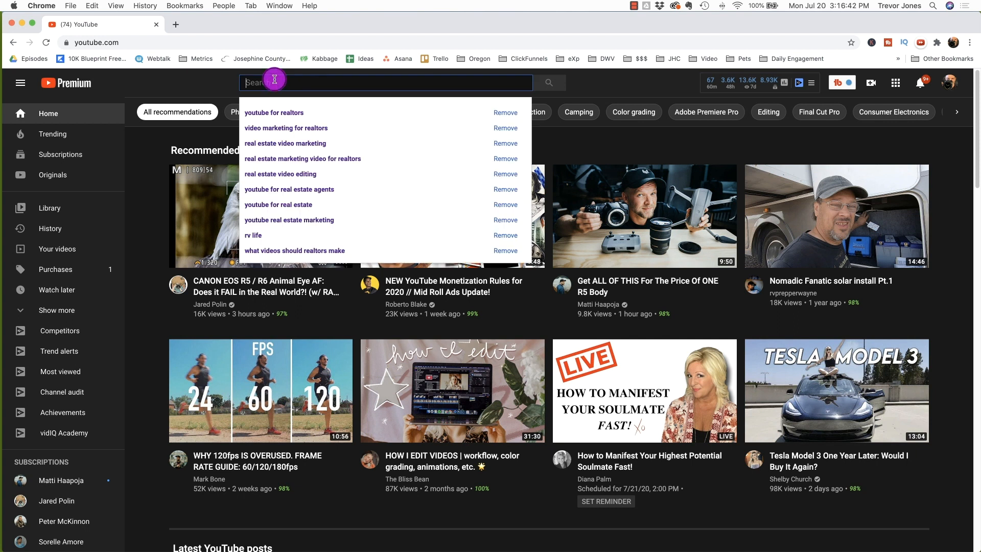
type("re")
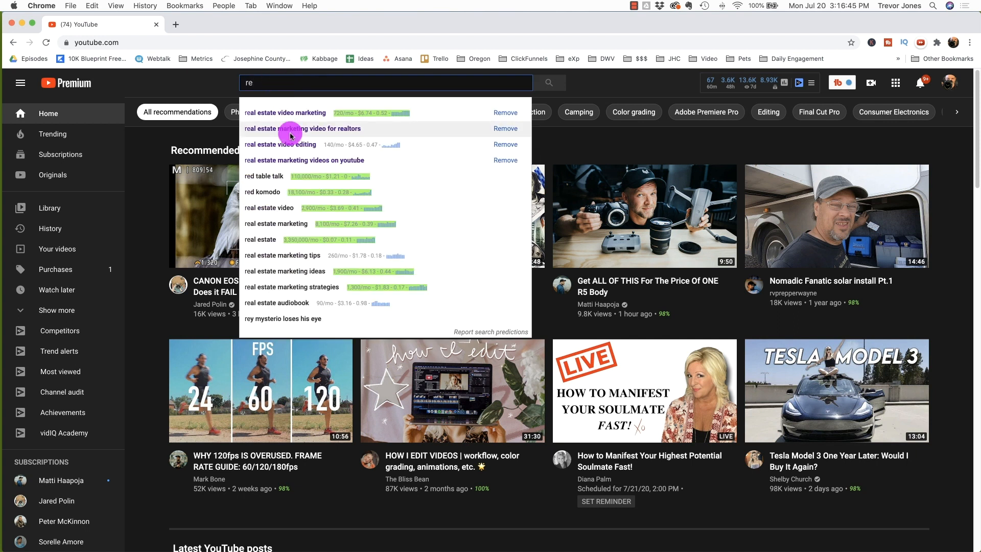
left_click(291, 133)
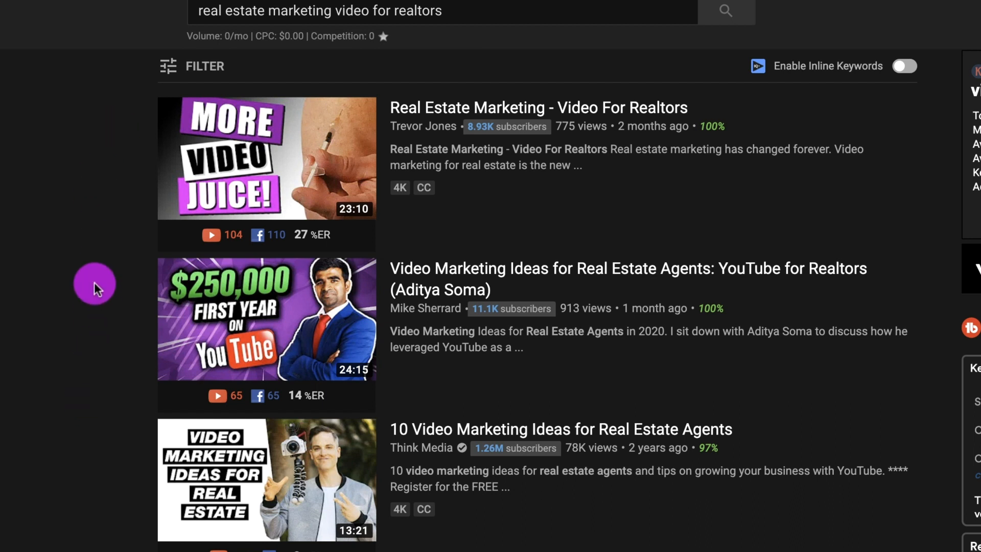
Step: Browse the search results for real estate marketing videos and their ratings
scroll(97, 281, "down", 4)
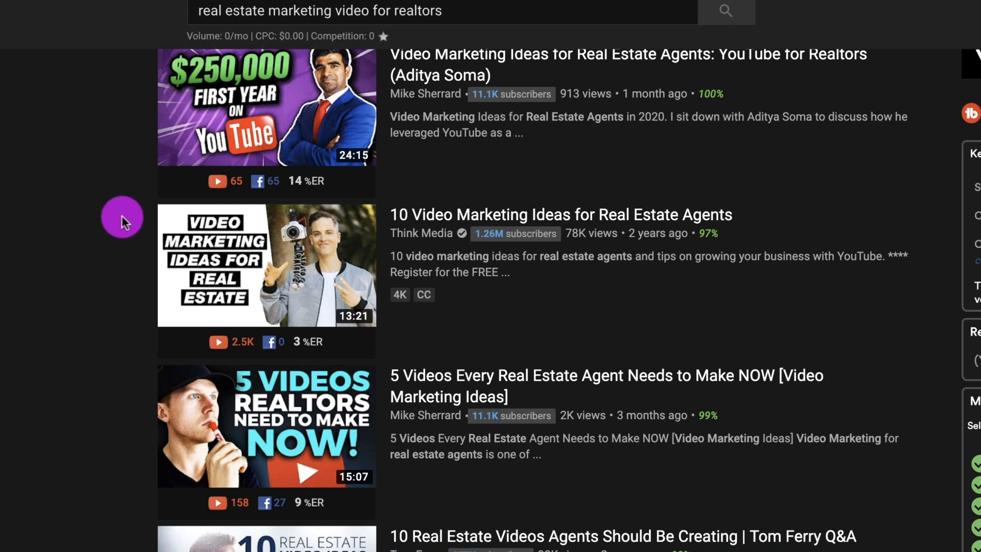
scroll(97, 354, "down", 1)
scroll(73, 369, "down", 3)
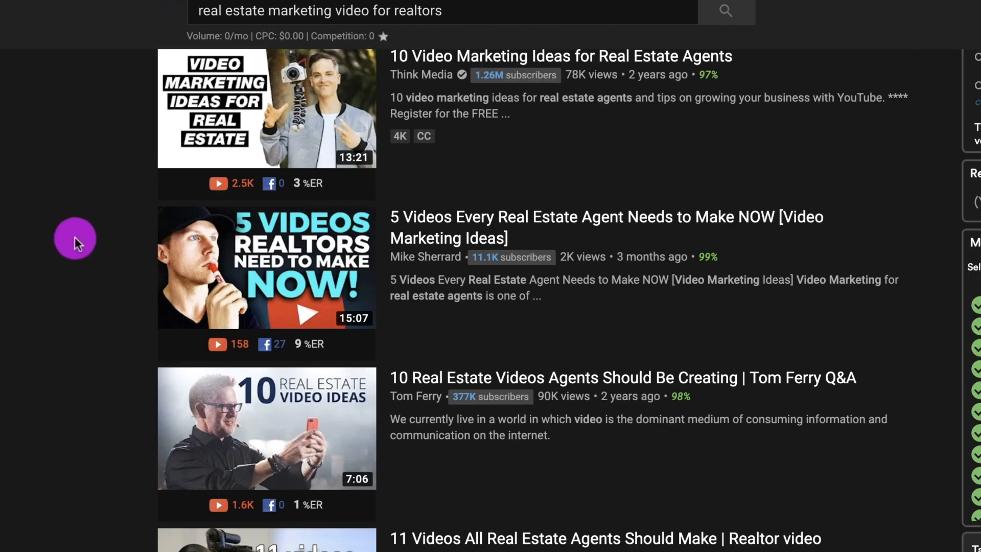
scroll(70, 450, "down", 10)
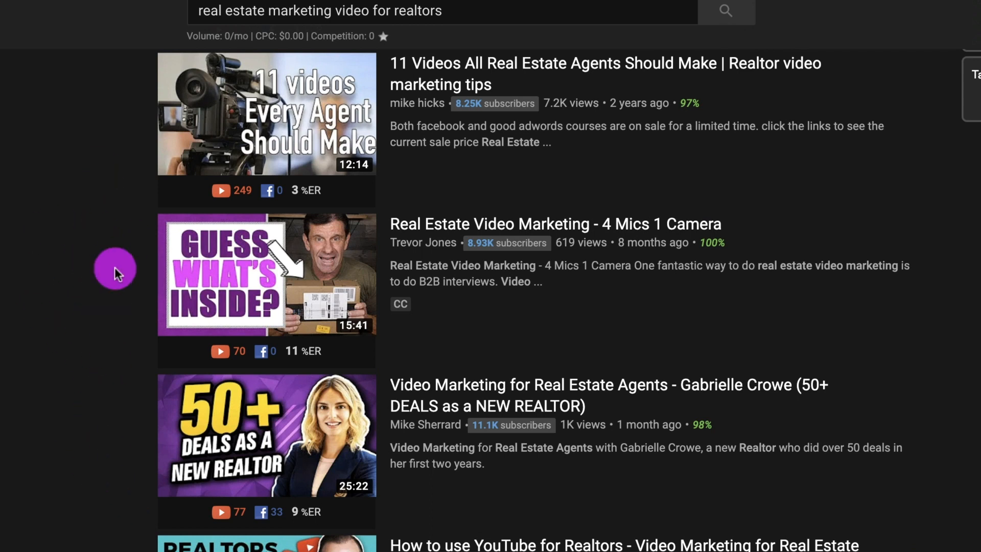
scroll(101, 333, "down", 3)
scroll(101, 333, "down", 12)
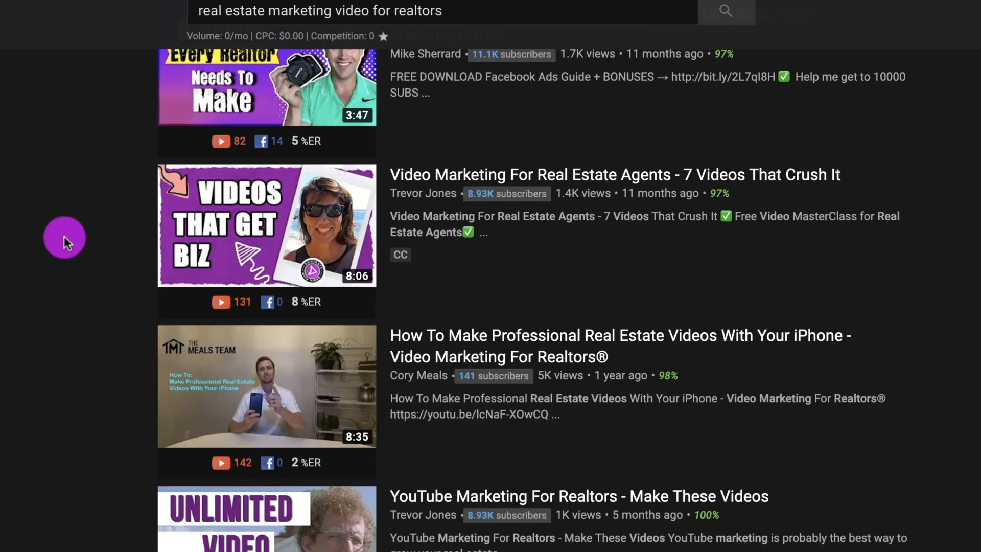
scroll(73, 208, "down", 6)
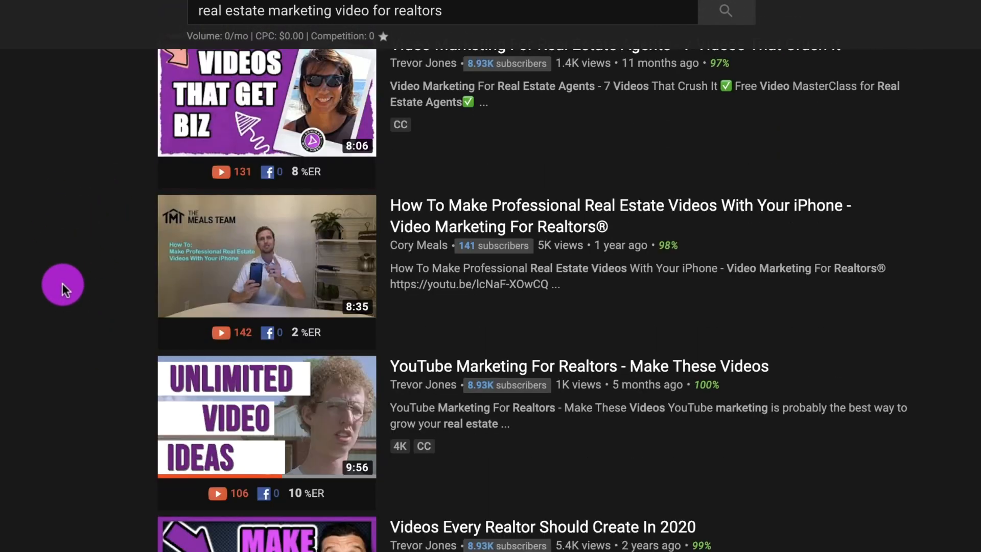
scroll(63, 283, "up", 4)
scroll(64, 278, "up", 15)
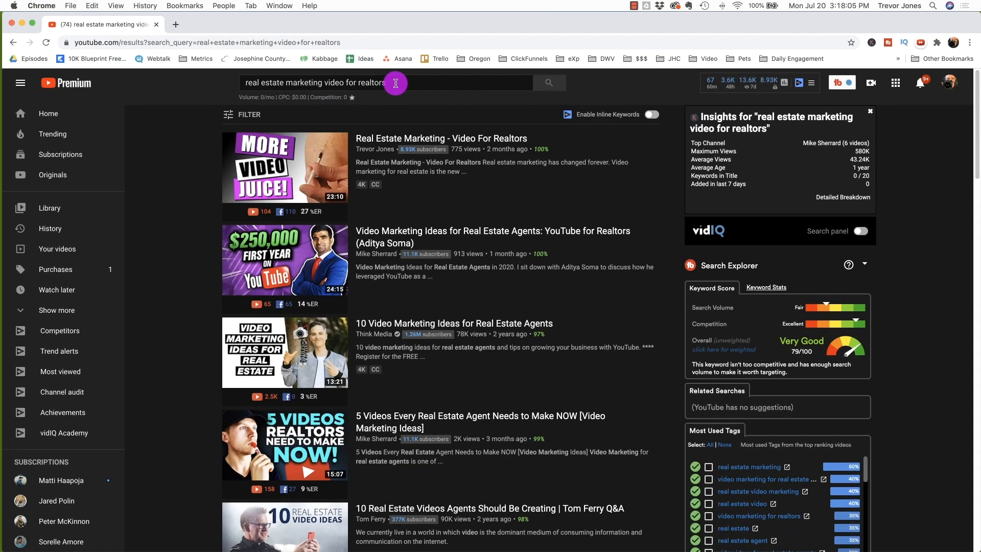
Step: Search for "brian g johnson" and open that channel's Videos page
left_click_drag(395, 83, 236, 75)
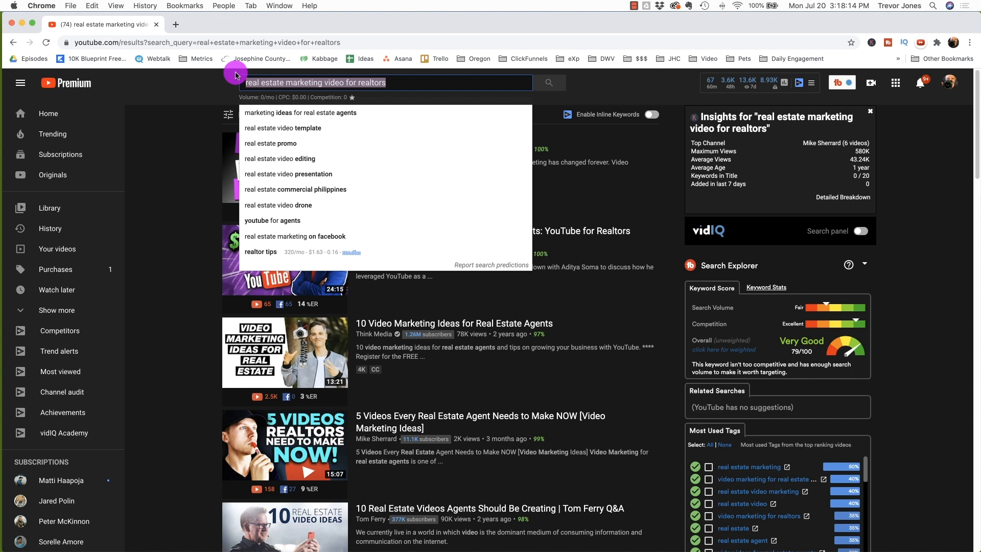
type("brain")
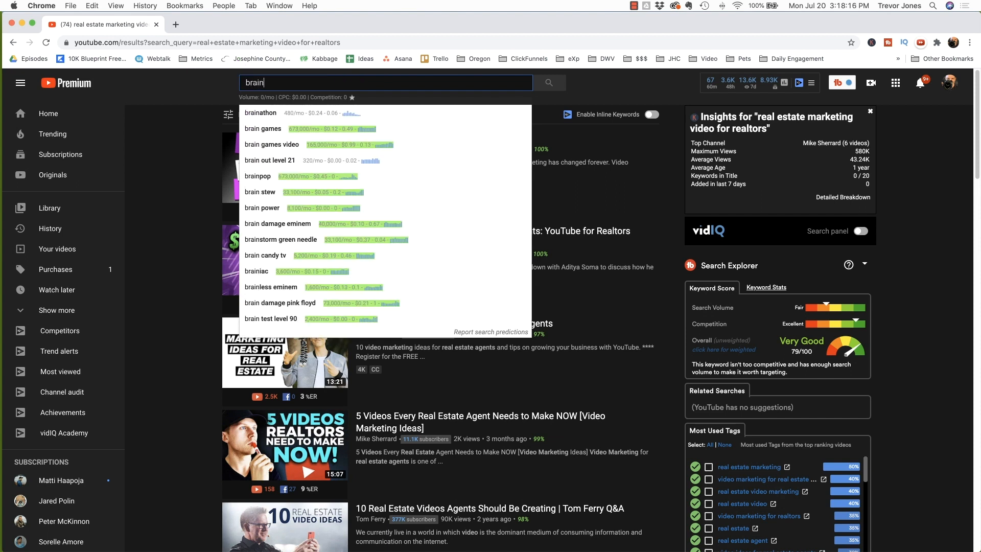
type("ua")
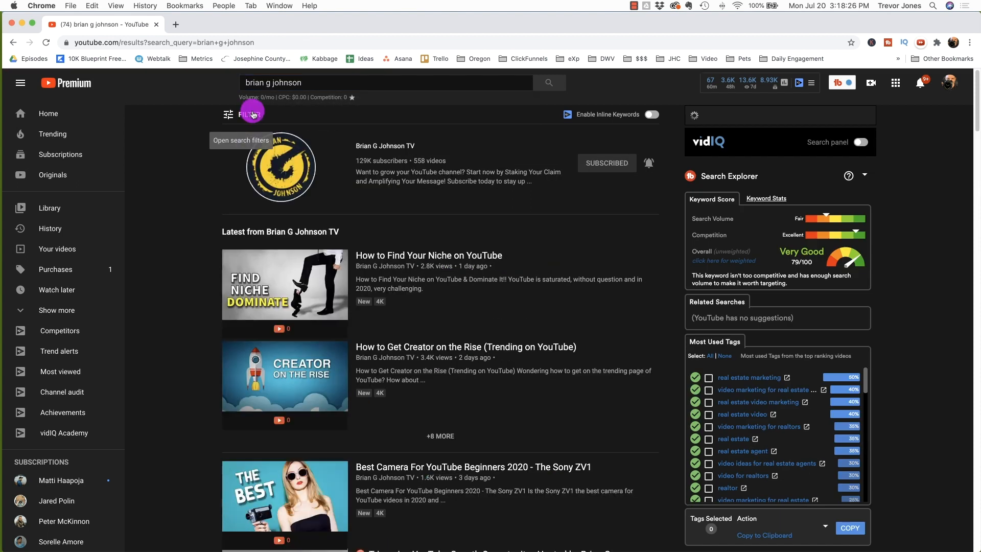
left_click(371, 146)
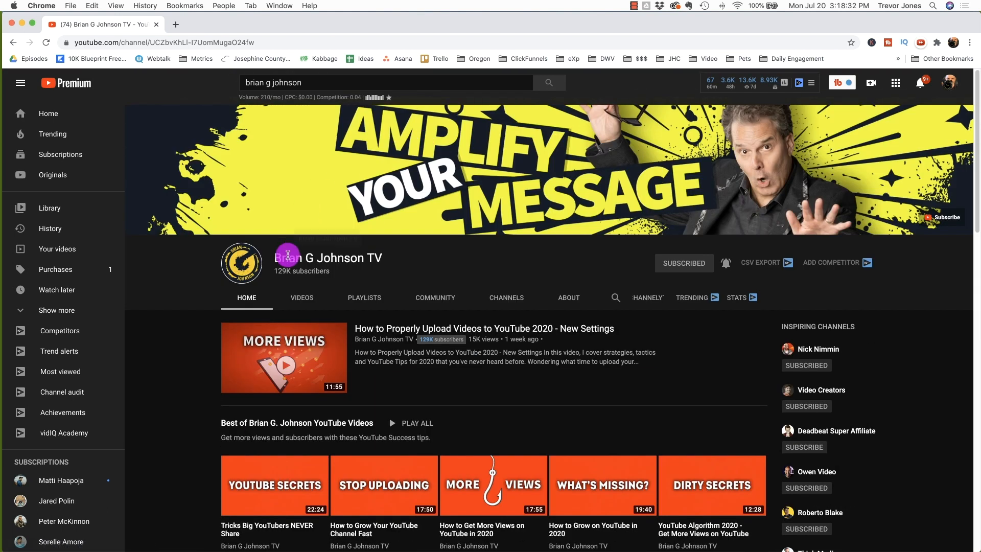
left_click(297, 299)
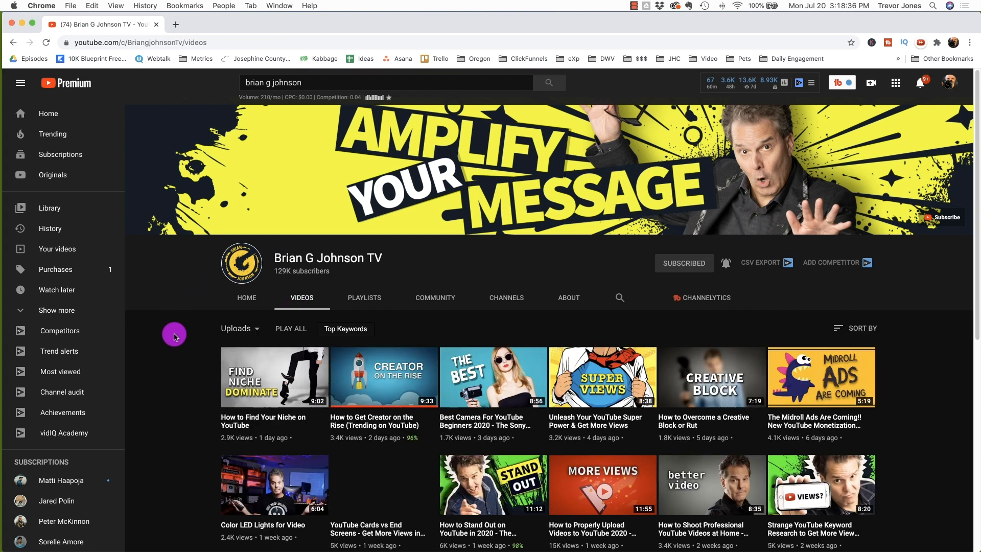
Step: Browse the uploaded videos on the Brian G Johnson TV channel
scroll(175, 333, "down", 2)
scroll(174, 335, "down", 1)
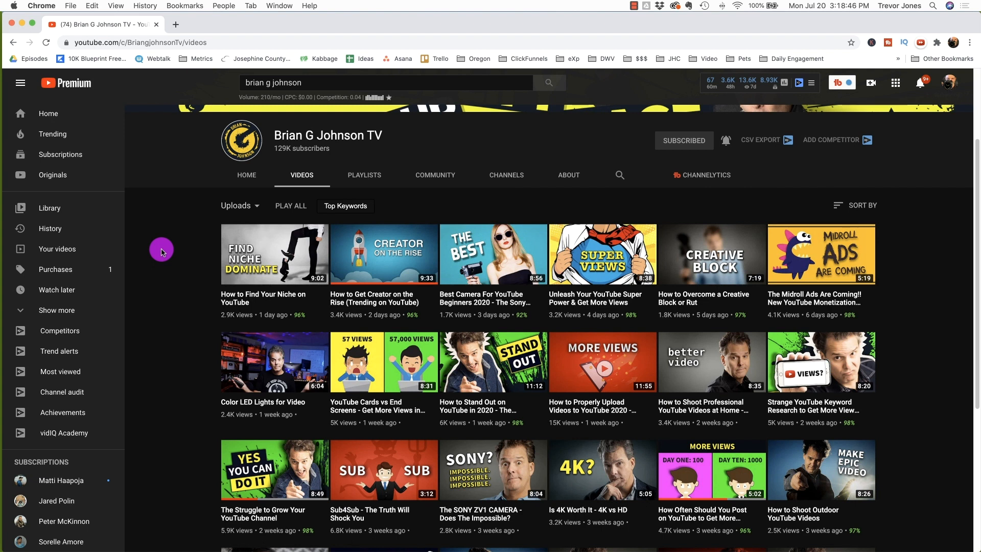
scroll(170, 247, "down", 3)
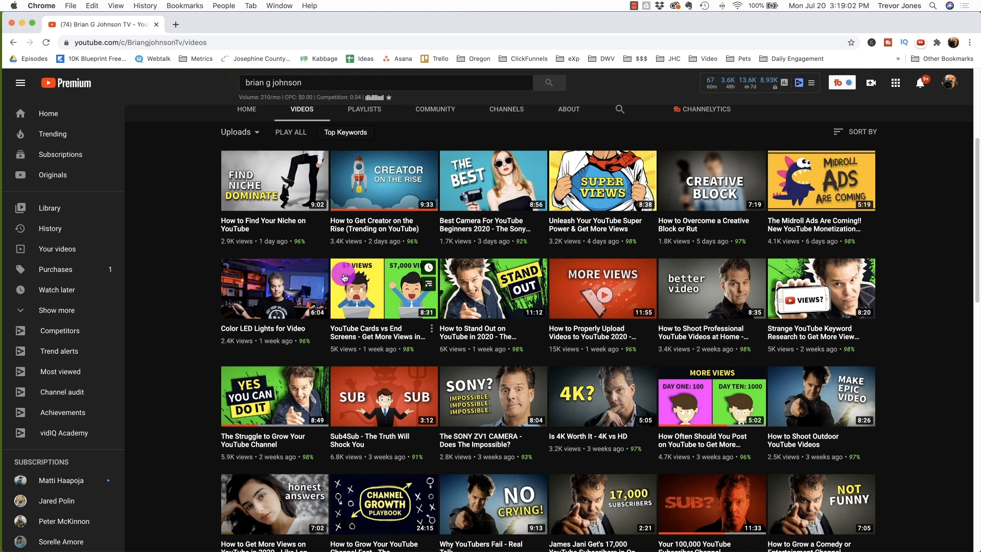
mouse_move(464, 306)
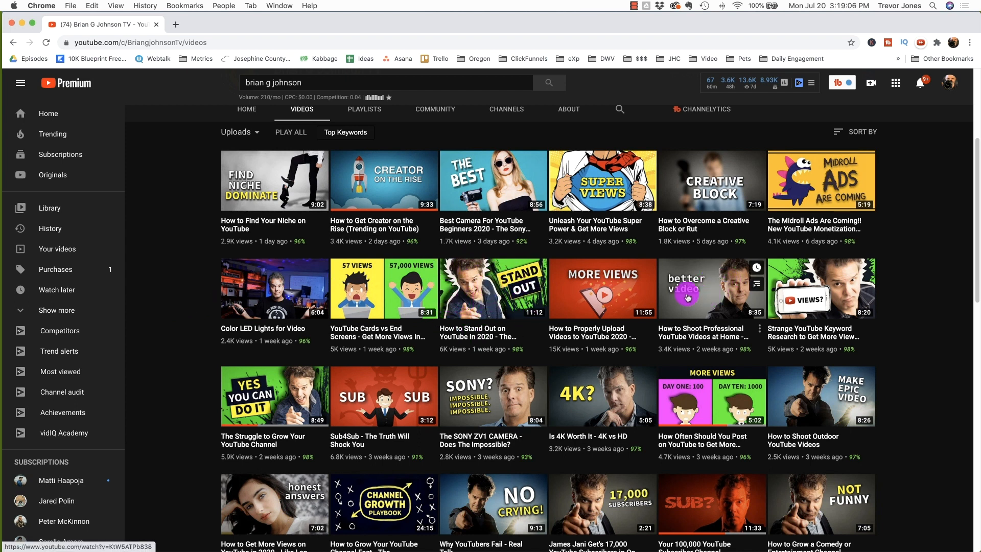
scroll(526, 267, "down", 3)
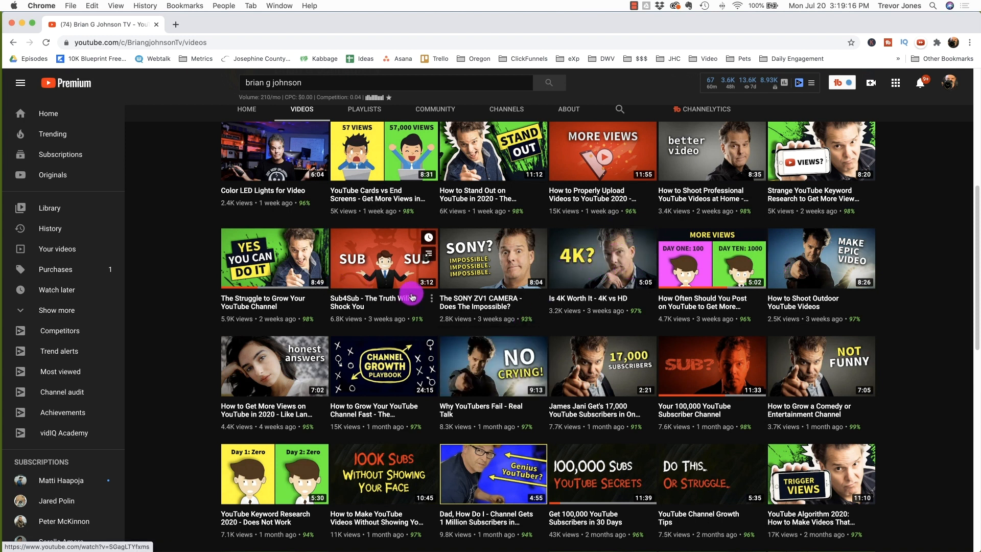
scroll(412, 296, "down", 6)
scroll(414, 300, "up", 1)
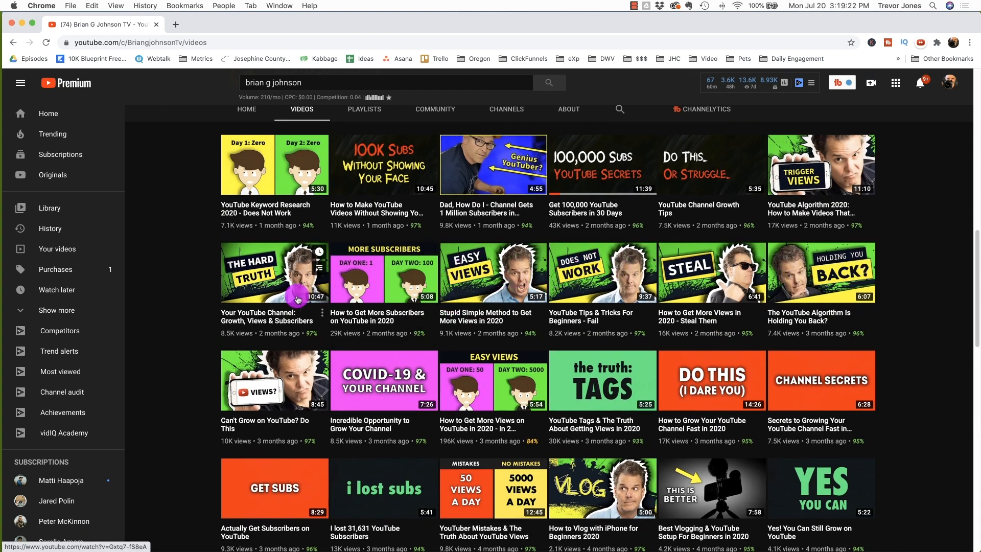
scroll(158, 296, "up", 6)
Step: Search for "nick nimmin" and open that channel's Videos page
left_click_drag(316, 83, 195, 73)
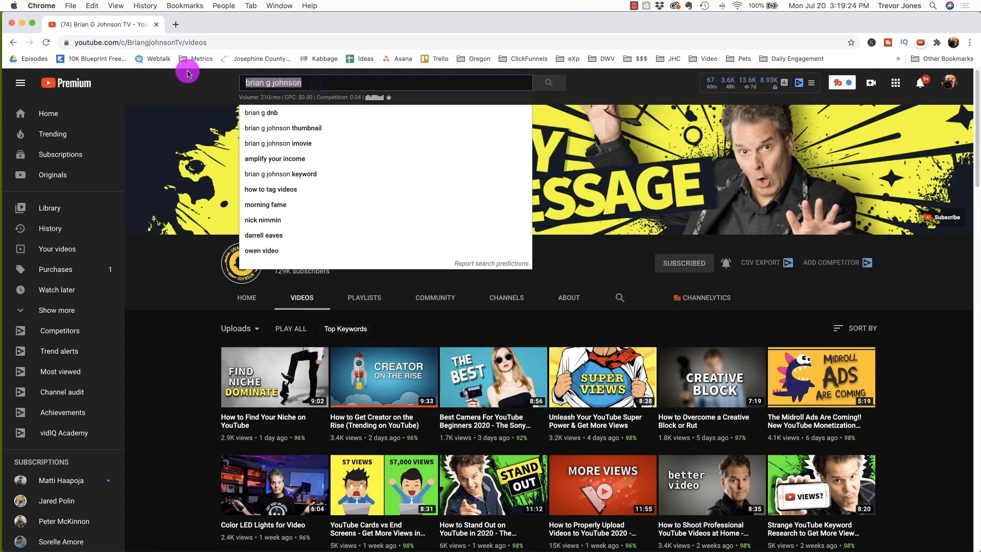
type("nick nimmin")
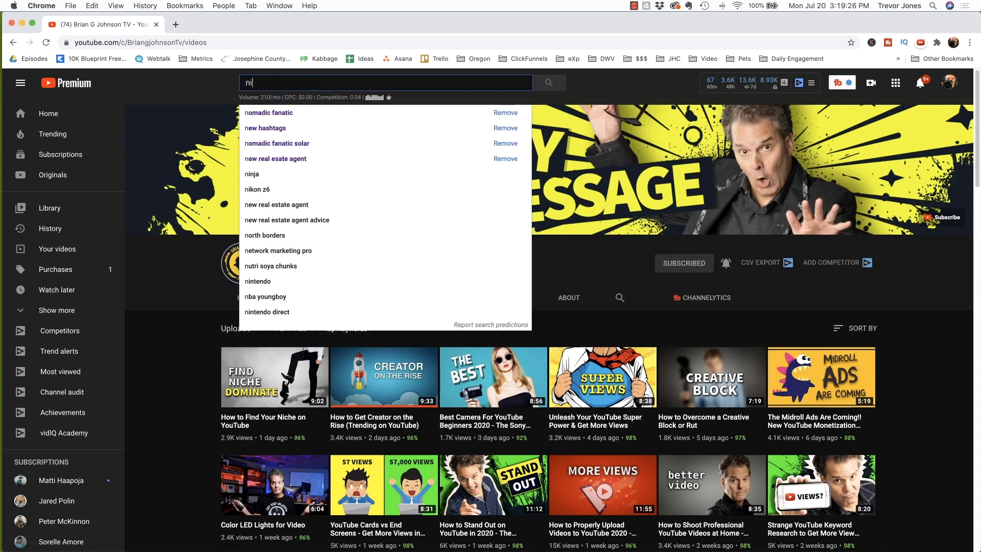
key("Return")
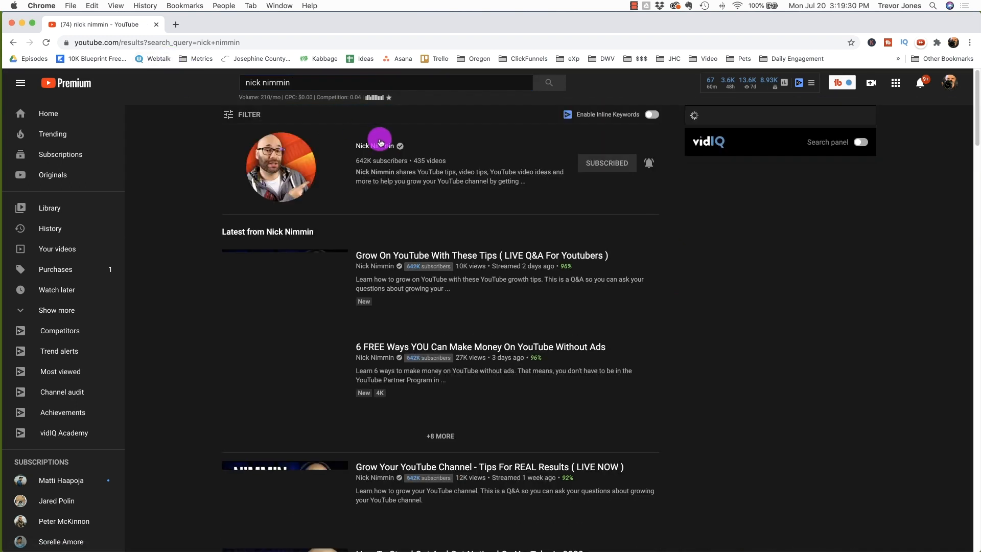
left_click(381, 144)
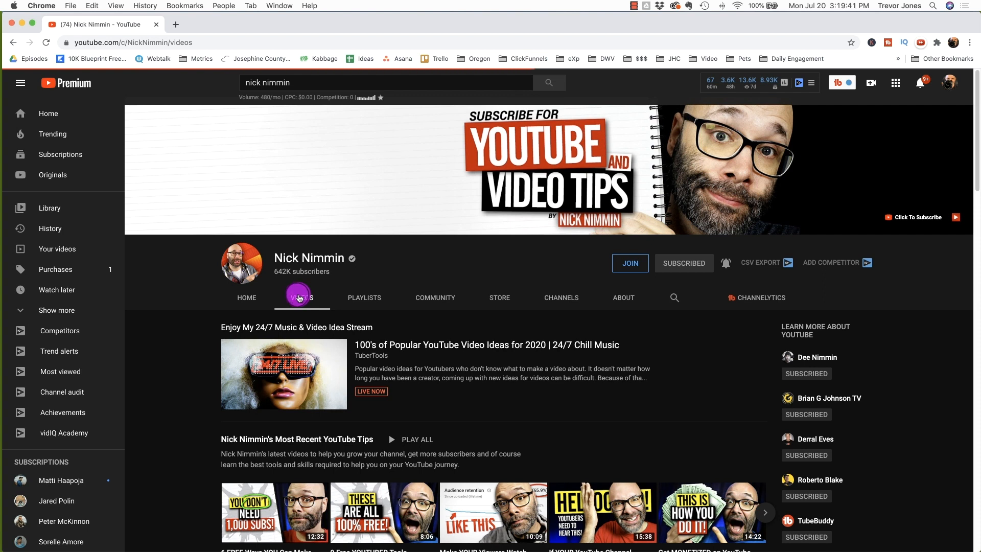
left_click(297, 294)
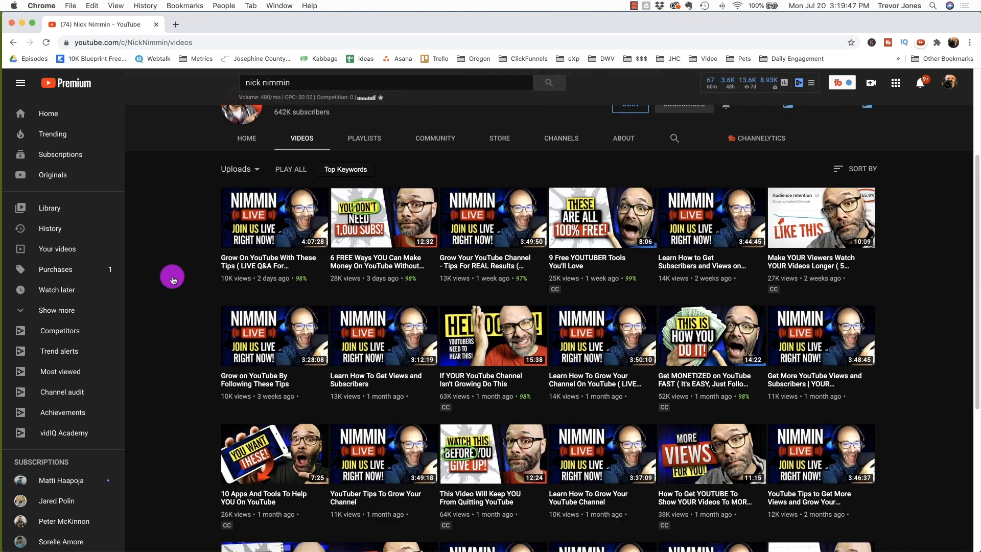
Step: Search for "karin carr" and open that channel's Videos page
triple_click(320, 84)
type("karin carr")
key("Return")
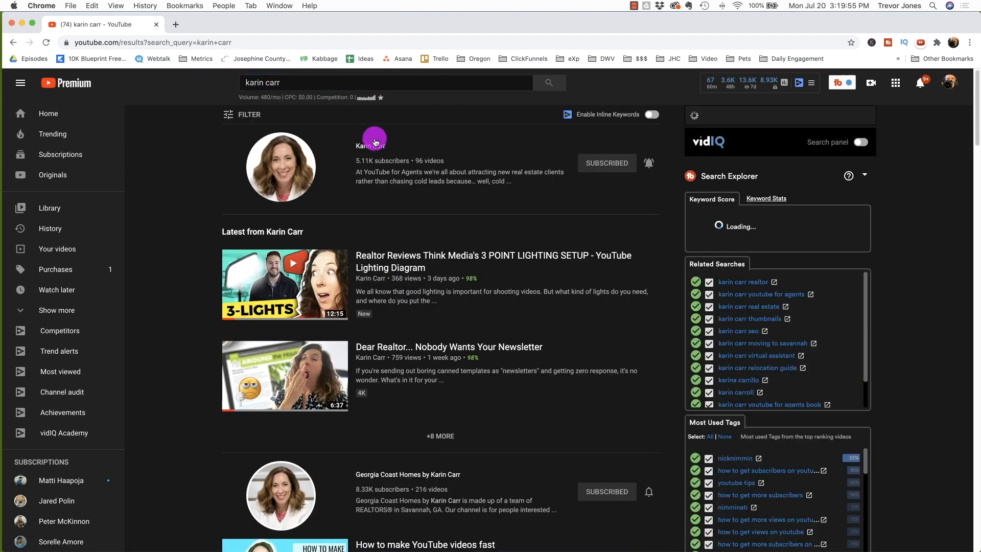
left_click(374, 147)
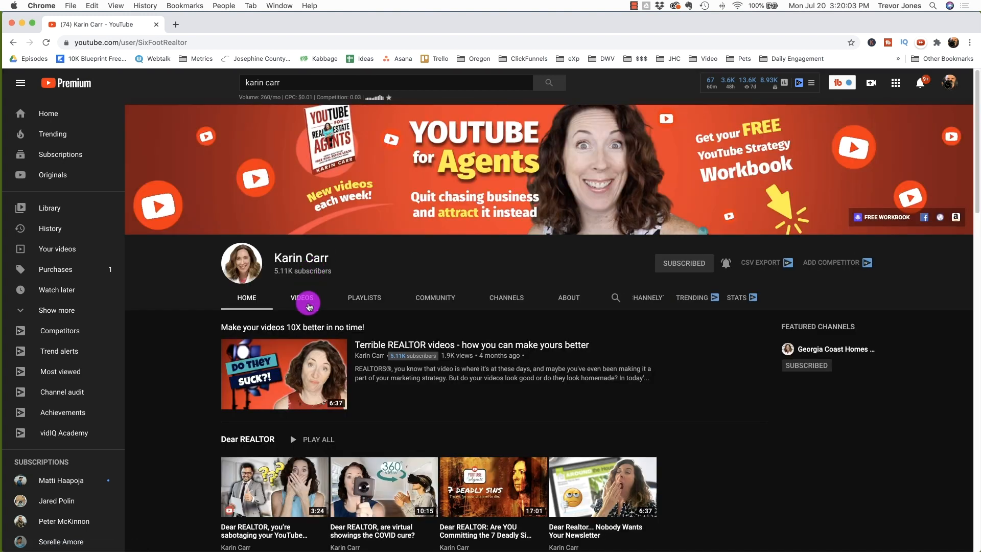
left_click(305, 298)
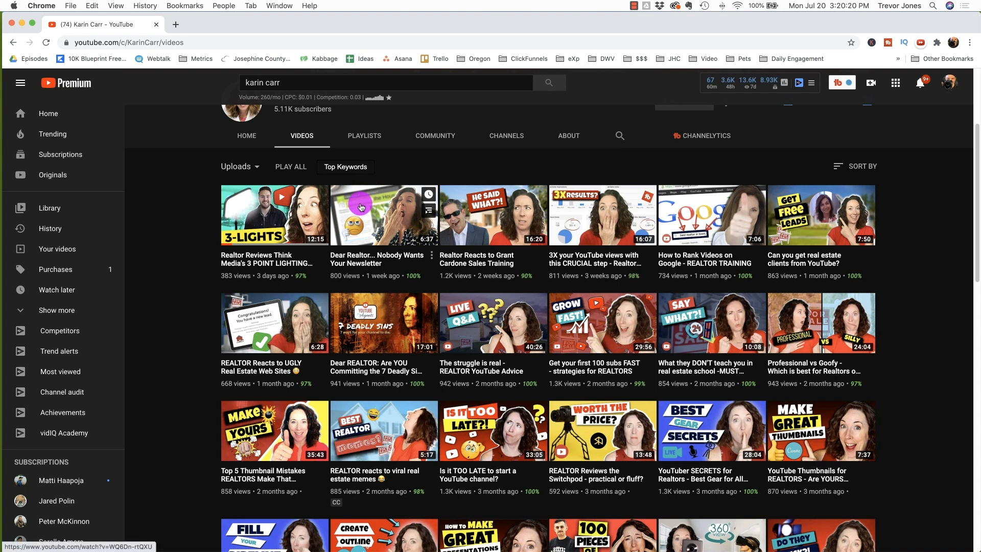
Step: Open your own channel's home page and browse its playlist sections
left_click(316, 88)
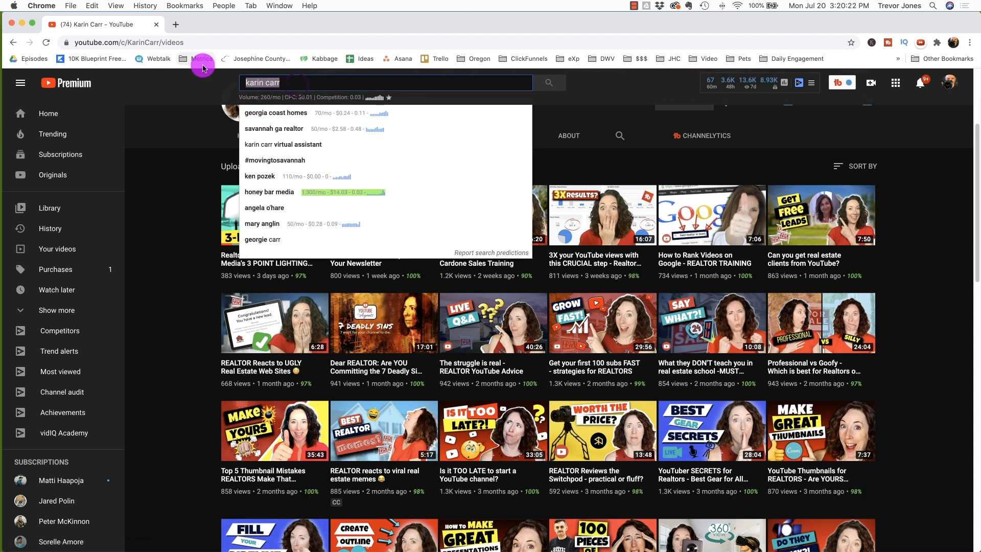
left_click(949, 83)
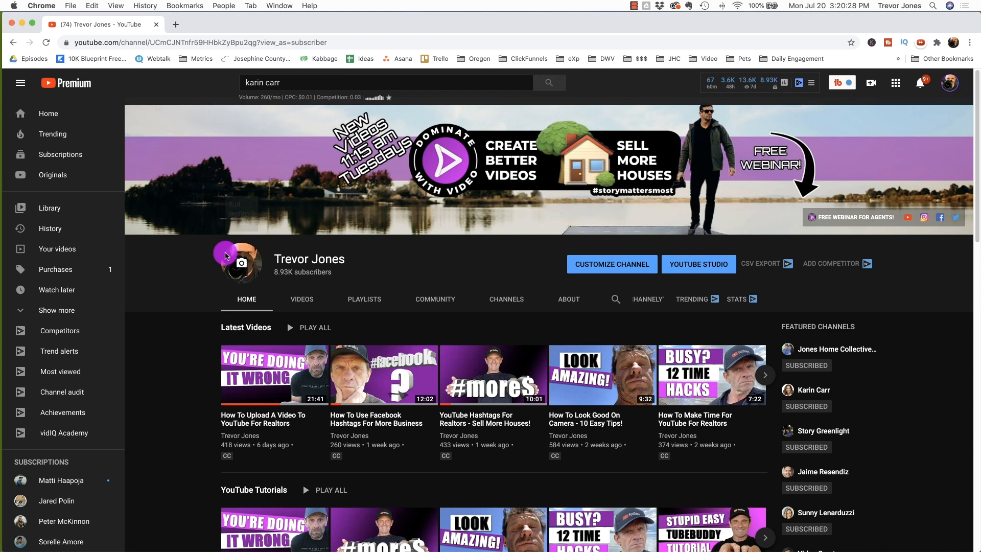
scroll(168, 337, "down", 2)
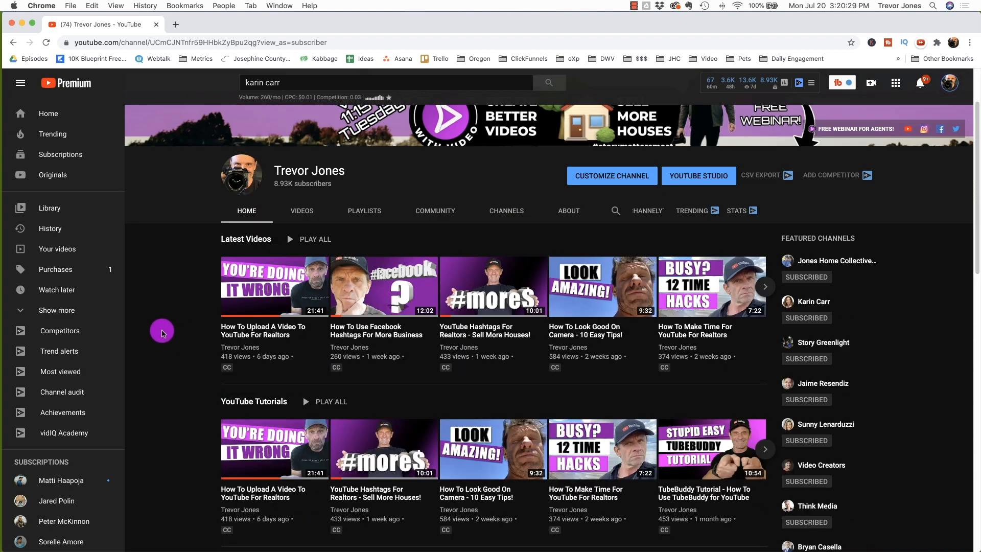
scroll(162, 331, "down", 3)
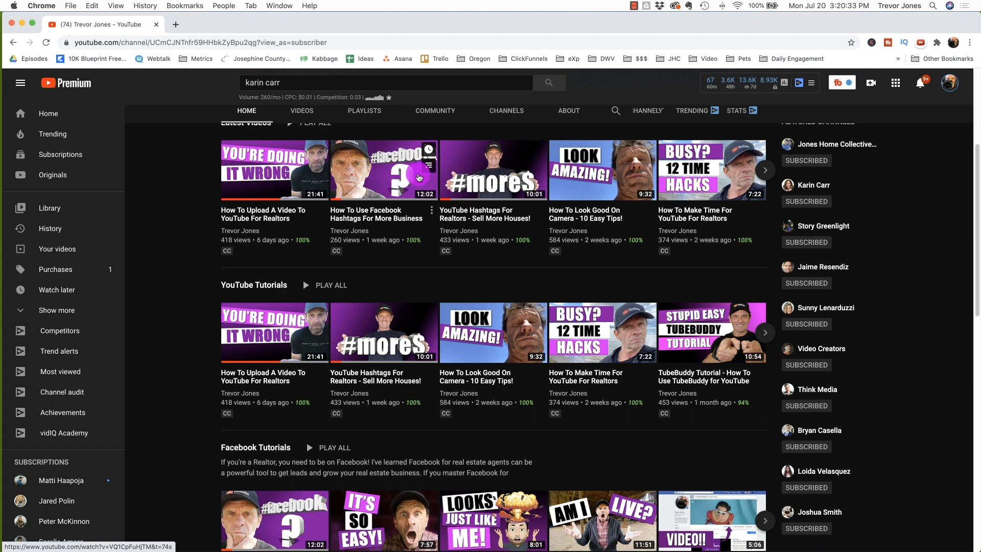
scroll(764, 237, "down", 10)
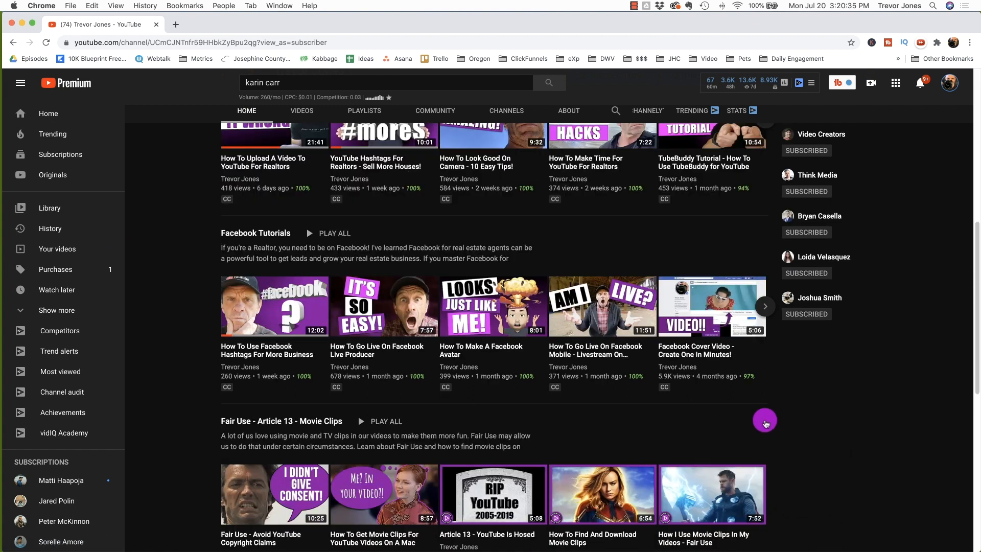
scroll(702, 295, "up", 1)
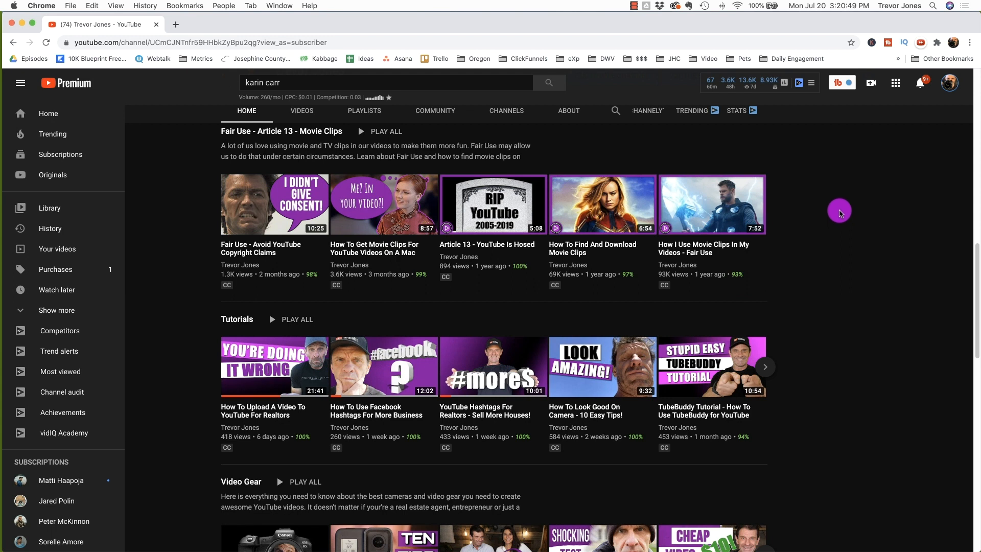
scroll(839, 211, "down", 8)
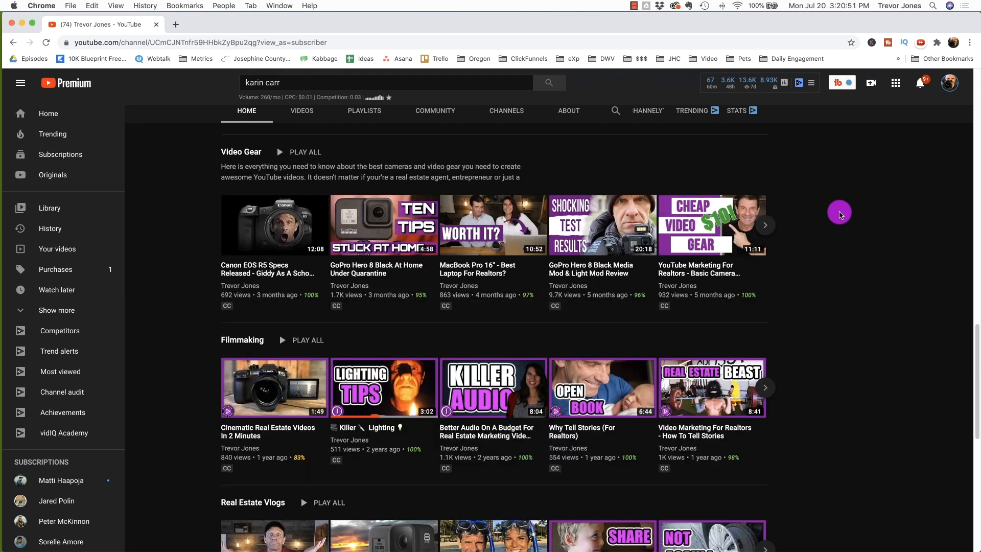
scroll(840, 211, "down", 7)
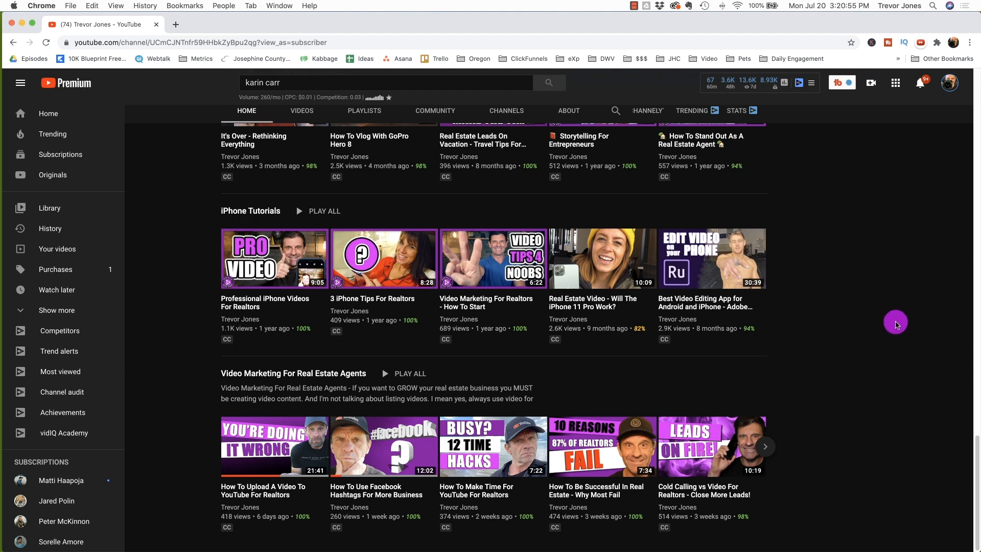
Step: Open your own channel's Videos page and scroll through all of its uploaded videos
scroll(891, 322, "up", 1)
scroll(890, 322, "up", 14)
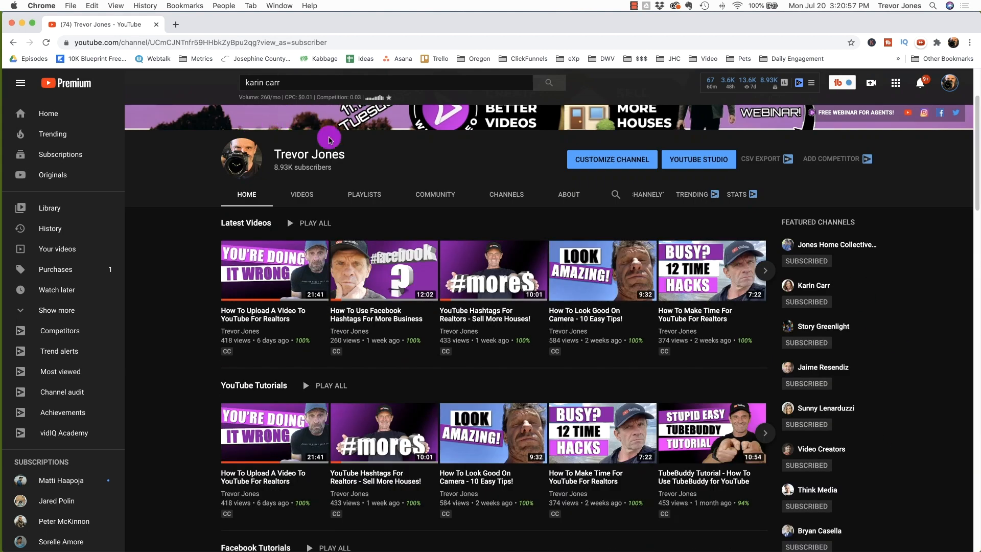
left_click(301, 198)
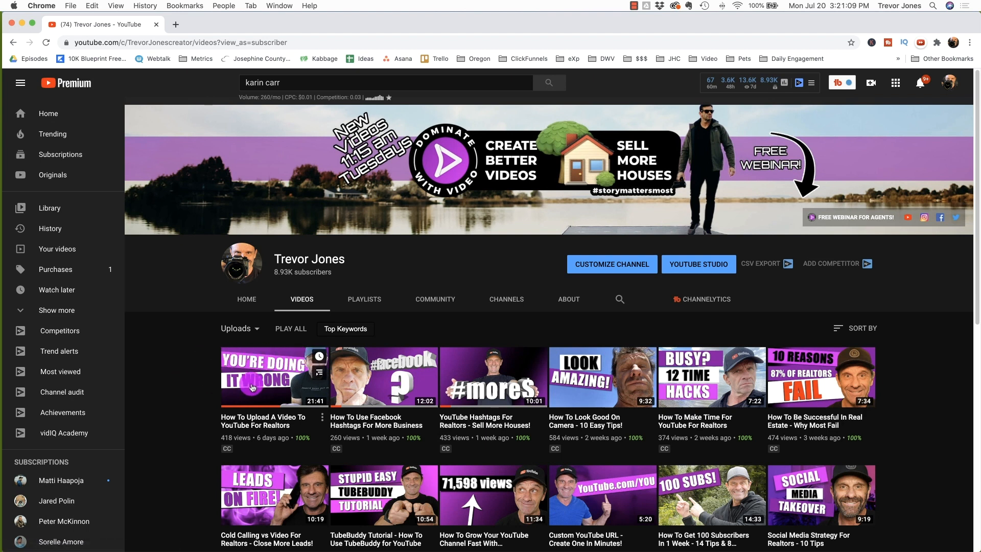
scroll(193, 385, "down", 3)
scroll(193, 385, "down", 3)
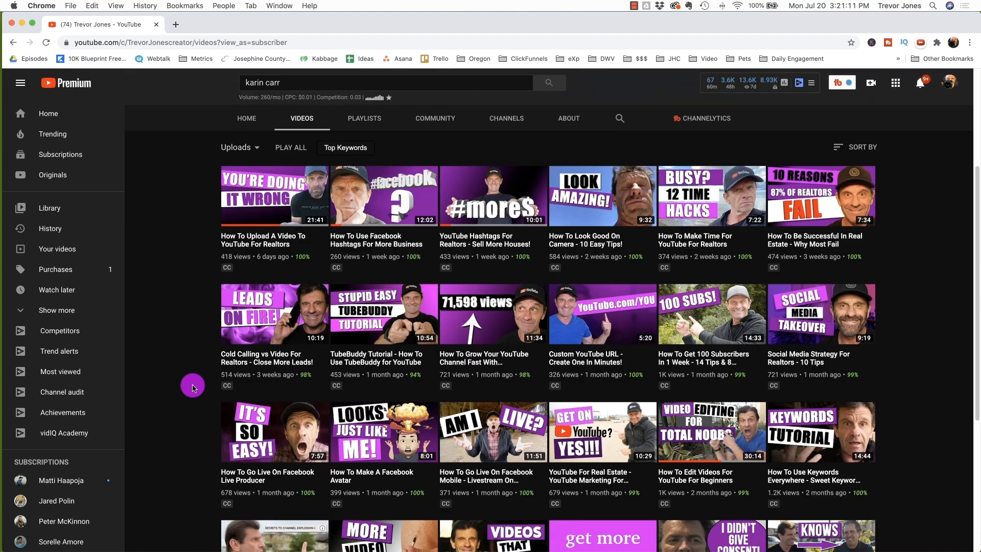
scroll(389, 368, "up", 5)
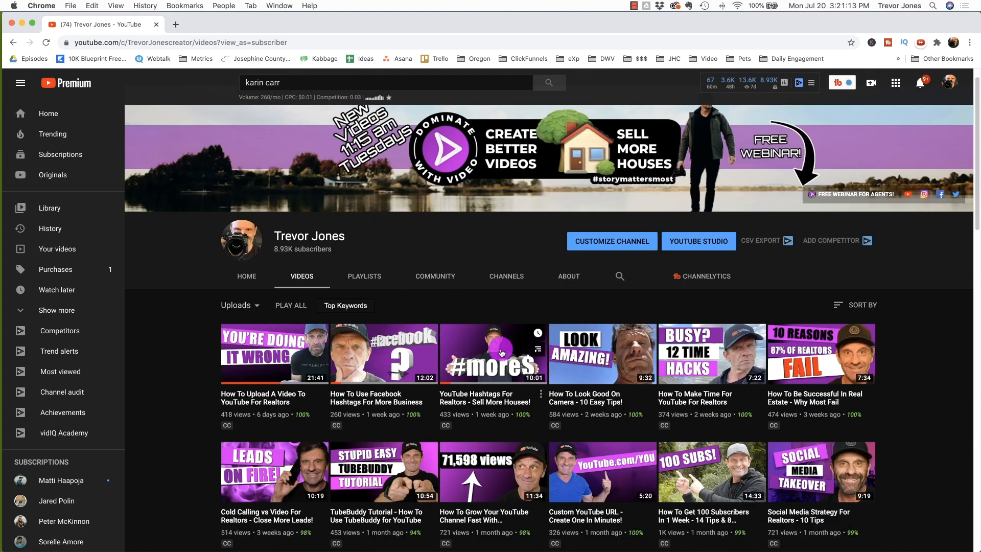
scroll(147, 376, "down", 10)
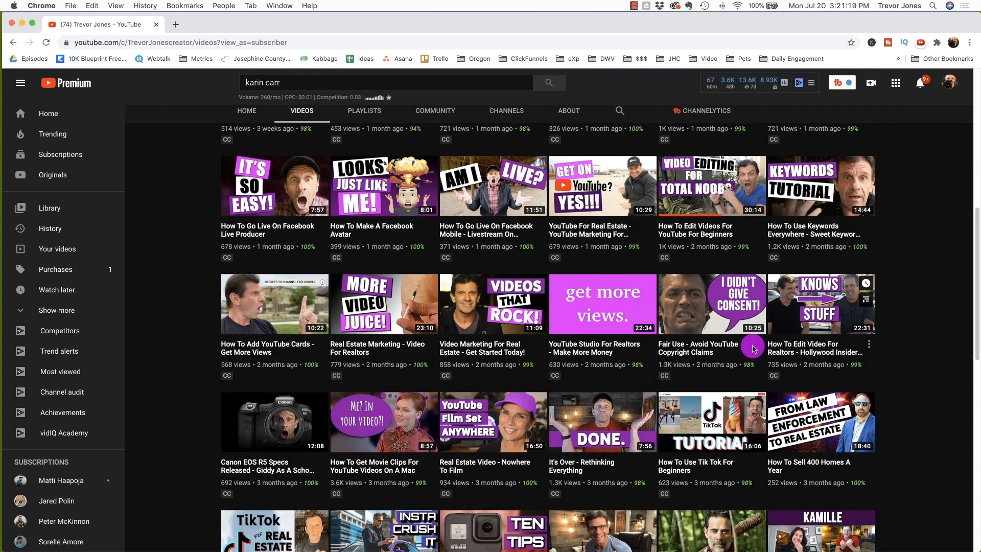
scroll(929, 340, "down", 7)
scroll(929, 340, "down", 3)
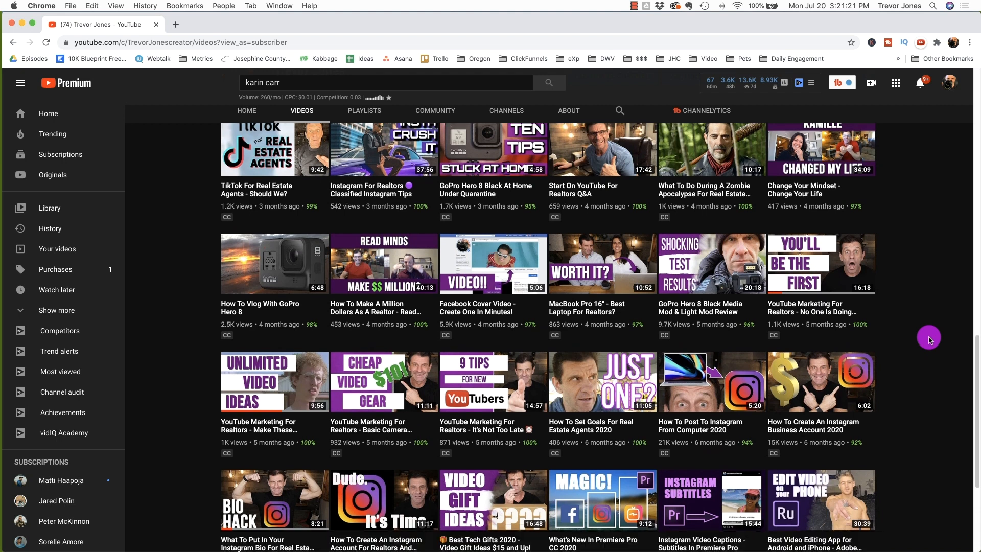
scroll(709, 391, "down", 4)
scroll(708, 391, "down", 4)
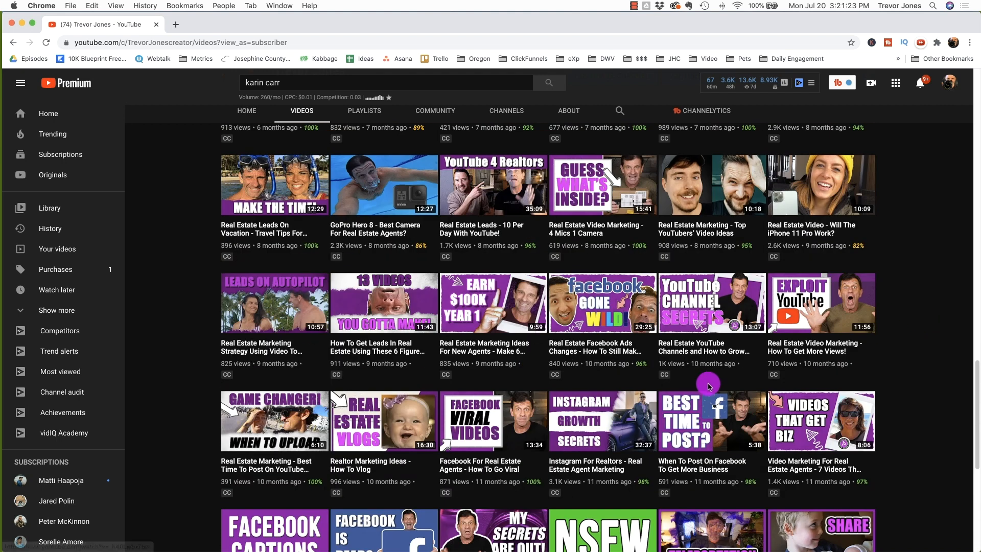
scroll(709, 379, "up", 1)
scroll(804, 378, "down", 9)
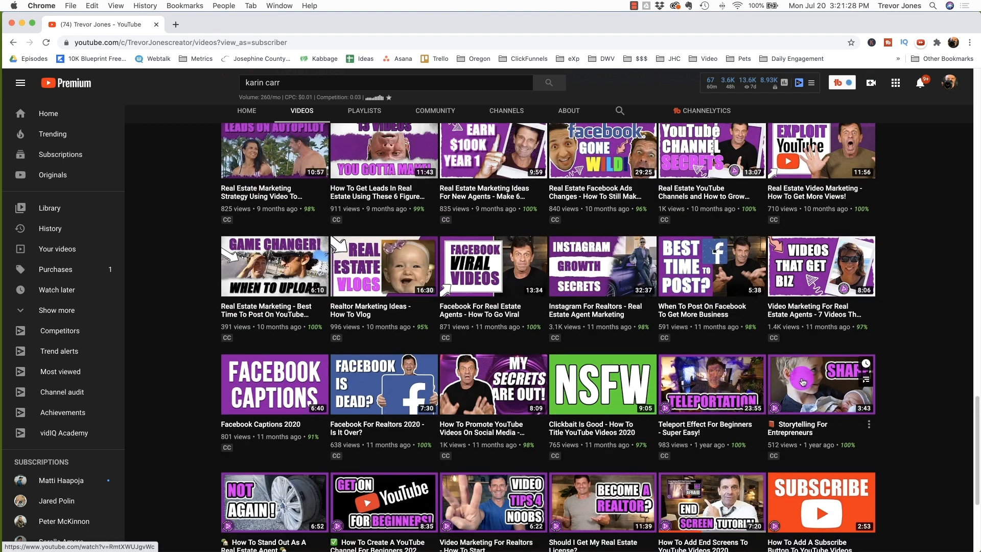
scroll(806, 383, "down", 5)
scroll(806, 383, "down", 8)
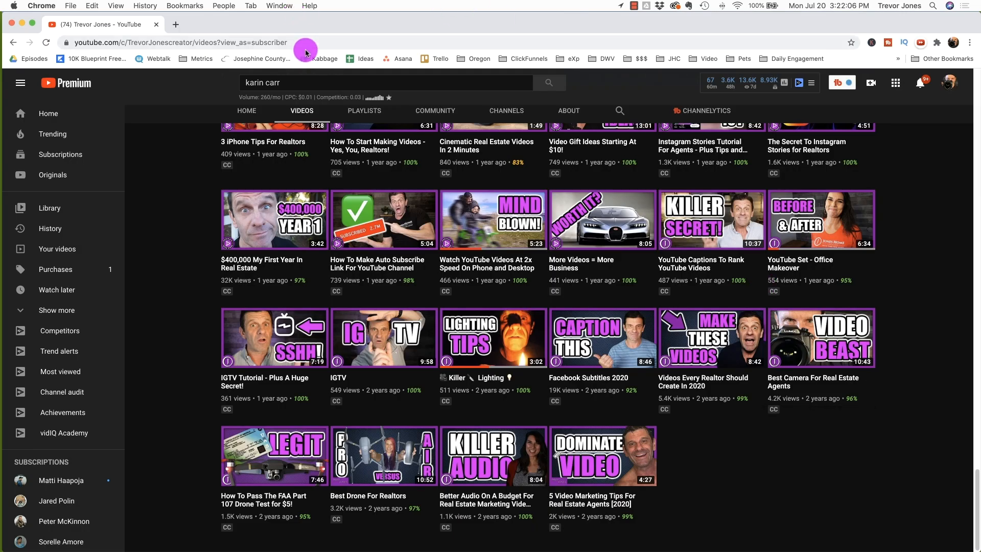
Step: Open canva.com, dismiss the tip, and look through your existing designs and folders before returning home
left_click(306, 45)
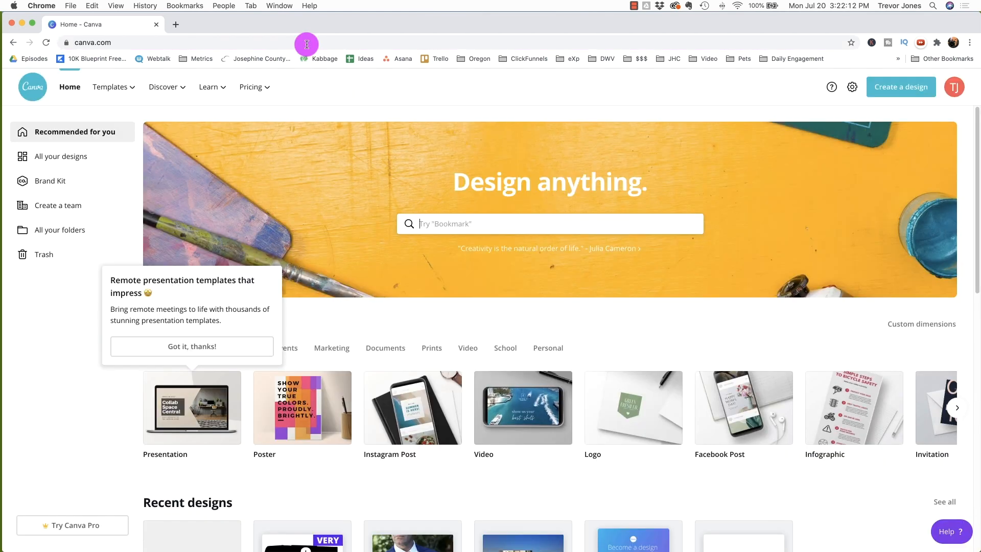
left_click(208, 347)
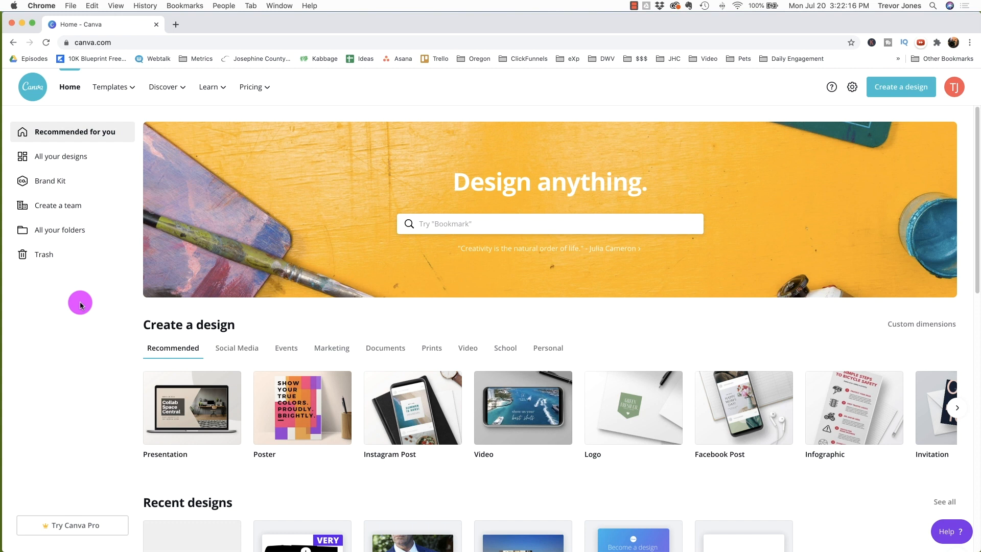
left_click(59, 153)
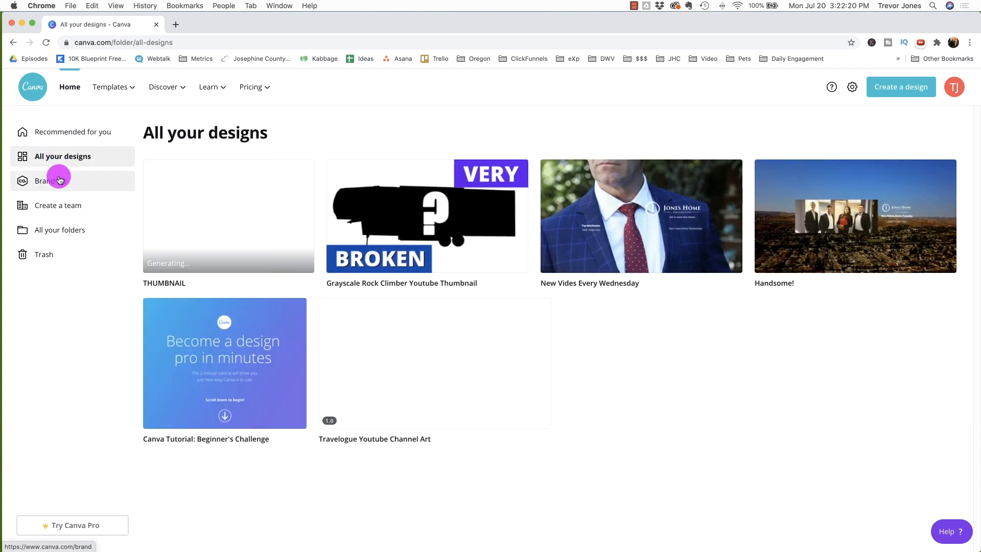
left_click(56, 230)
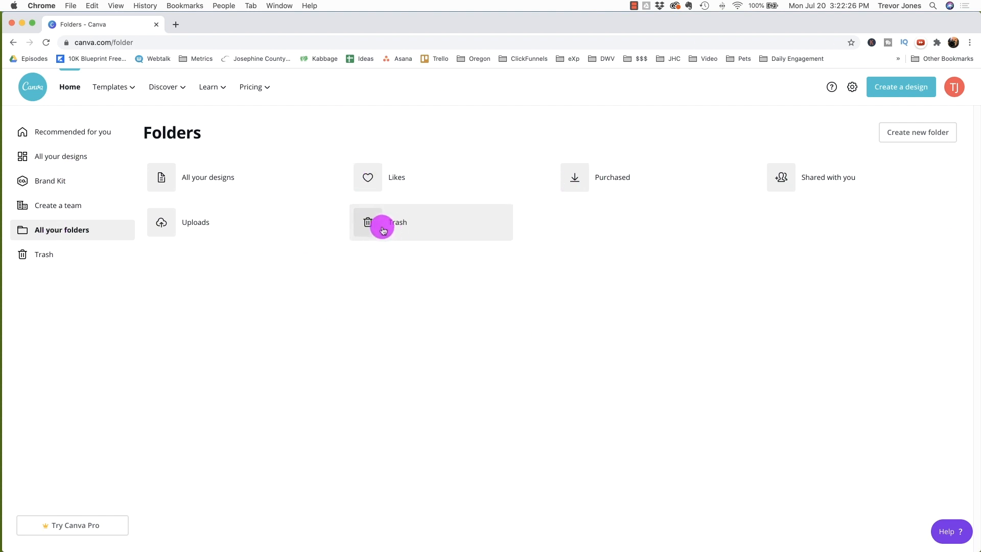
left_click(91, 131)
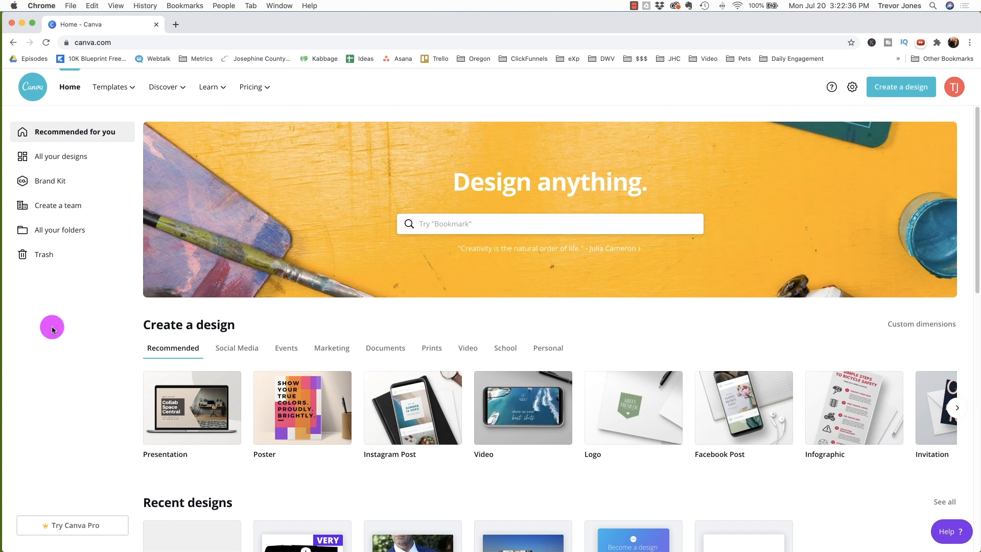
Step: Start a new YouTube Thumbnail design from the Social Media category
left_click(233, 348)
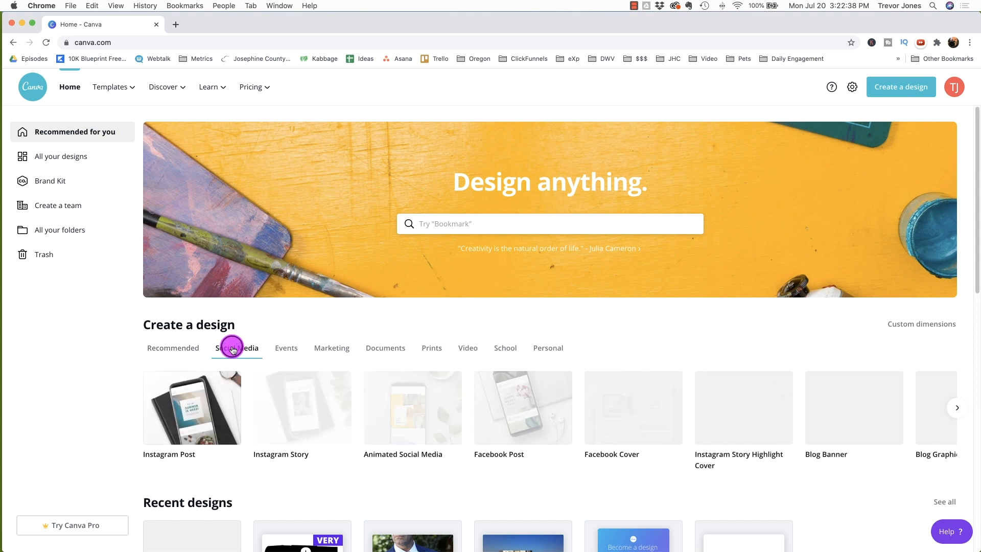
left_click(951, 405)
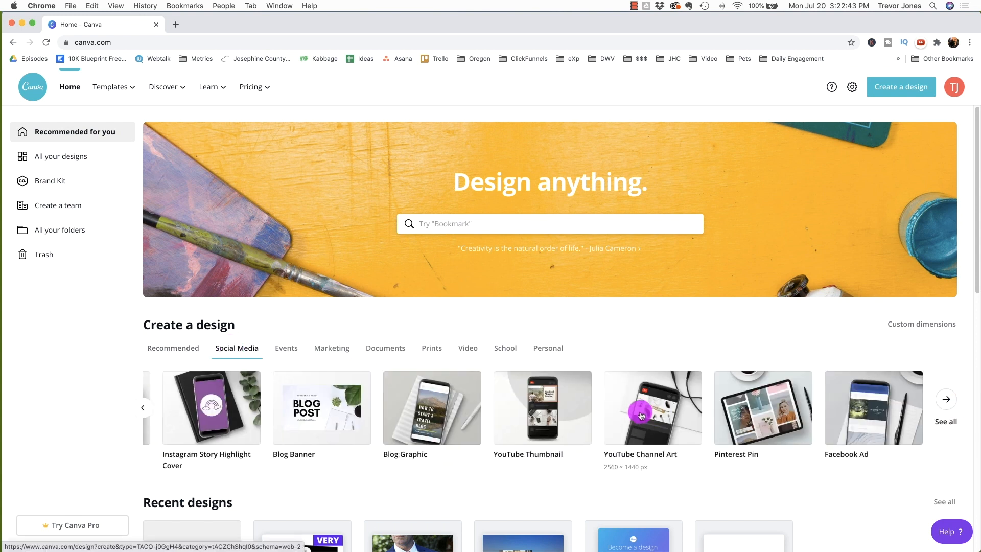
left_click(538, 410)
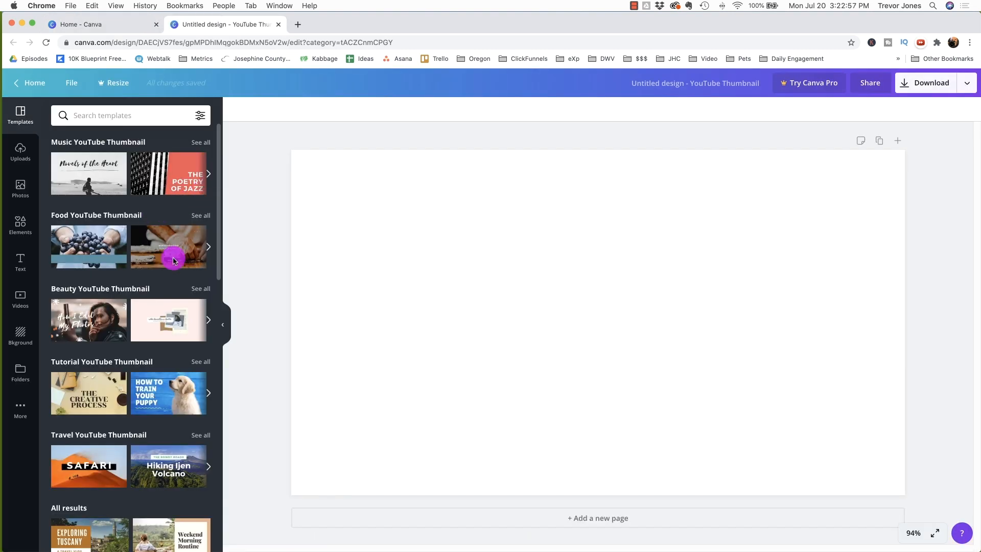
Step: Apply the 'Styling Basic Pieces' thumbnail template and delete its background photo
scroll(169, 286, "down", 10)
scroll(148, 405, "up", 10)
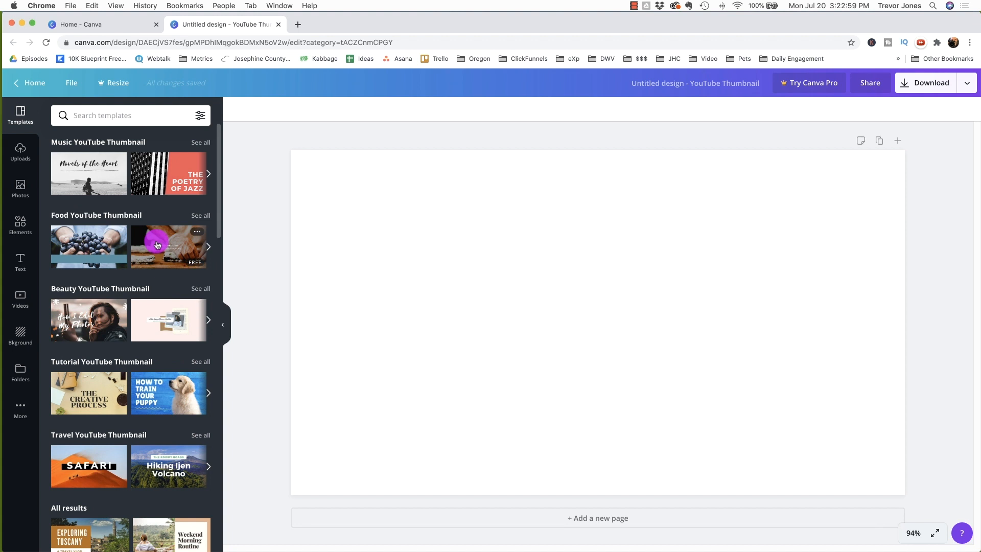
scroll(158, 247, "down", 15)
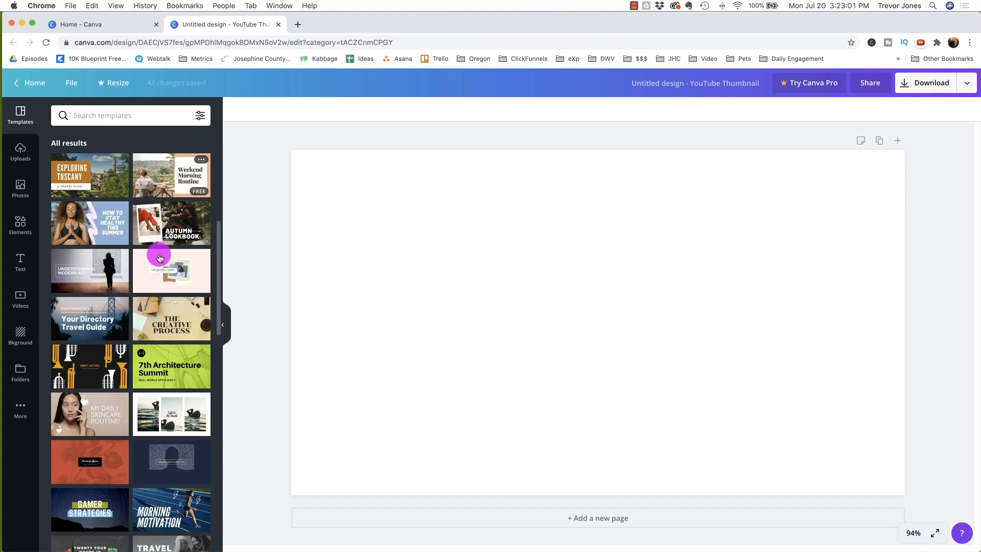
scroll(160, 258, "down", 4)
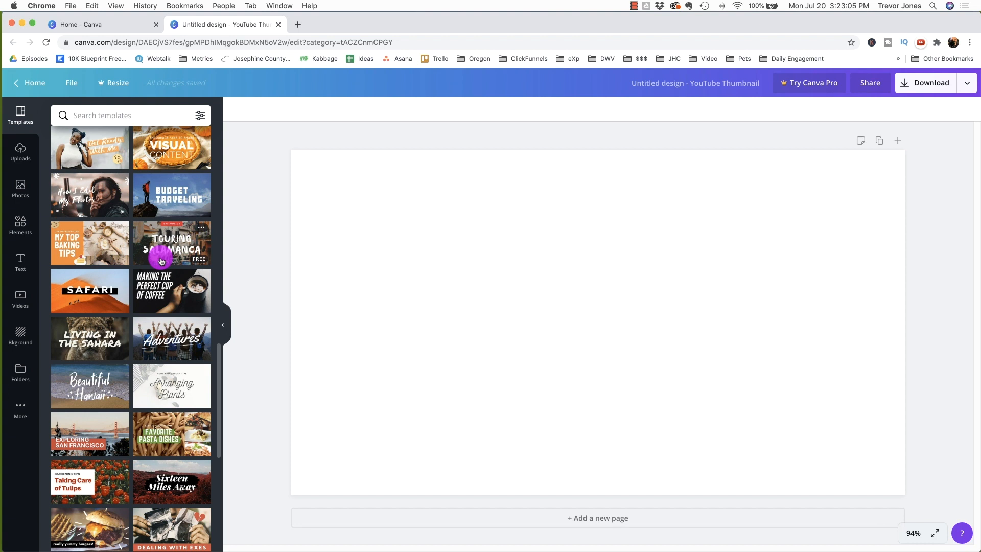
scroll(161, 260, "up", 10)
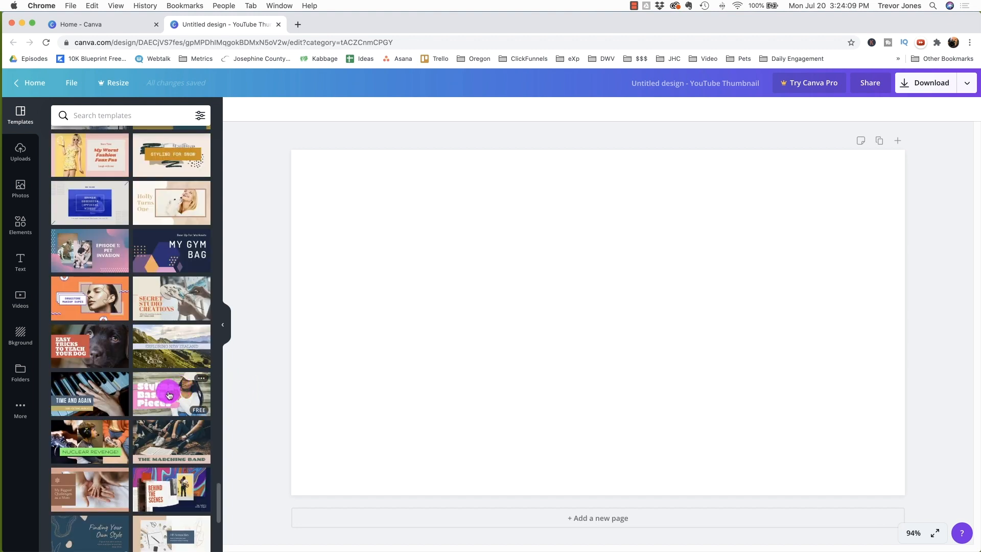
left_click(169, 394)
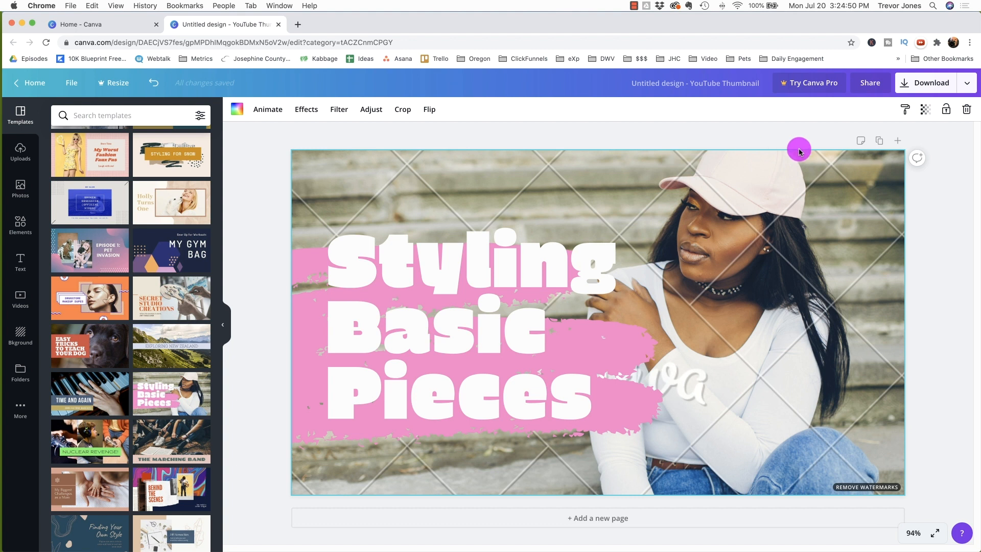
double_click(810, 230)
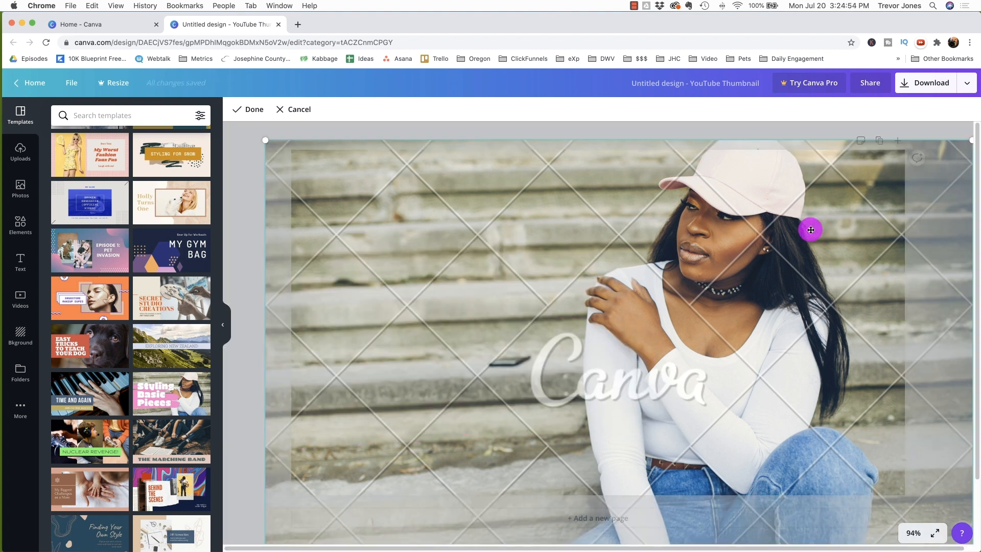
key("Delete")
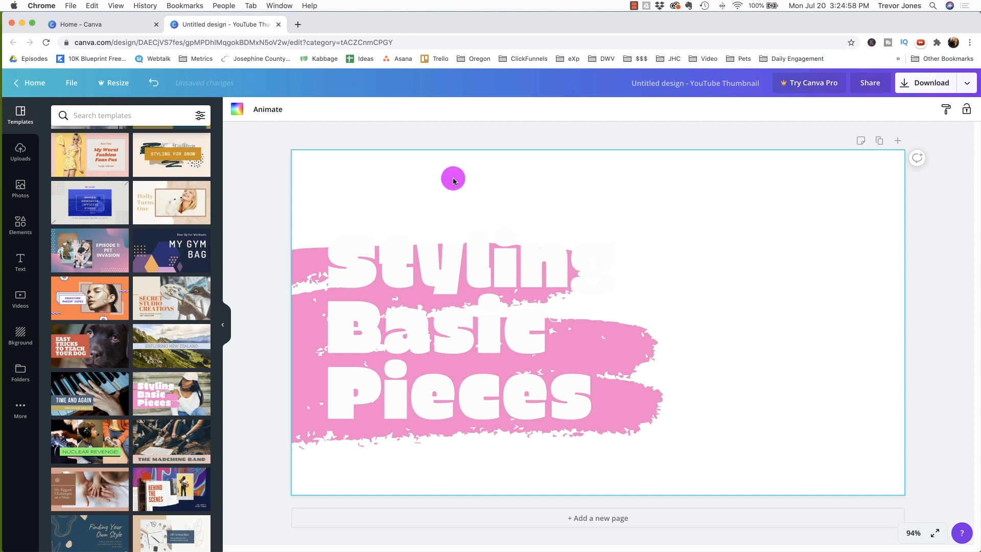
Step: Upload the image thumbnails secrets.jpg from the GRAPHICS folder
left_click(20, 153)
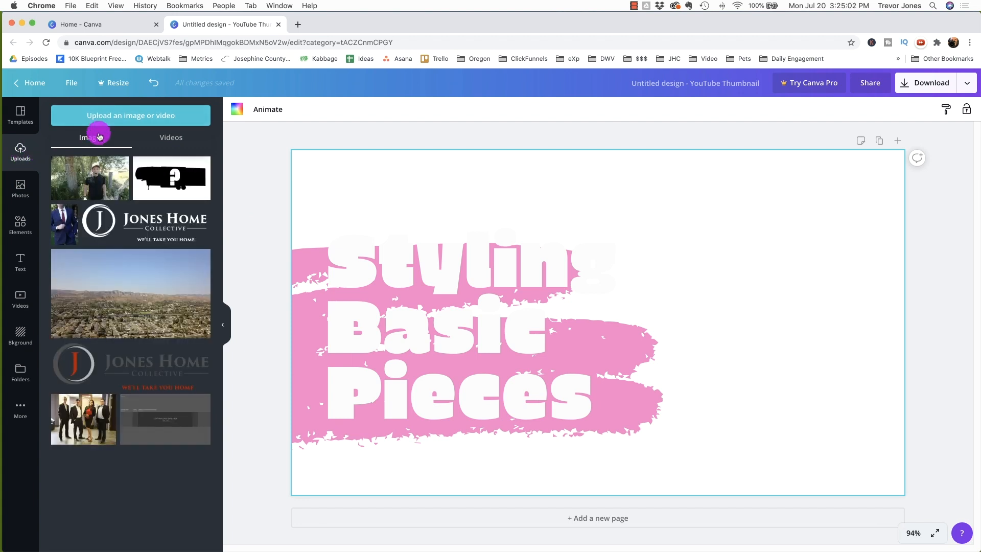
left_click(143, 118)
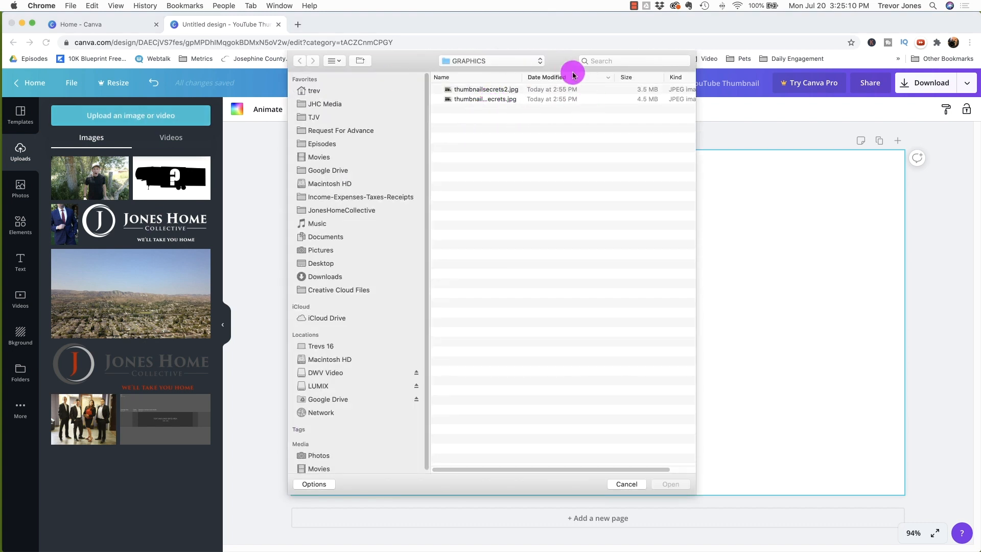
left_click_drag(521, 74, 623, 74)
left_click(486, 89)
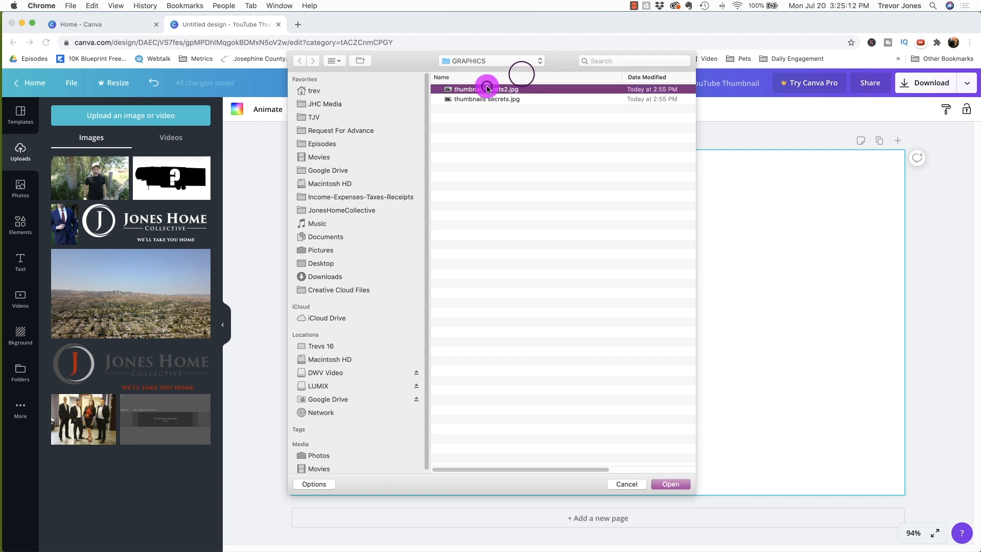
key("space")
key("space")
double_click(487, 99)
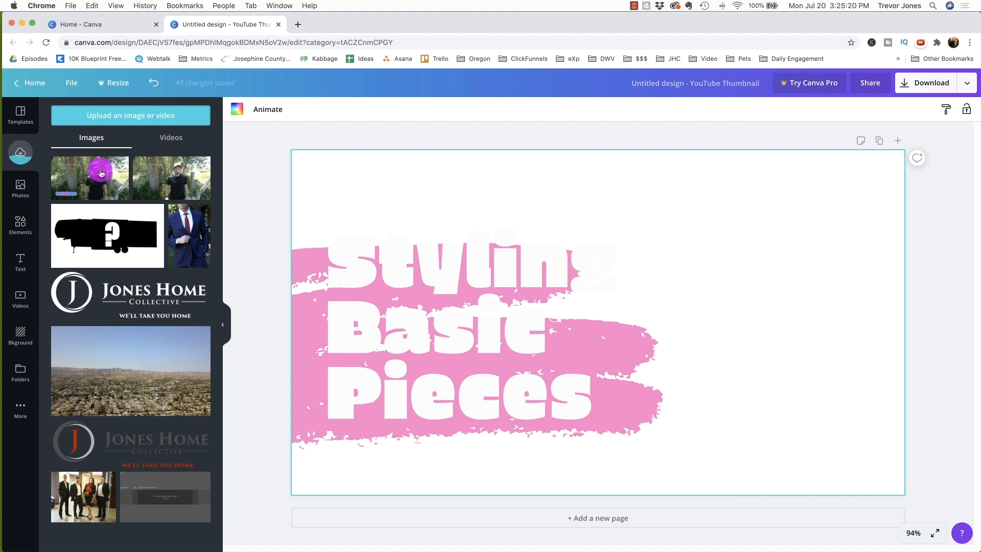
Step: Place the uploaded photo on the thumbnail, enlarge it to fill the canvas, and send it behind the headline
left_click_drag(101, 173, 399, 197)
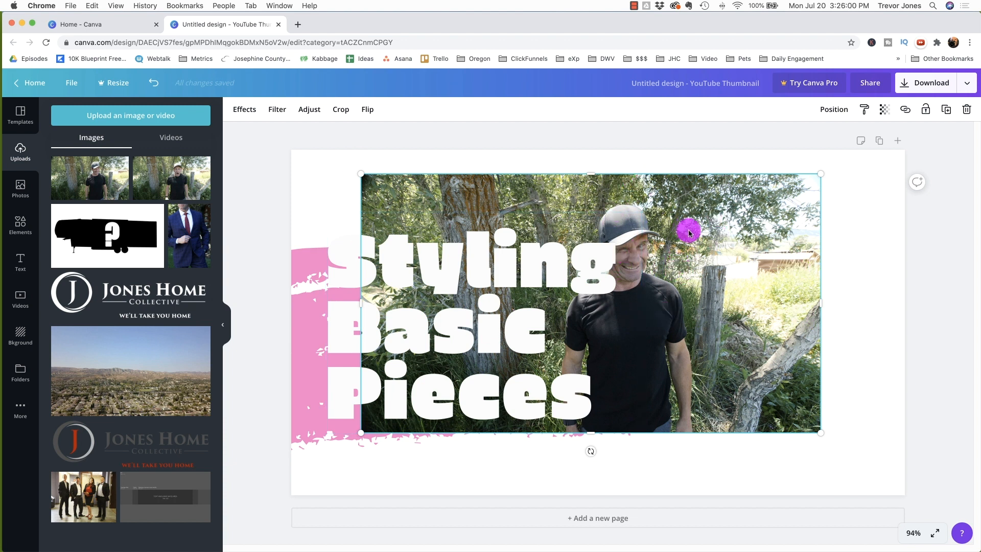
left_click_drag(471, 196, 170, 411)
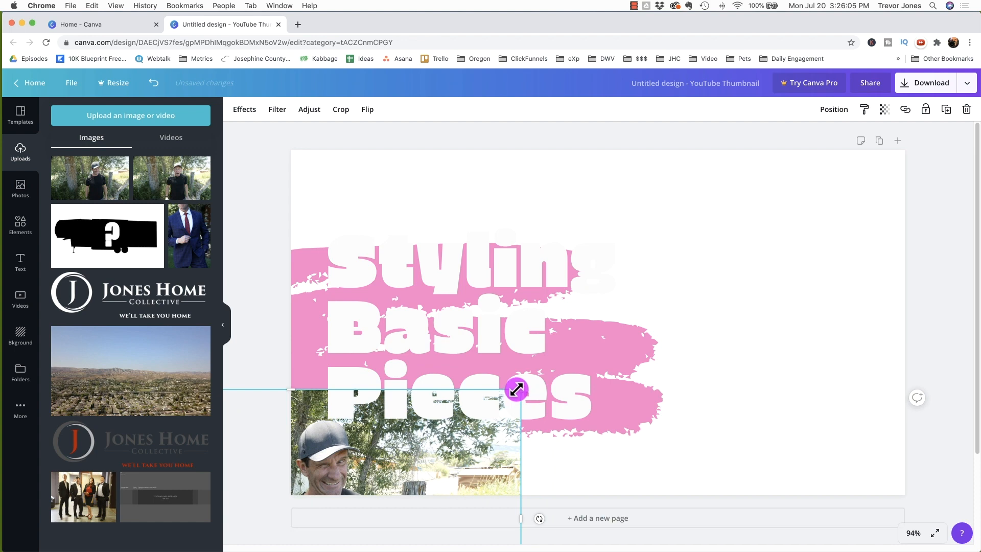
left_click_drag(637, 307, 914, 145)
left_click_drag(716, 267, 401, 422)
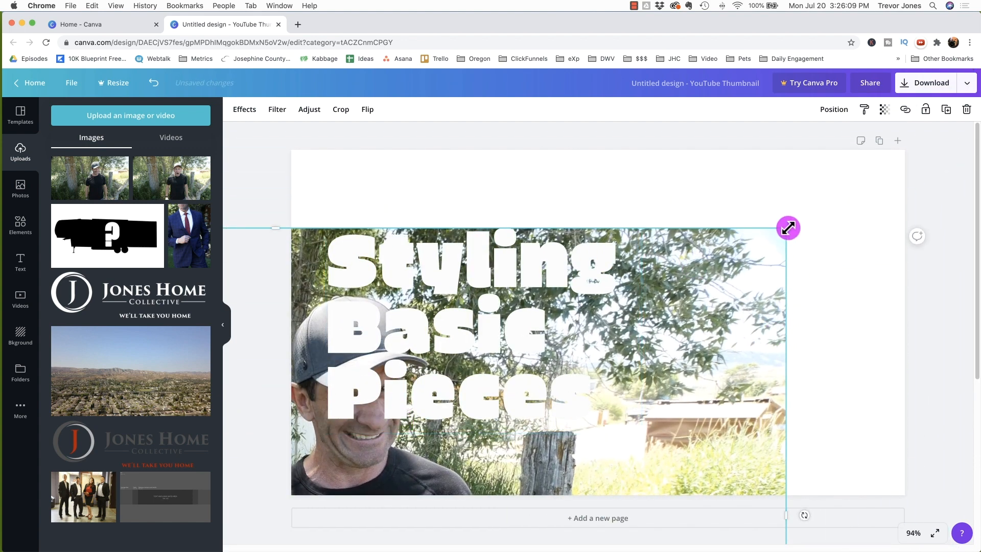
left_click_drag(783, 230, 969, 105)
left_click_drag(698, 300, 589, 365)
left_click_drag(707, 249, 823, 293)
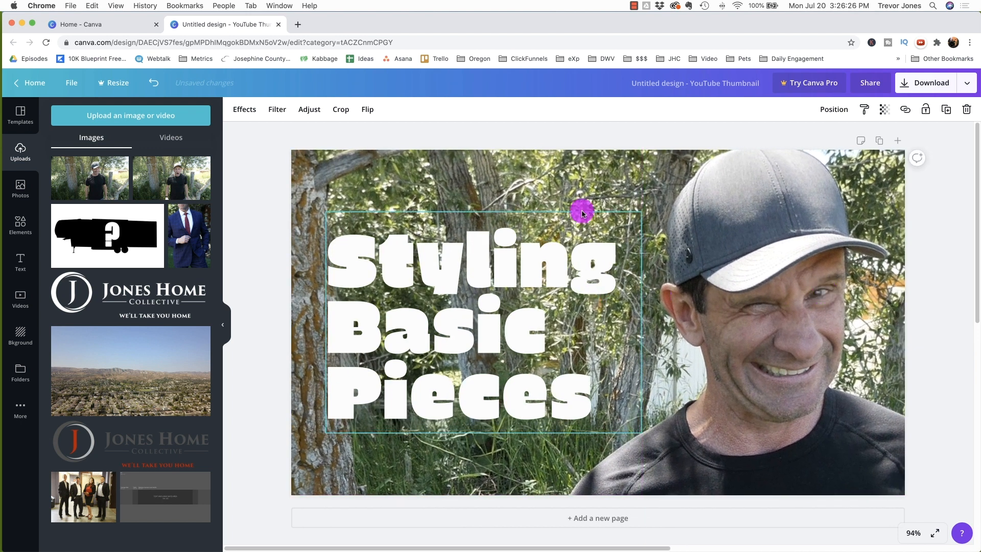
right_click(759, 227)
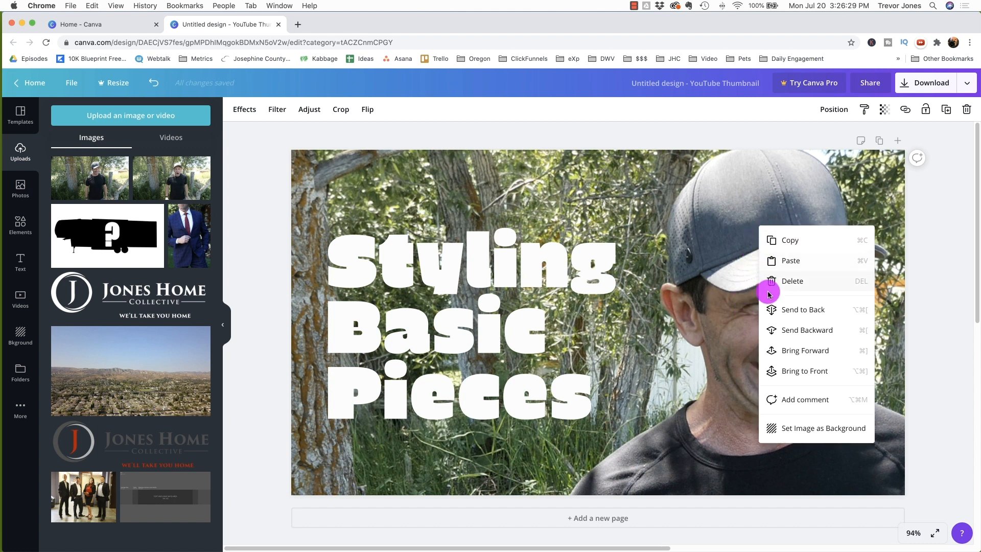
left_click(778, 310)
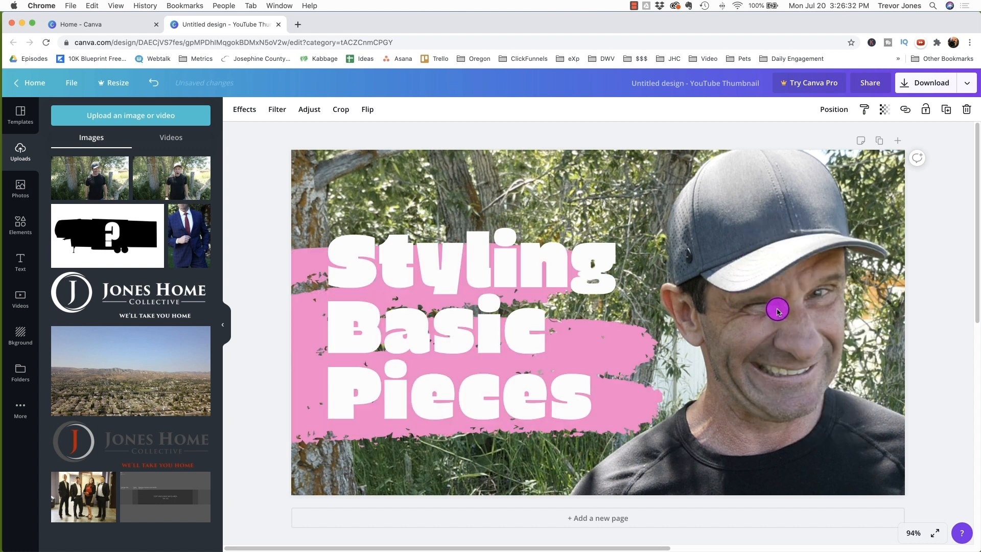
Step: Replace the template's headline text with UNKNOWN
left_click(449, 265)
double_click(449, 263)
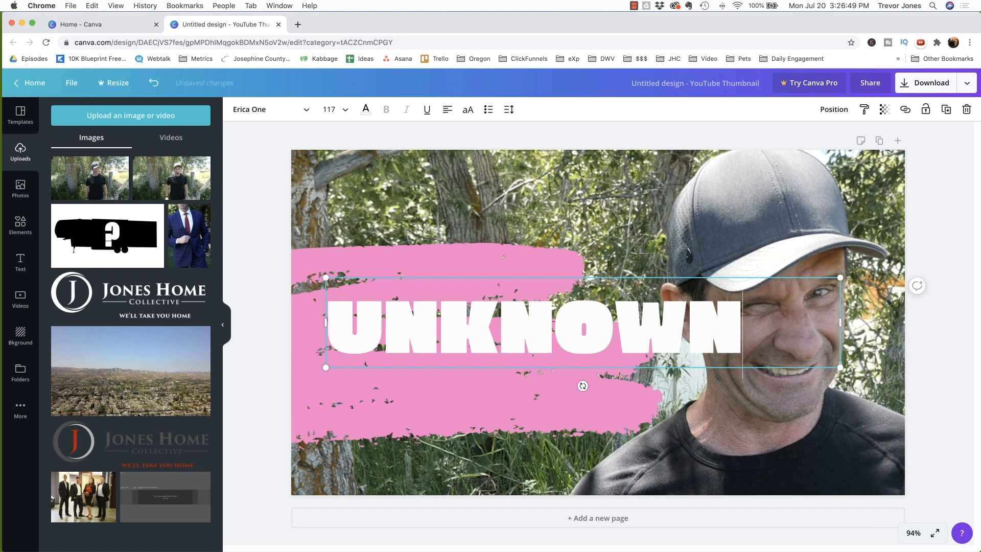
Step: Extend the headline to three lines reading UNKNOWN THUMBNAIL SECRETS!
key("Return")
type("THUN")
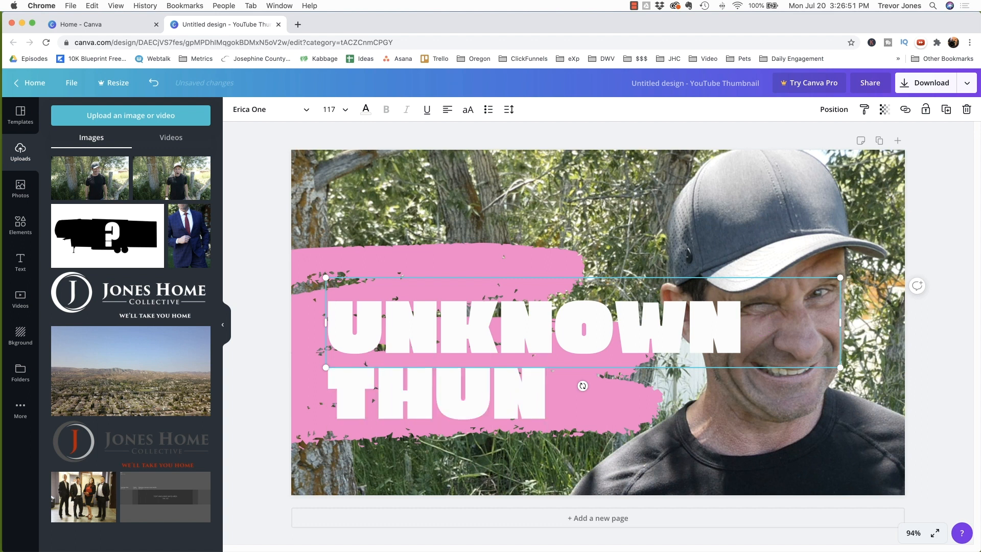
key("BackSpace")
type("MBNAIL")
key("Return")
type("SECRETS!")
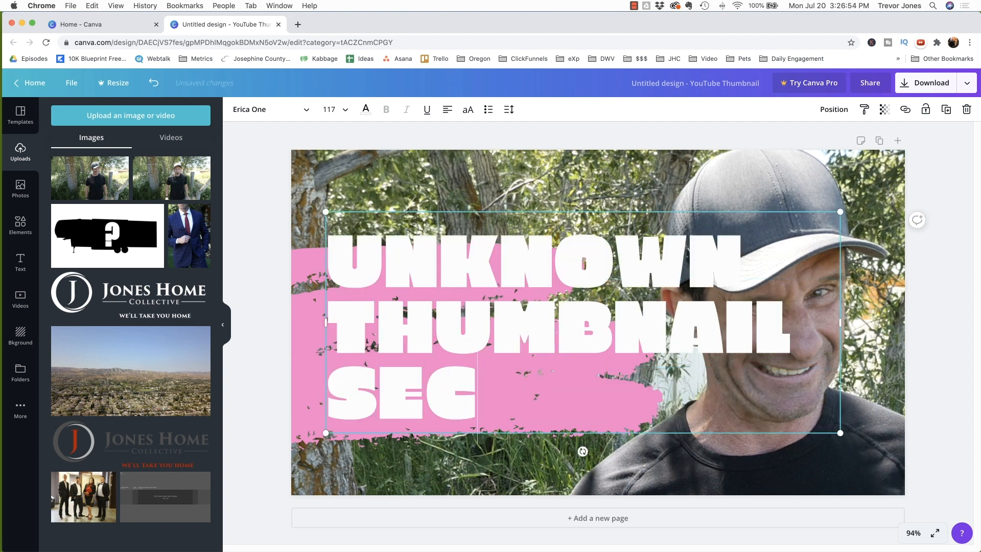
Step: Shrink the headline text to font size 101 so the three lines fit
left_click(694, 250)
left_click_drag(729, 240, 682, 267)
left_click_drag(810, 446, 739, 416)
left_click_drag(537, 321, 533, 365)
left_click(493, 249)
mouse_move(499, 317)
left_mouse_down()
mouse_move(539, 354)
mouse_move(560, 320)
mouse_move(663, 416)
left_mouse_up()
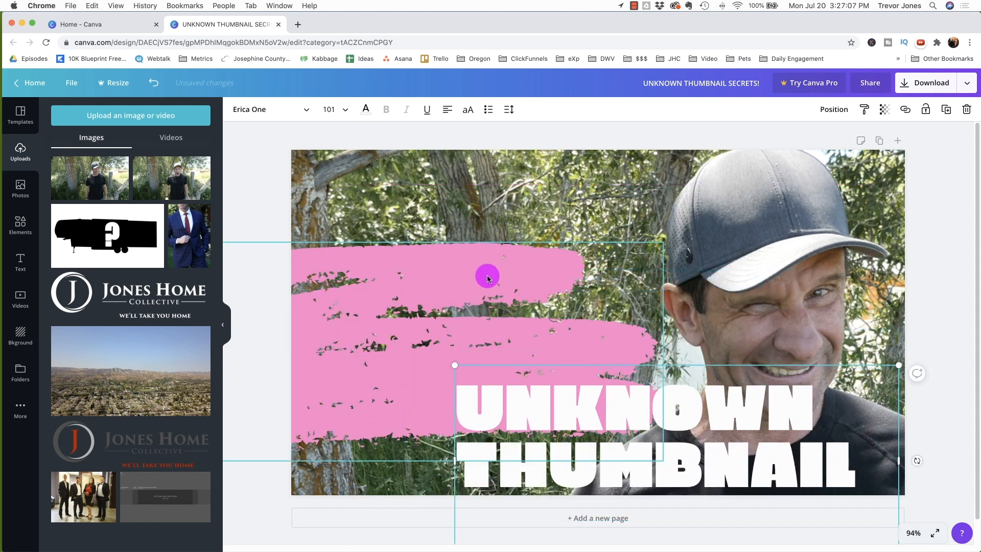
Step: Enlarge the pink brush-stroke shape and move it up toward the top of the thumbnail
left_click(446, 271)
mouse_move(658, 242)
left_mouse_down()
mouse_move(752, 219)
mouse_move(729, 225)
left_mouse_up()
left_click_drag(501, 259, 471, 225)
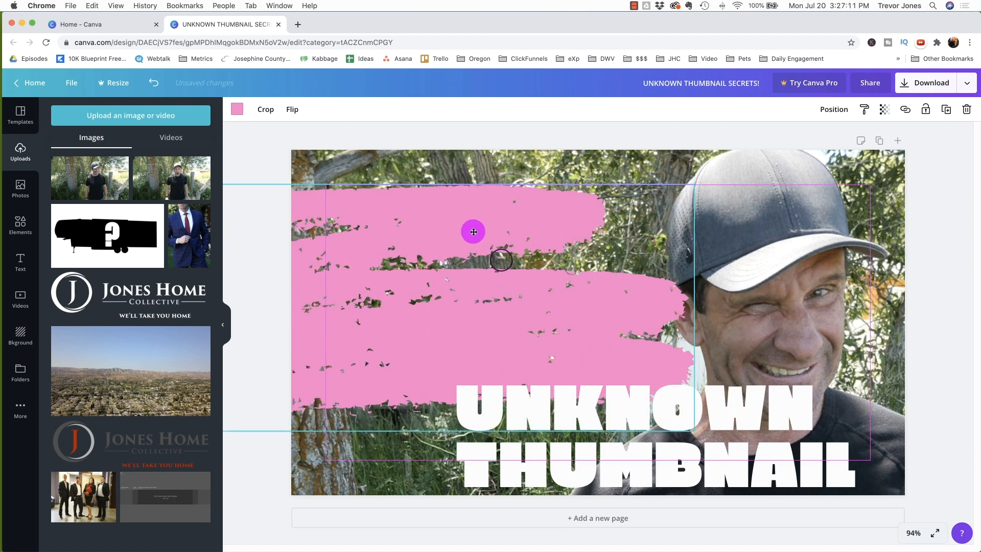
Step: Move the headline onto the brush stroke at the upper left and narrow its text box
mouse_move(519, 381)
left_mouse_down()
mouse_move(390, 215)
mouse_move(354, 228)
mouse_move(359, 239)
mouse_move(361, 228)
mouse_move(379, 238)
left_mouse_up()
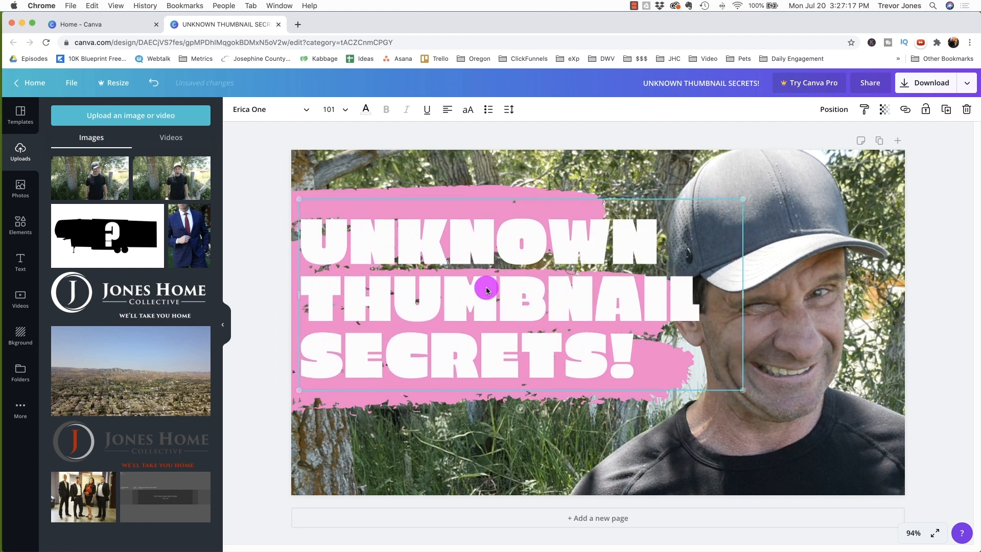
left_click_drag(743, 390, 701, 379)
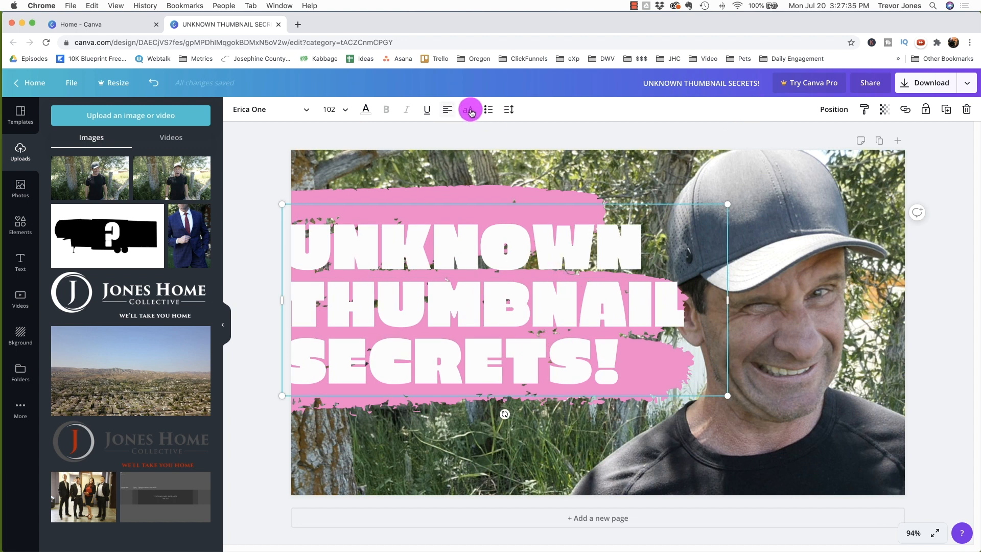
Step: Adjust the headline's line spacing
left_click(508, 109)
mouse_move(568, 160)
left_mouse_down()
mouse_move(583, 158)
mouse_move(574, 171)
left_mouse_up()
mouse_move(506, 240)
left_mouse_down()
mouse_move(491, 231)
mouse_move(507, 237)
left_mouse_up()
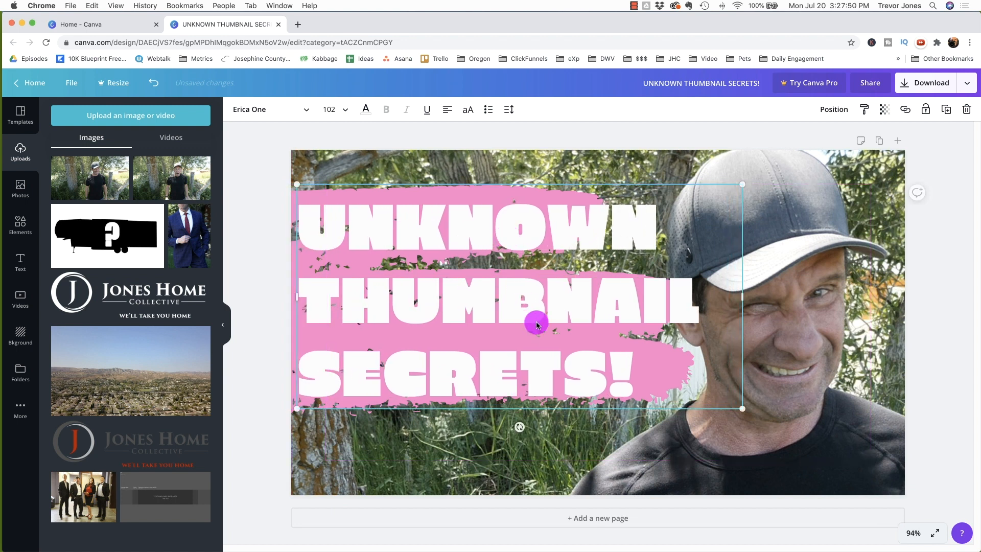
Step: Select the brush stroke and recolour it to purple #be00dd using a custom colour
left_click(797, 329)
left_click(676, 364)
mouse_move(676, 364)
left_mouse_down()
mouse_move(671, 330)
mouse_move(663, 364)
mouse_move(672, 373)
left_mouse_up()
left_click(511, 210)
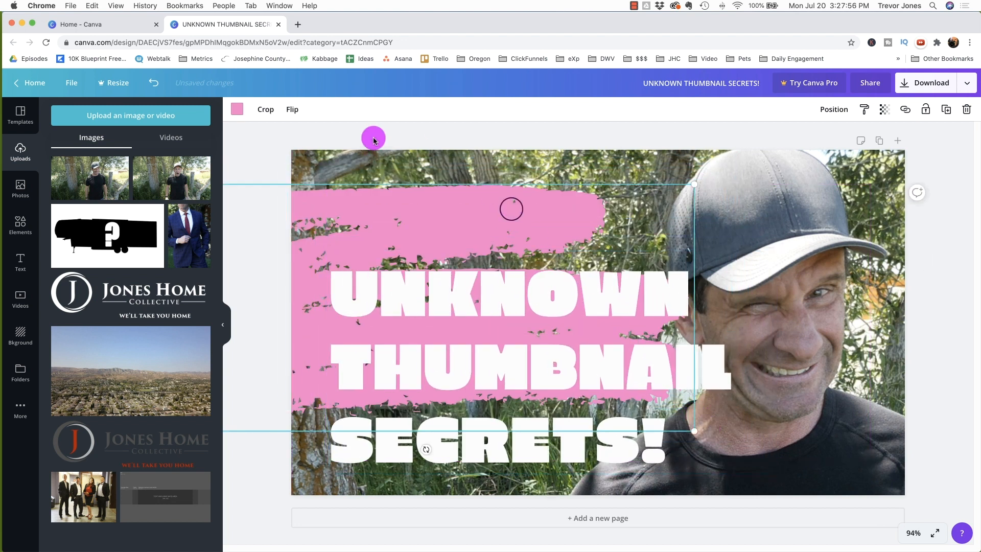
left_click(238, 109)
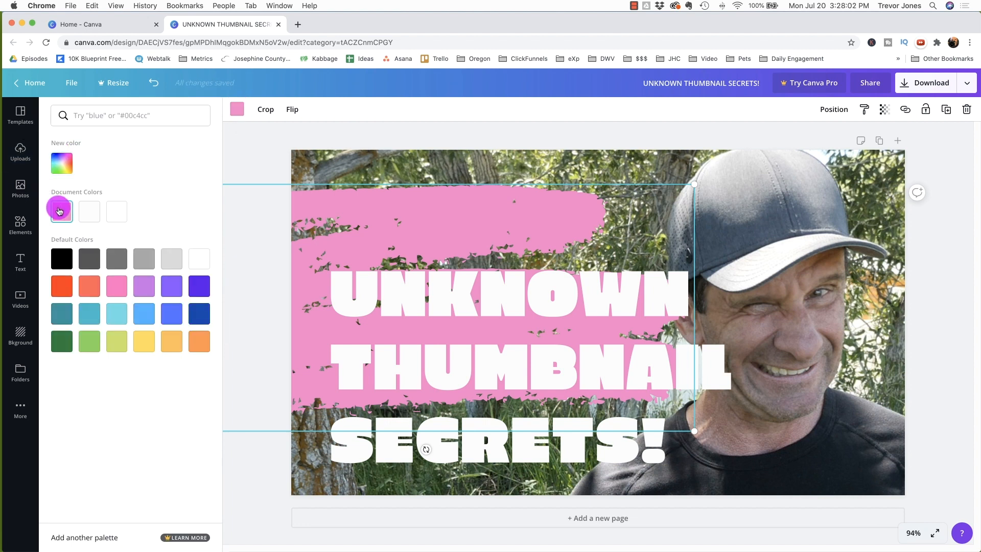
left_click(63, 161)
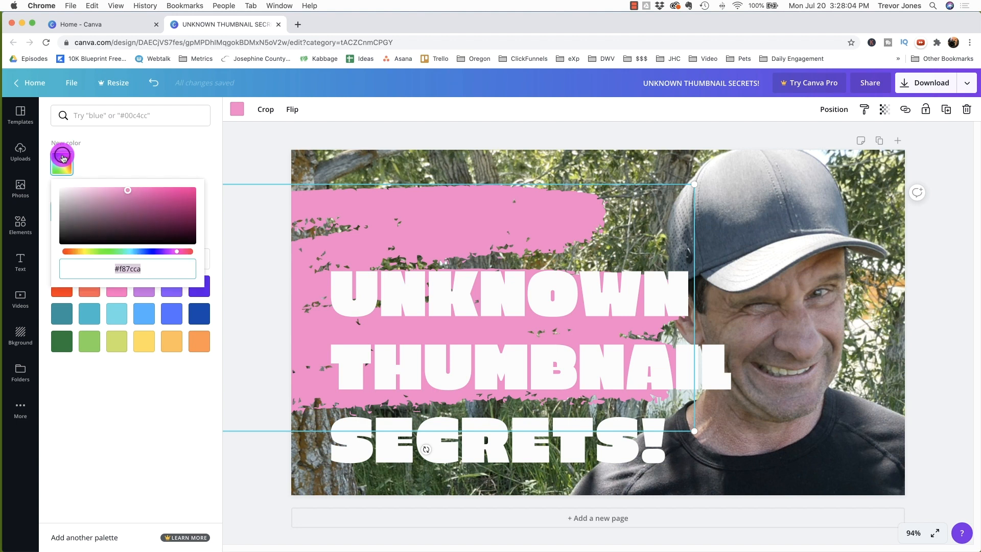
left_click_drag(173, 254, 166, 251)
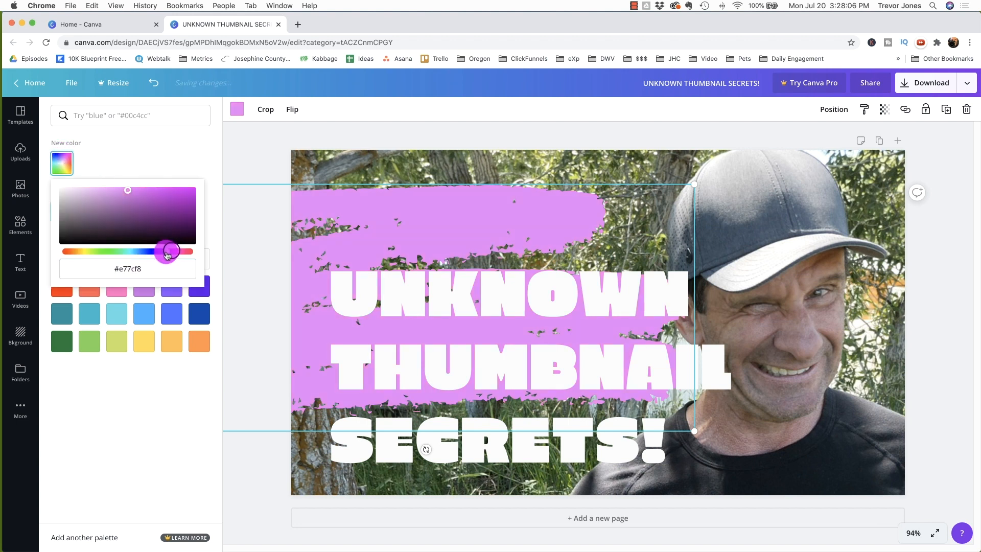
left_click_drag(145, 190, 234, 199)
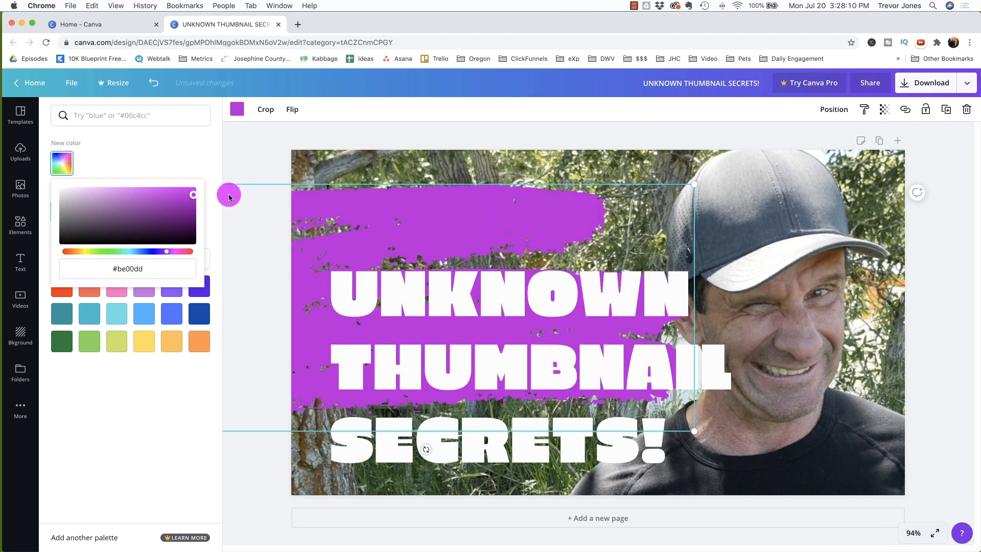
Step: Move the headline back up over the purple brush stroke
left_click(648, 187)
left_click_drag(561, 289, 527, 219)
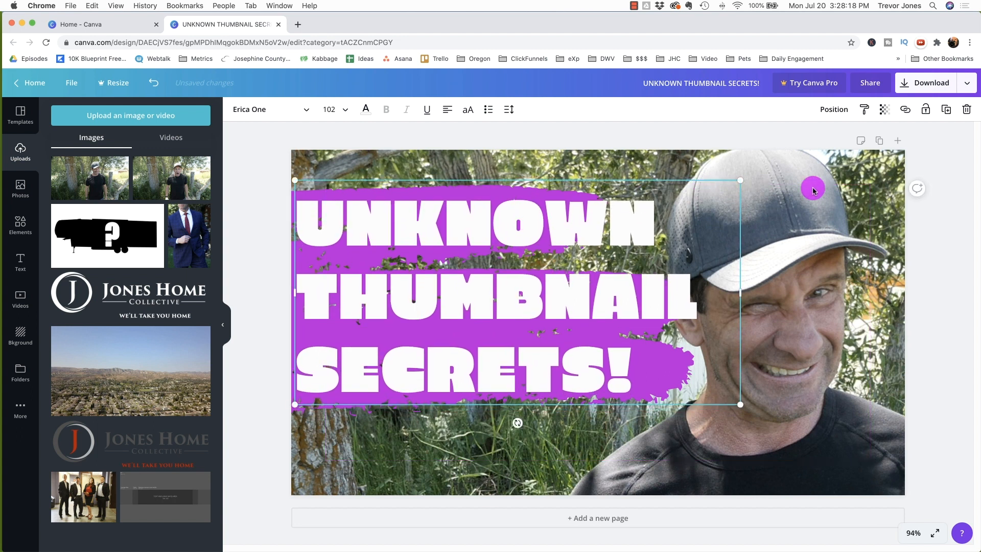
Step: Crop the background photo to enlarge the man's face within the frame
left_click(875, 187)
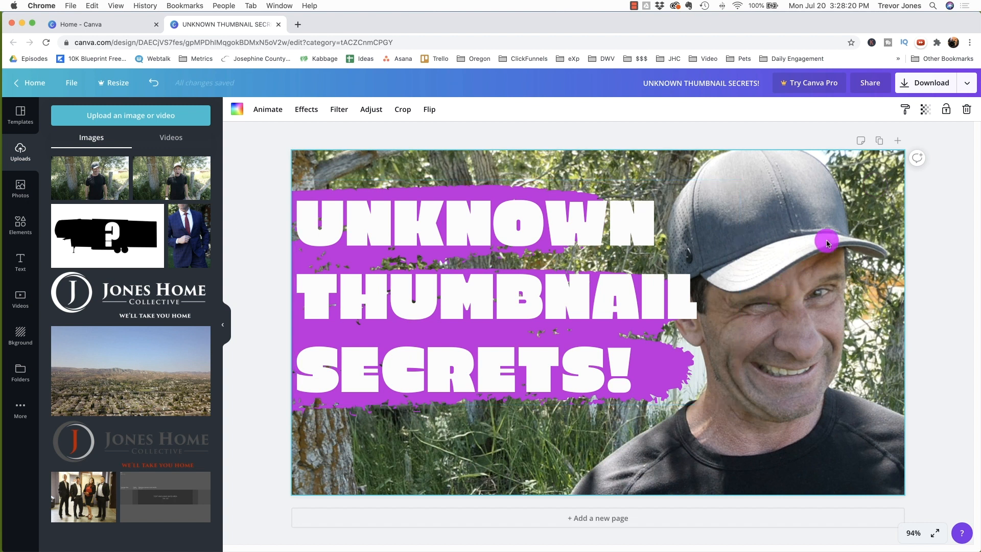
double_click(781, 215)
left_click_drag(767, 215, 934, 215)
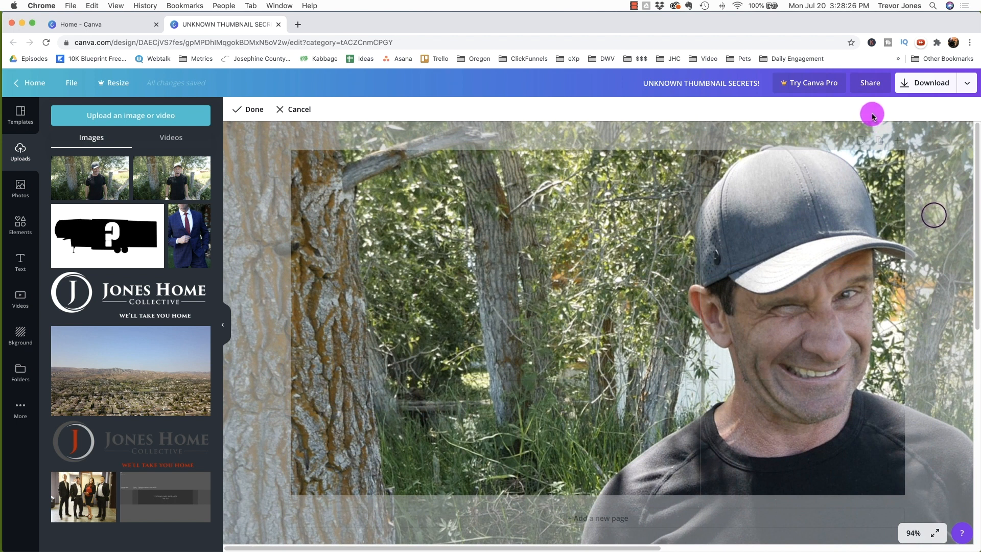
left_click(248, 108)
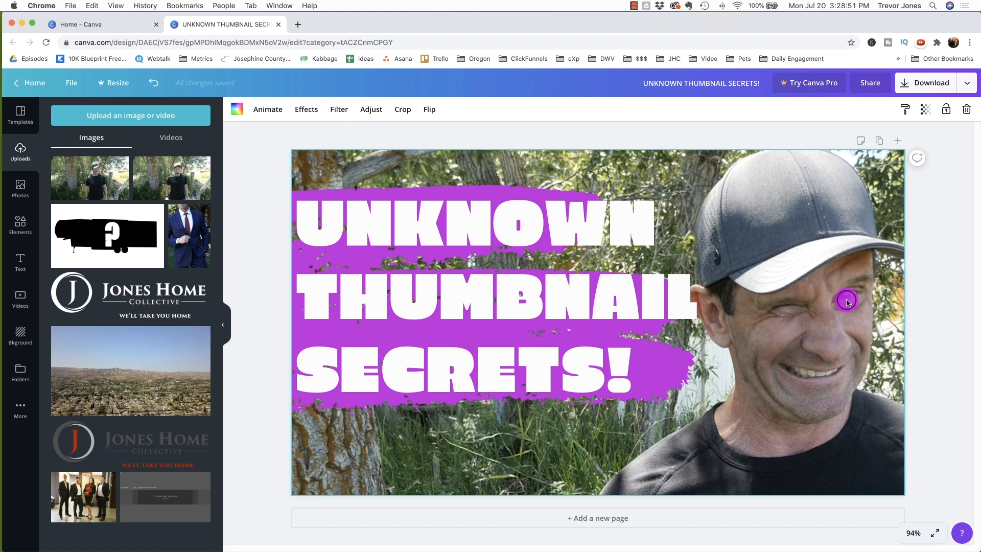
Step: Adjust the photo: blur -13, brightness 14, contrast 18, saturation 24
left_click(364, 109)
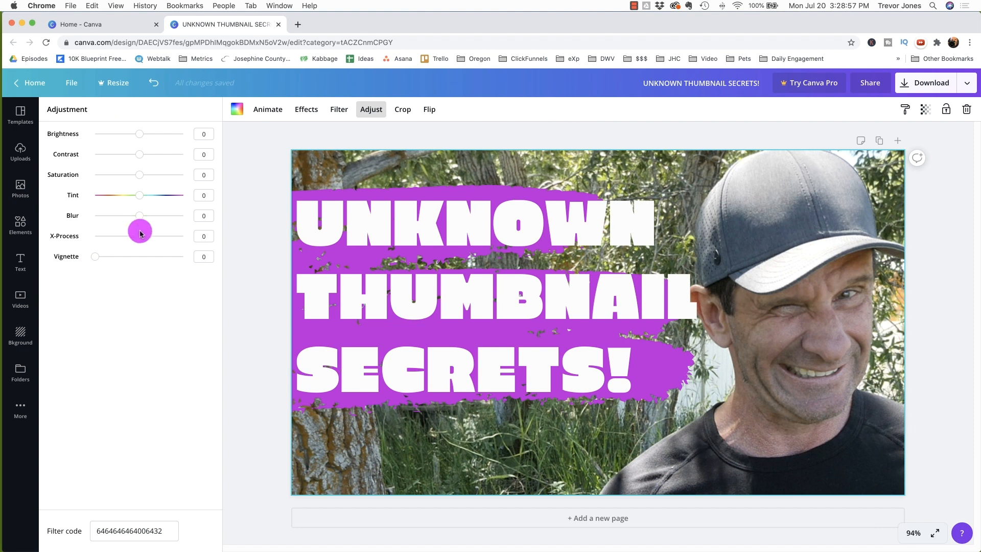
mouse_move(143, 218)
left_mouse_down()
mouse_move(158, 215)
mouse_move(132, 217)
left_mouse_up()
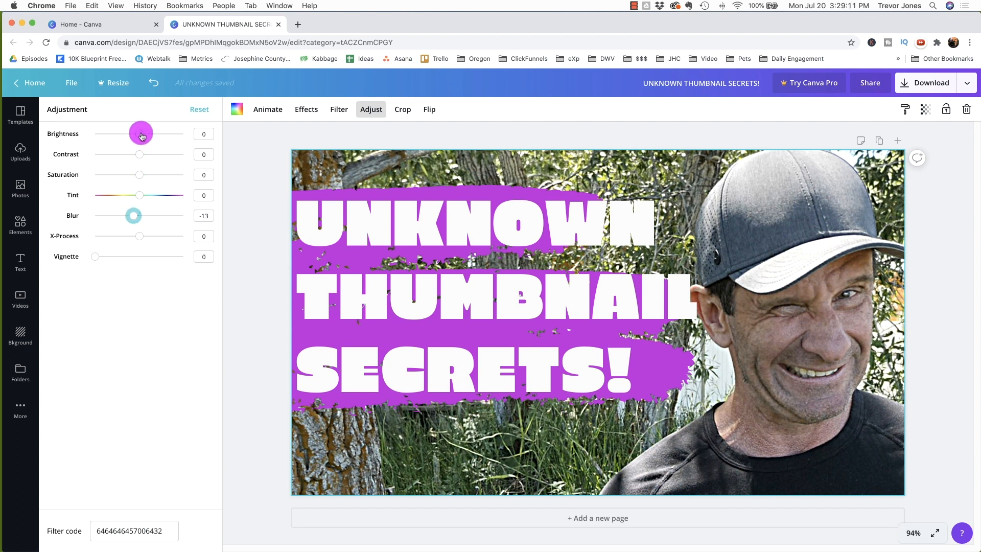
left_click_drag(142, 135, 149, 138)
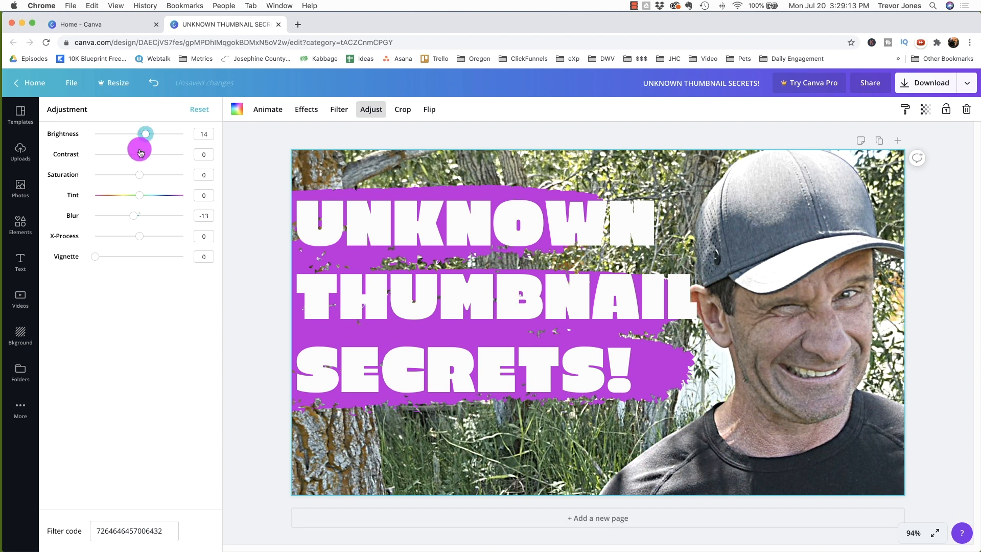
left_click_drag(141, 155, 148, 177)
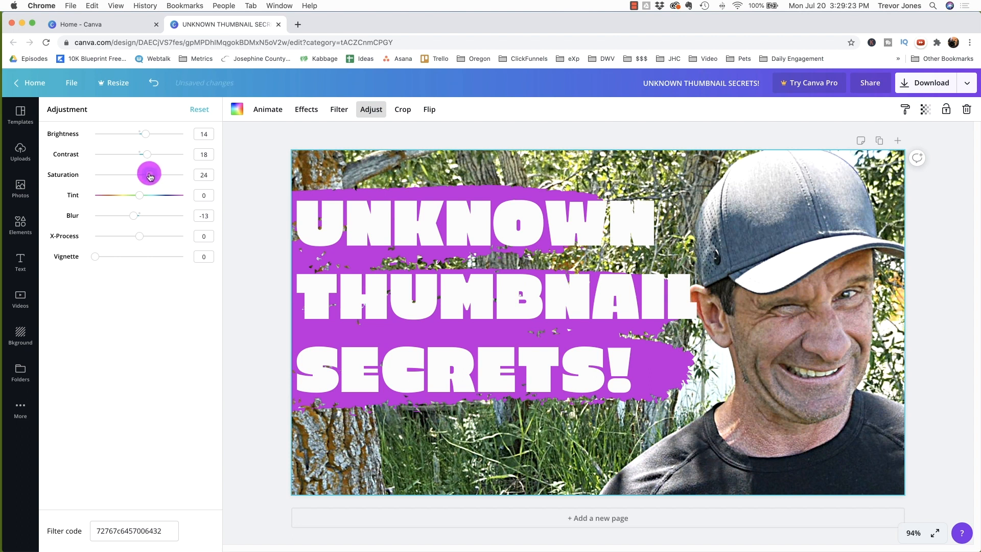
left_click(264, 195)
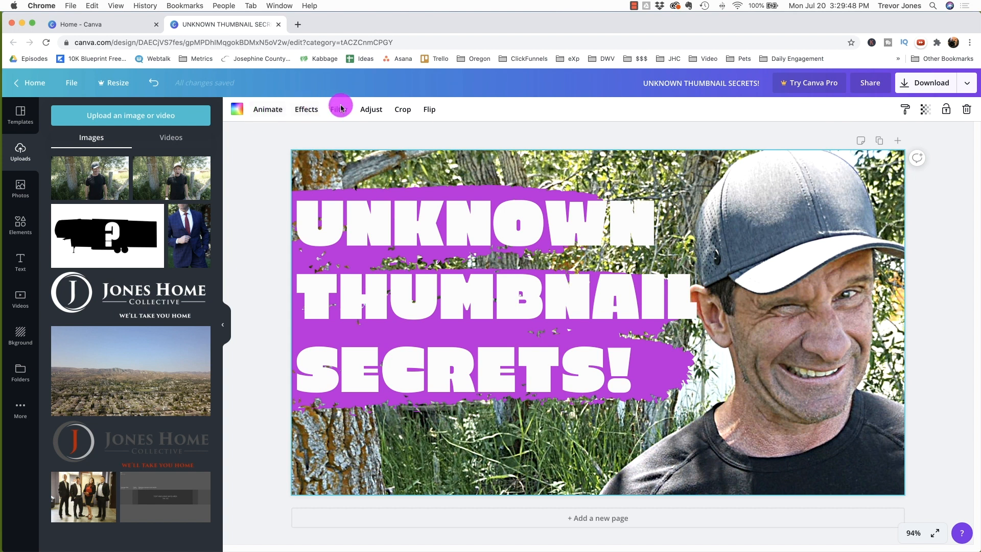
Step: Re-crop the photo, scaling and shifting it so the face fills more of the thumbnail
left_click(403, 110)
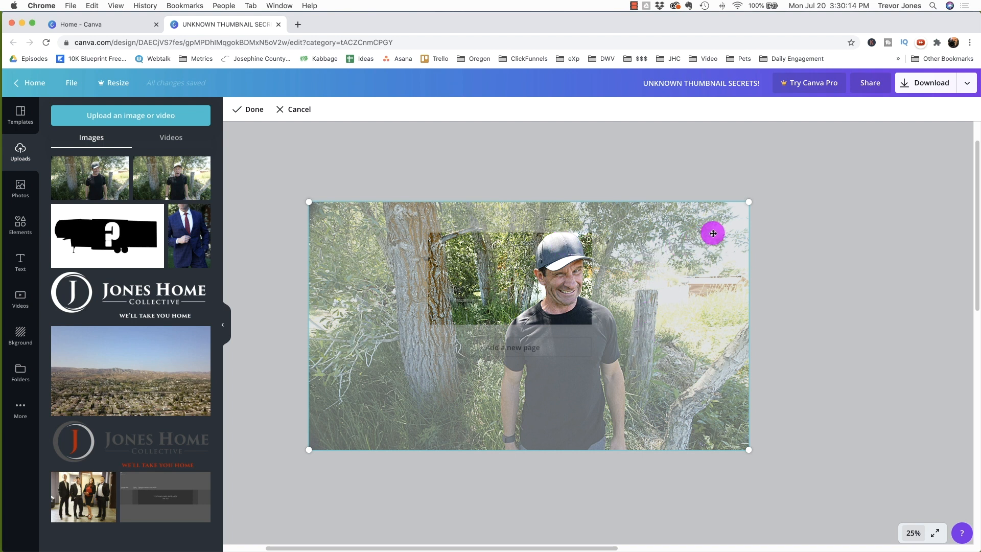
left_click_drag(713, 233, 569, 296)
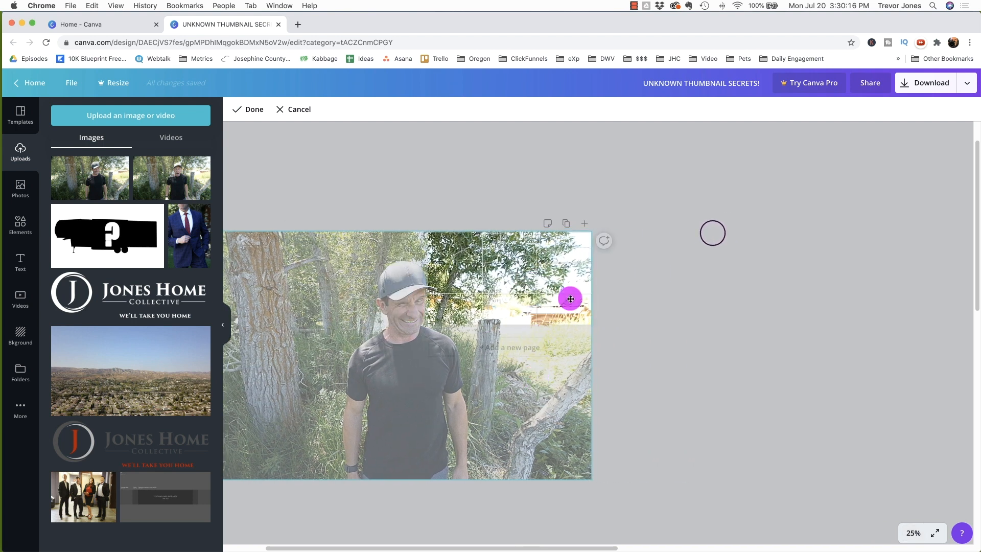
left_click_drag(588, 231, 767, 186)
left_click_drag(435, 294, 501, 339)
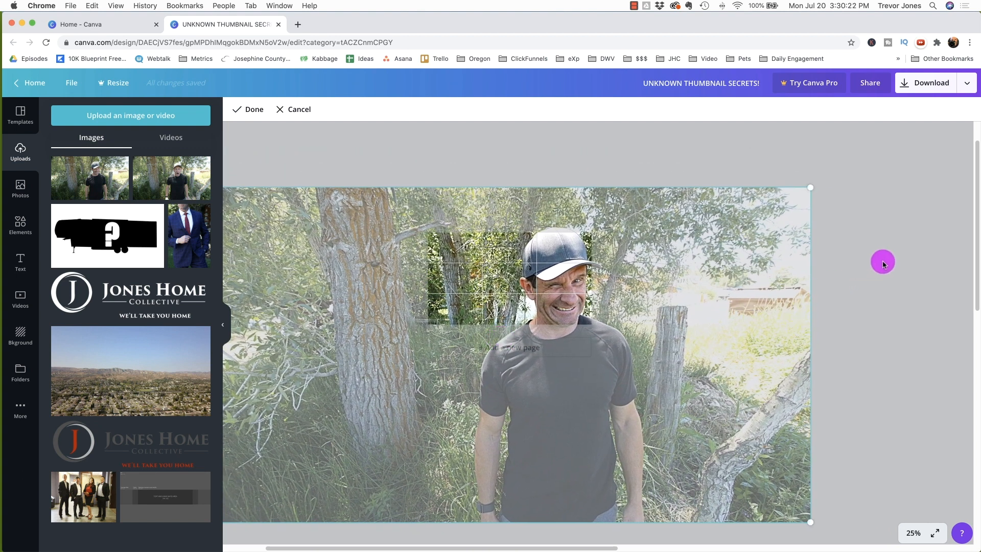
left_click(882, 262)
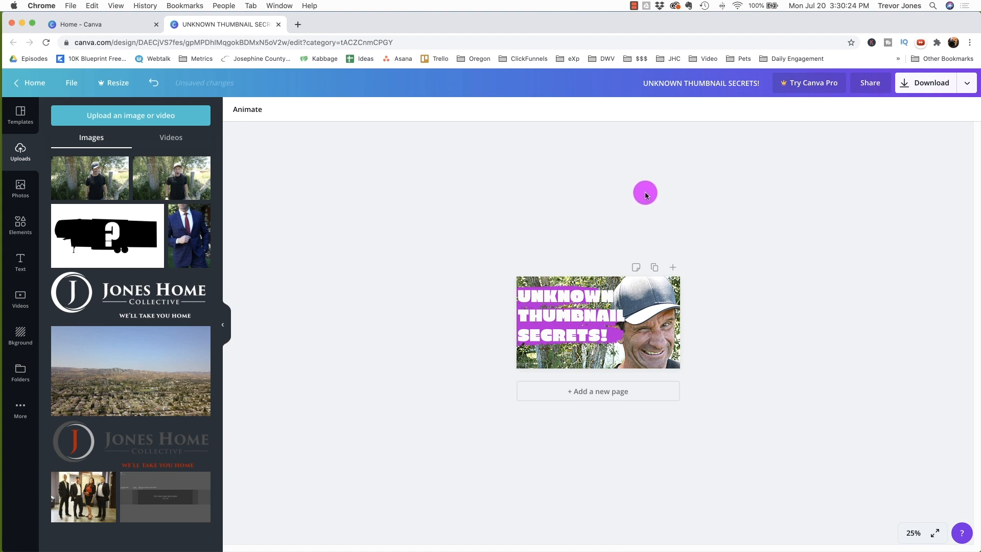
Step: Download the thumbnail as a PNG file and close the confirmation dialog
left_click(914, 533)
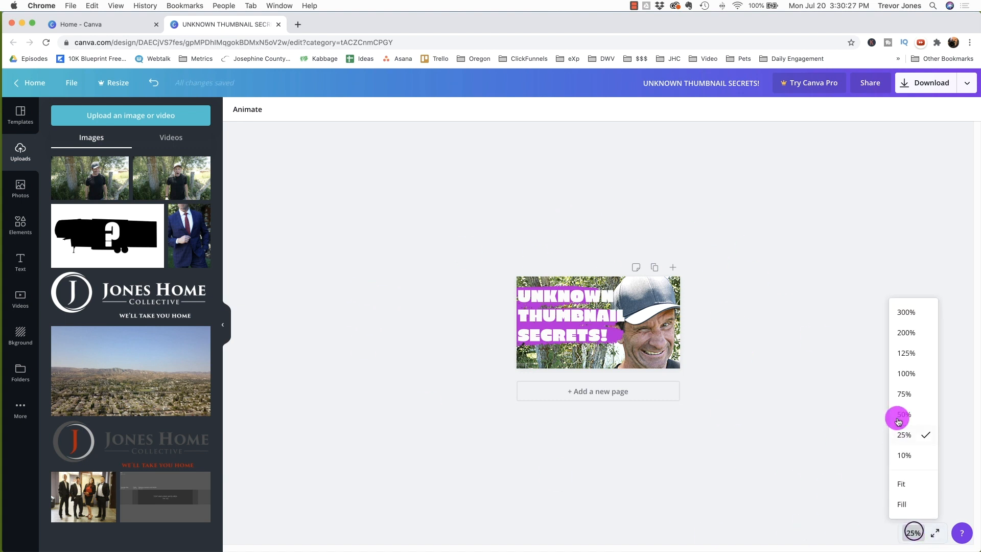
left_click(903, 484)
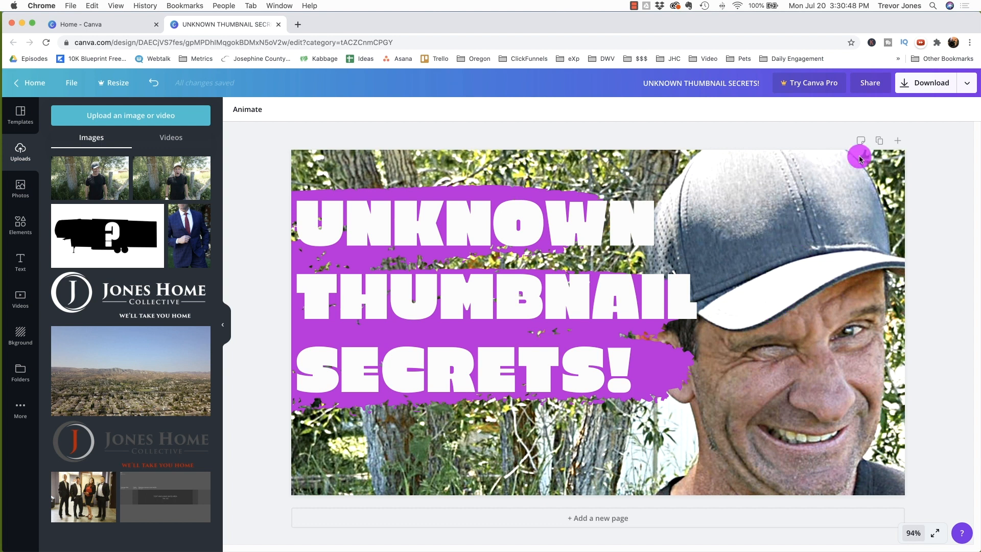
left_click(928, 85)
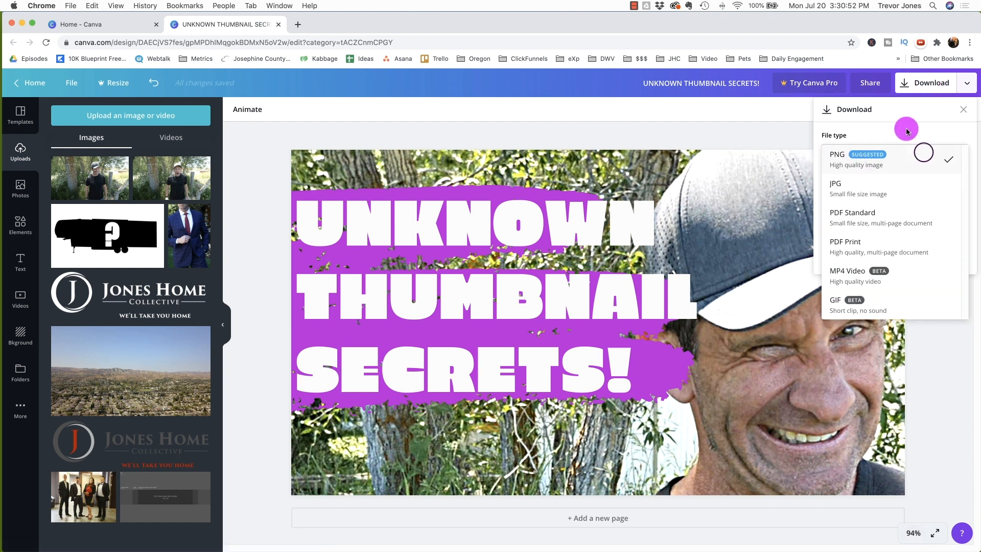
left_click(925, 154)
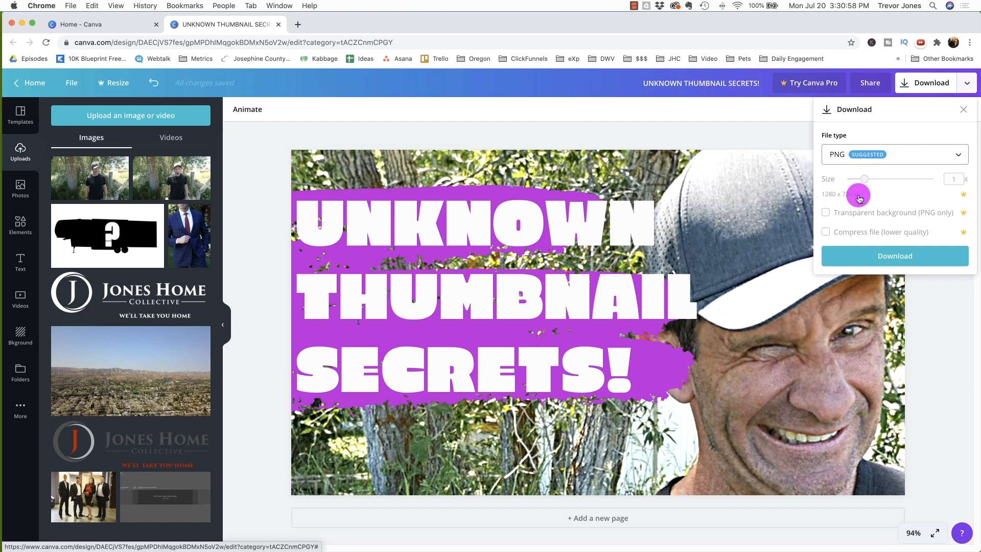
left_click(875, 259)
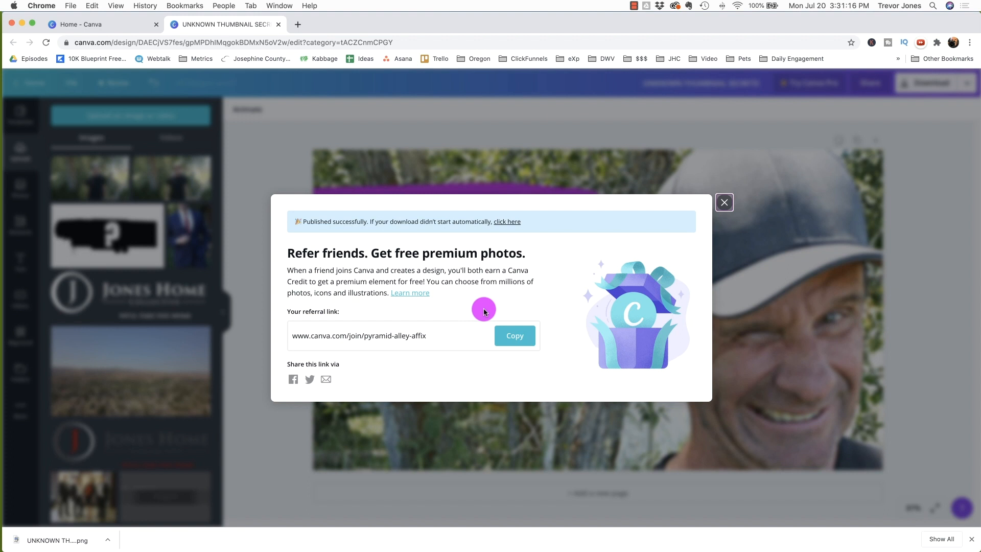
left_click(723, 202)
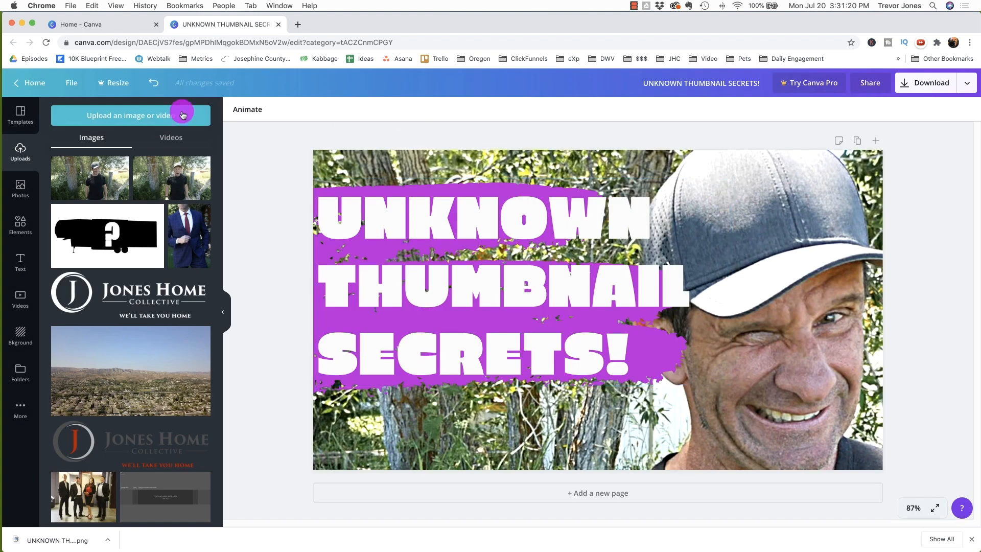
Step: Return to the Canva home page, browse YouTube Thumbnail templates, and create a blank YouTube thumbnail
left_click(19, 83)
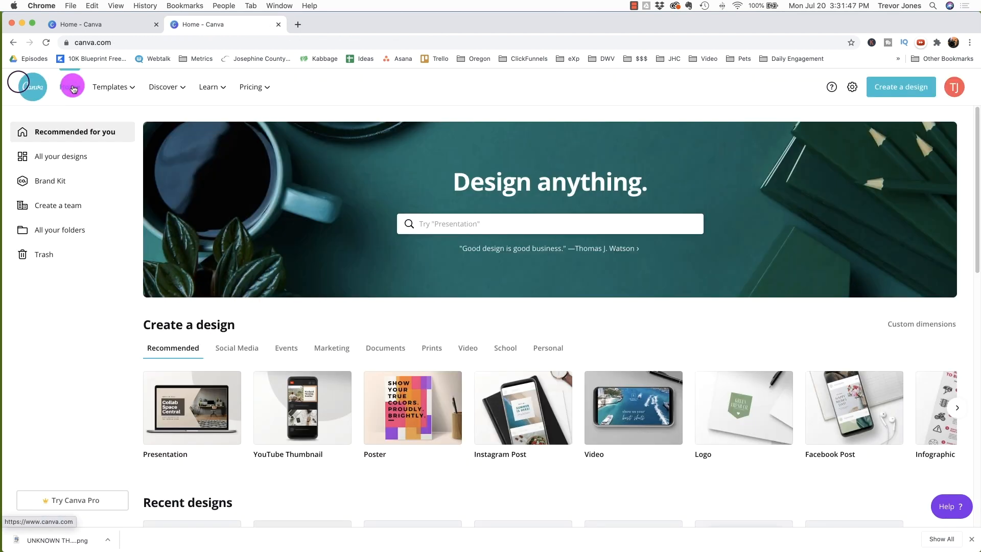
left_click(111, 87)
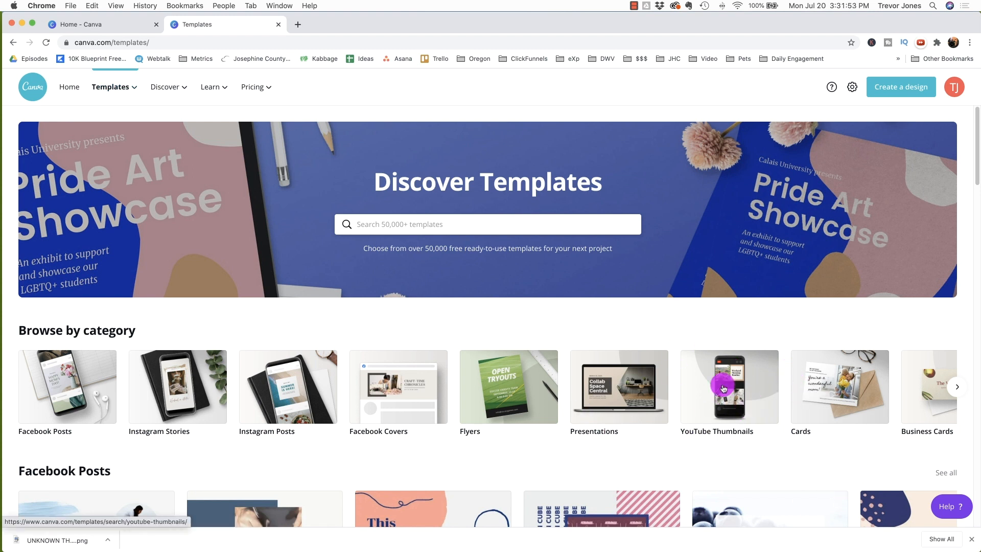
left_click(716, 378)
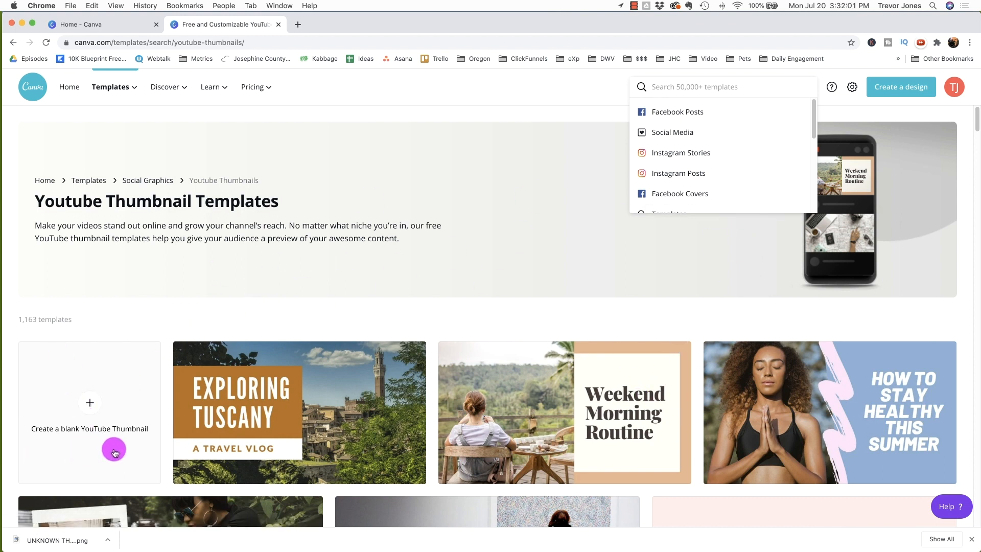
left_click(84, 398)
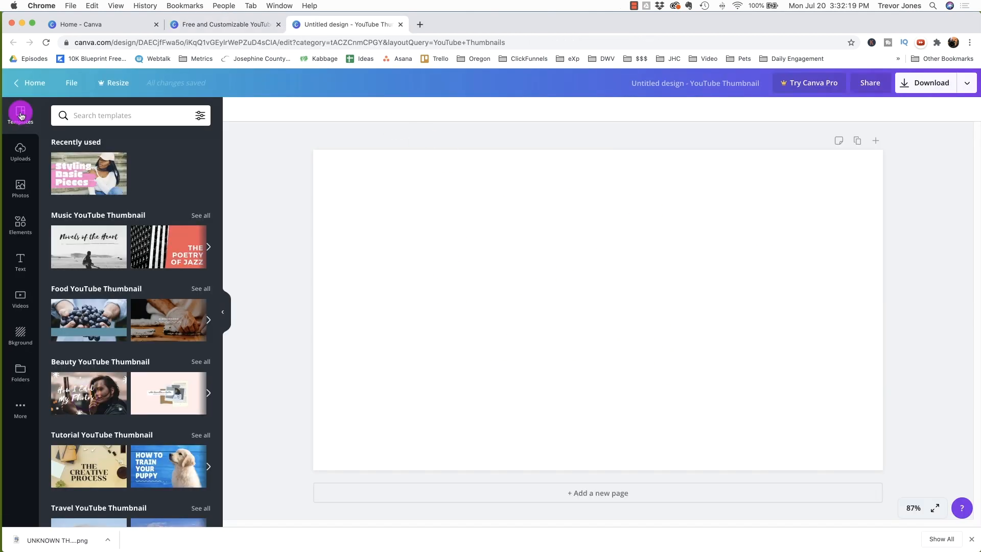
Step: Place the uploaded photo of the shouting man onto the blank thumbnail
left_click(20, 150)
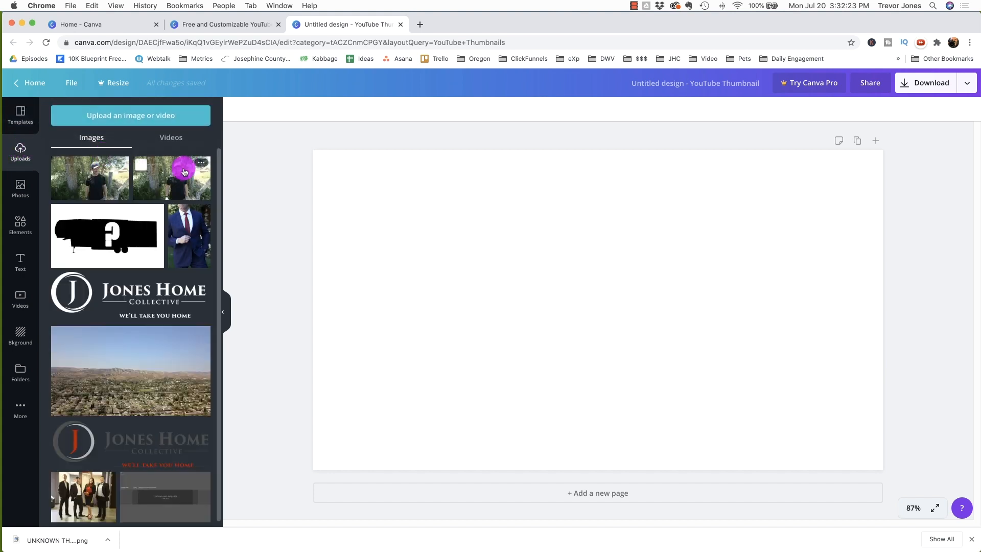
left_click_drag(172, 177, 490, 223)
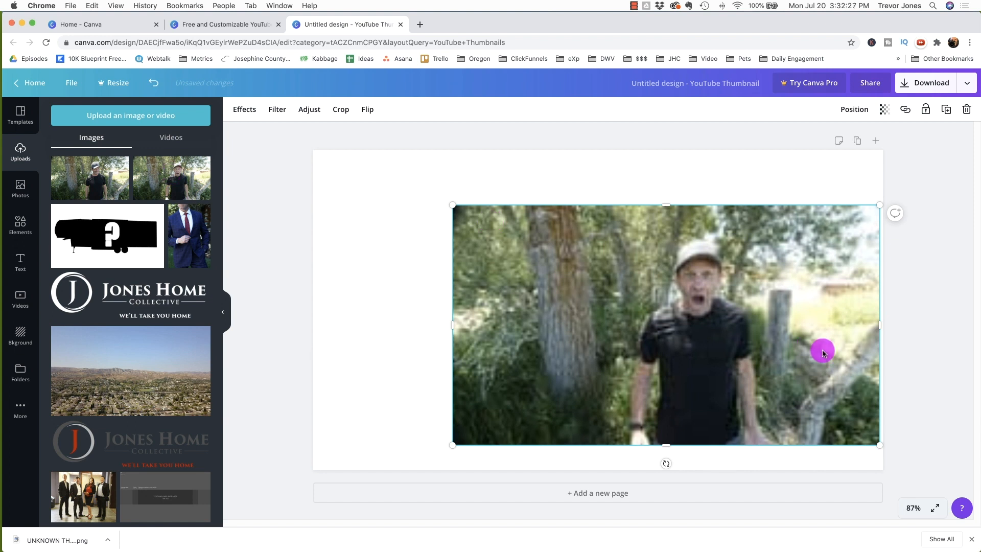
Step: Enlarge and shift the photo beyond the page edges so the face fills the thumbnail's right side
left_click(914, 508)
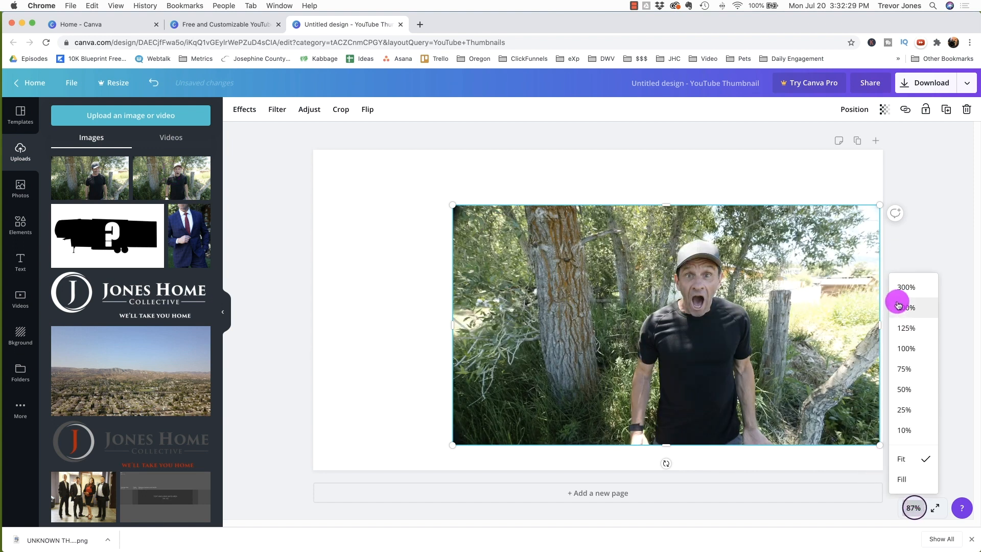
left_click(904, 409)
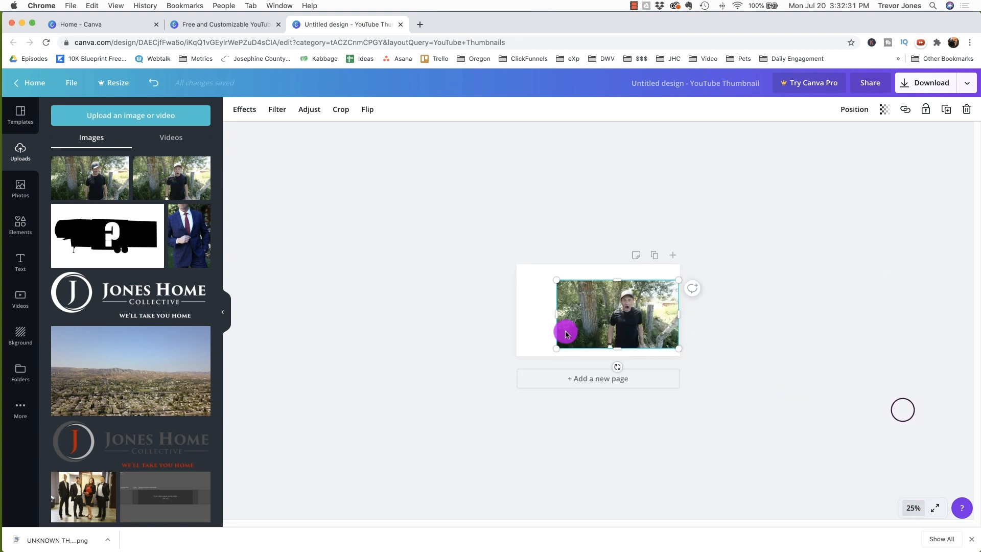
left_click_drag(556, 348, 526, 352)
left_click_drag(394, 232, 357, 189)
left_click_drag(619, 298, 639, 311)
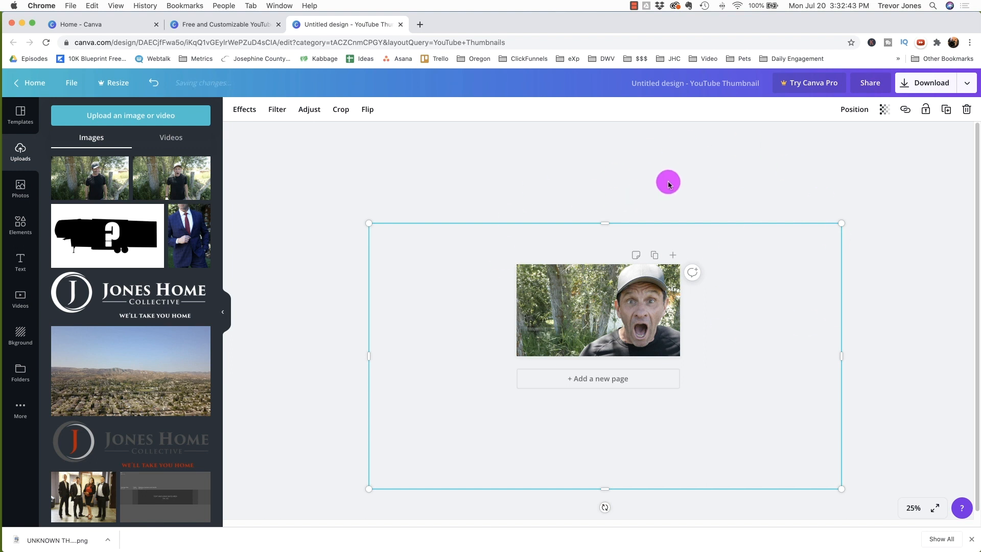
left_click(682, 168)
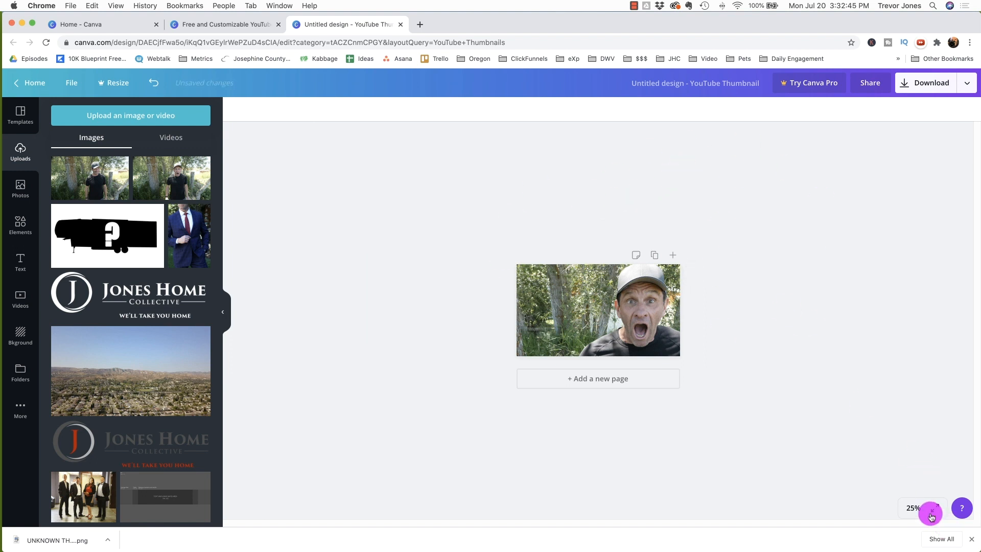
left_click(909, 508)
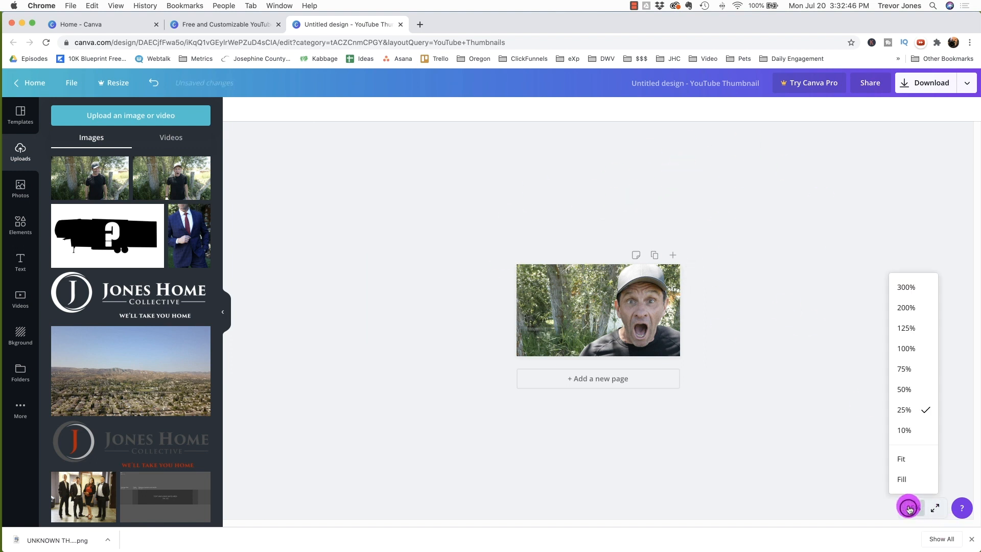
left_click(902, 459)
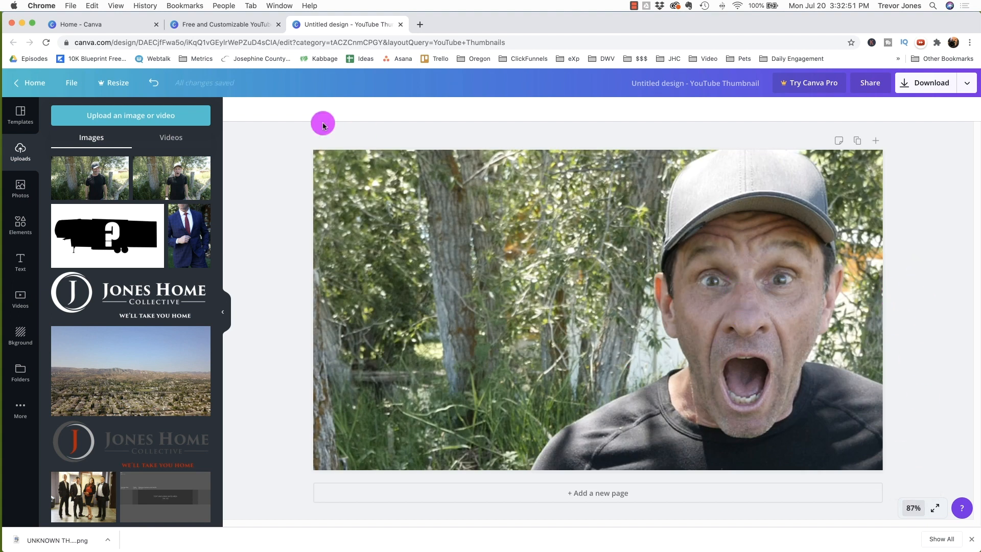
Step: Adjust the photo: blur -20, contrast 14, brightness 19, saturation 46
left_click(432, 189)
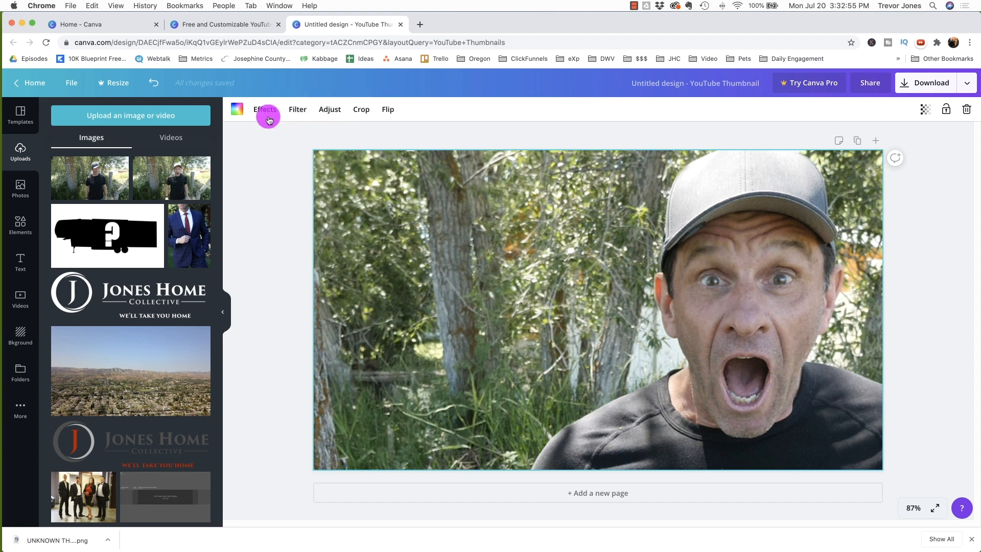
left_click(332, 107)
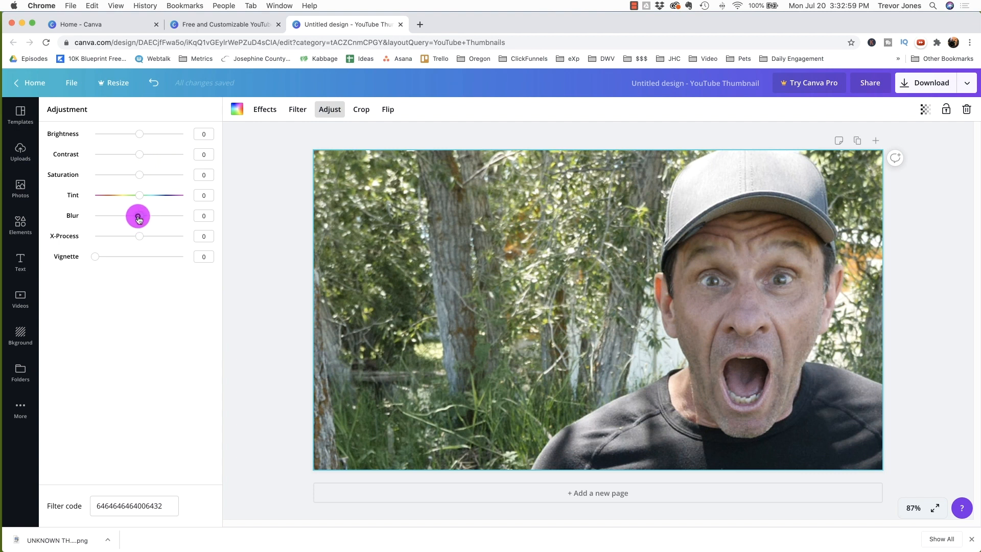
left_click_drag(137, 218, 133, 220)
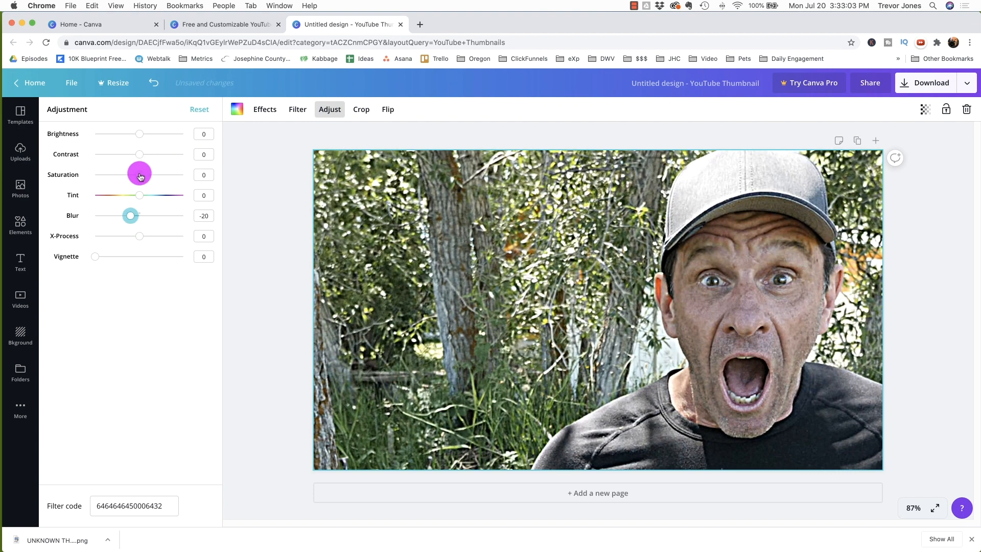
left_click_drag(140, 175, 146, 158)
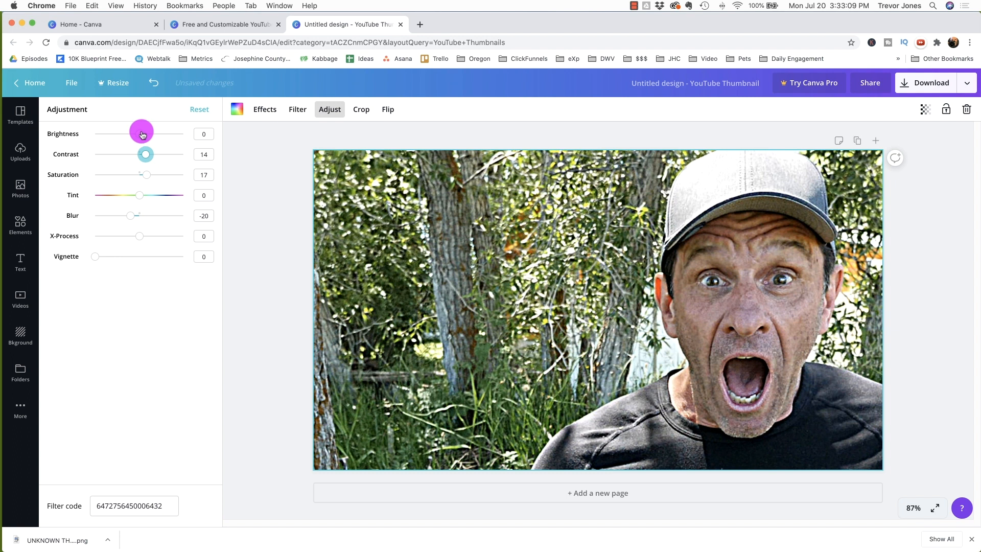
left_click_drag(142, 134, 146, 134)
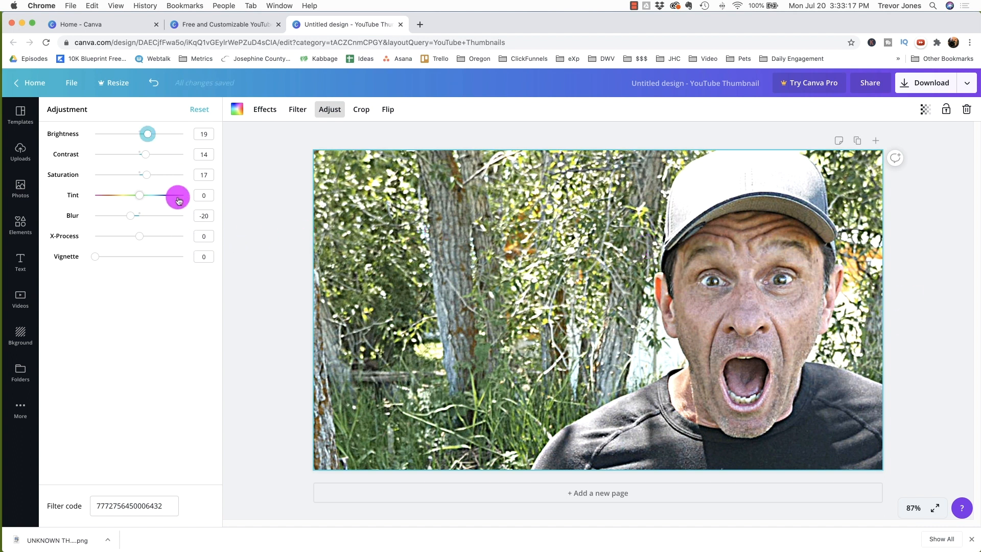
left_click_drag(151, 177, 157, 180)
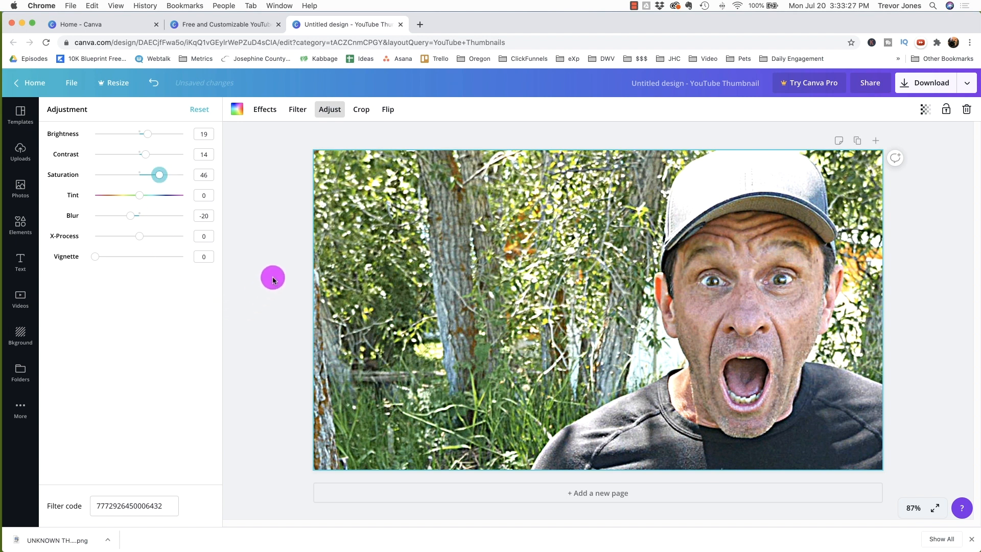
left_click(250, 284)
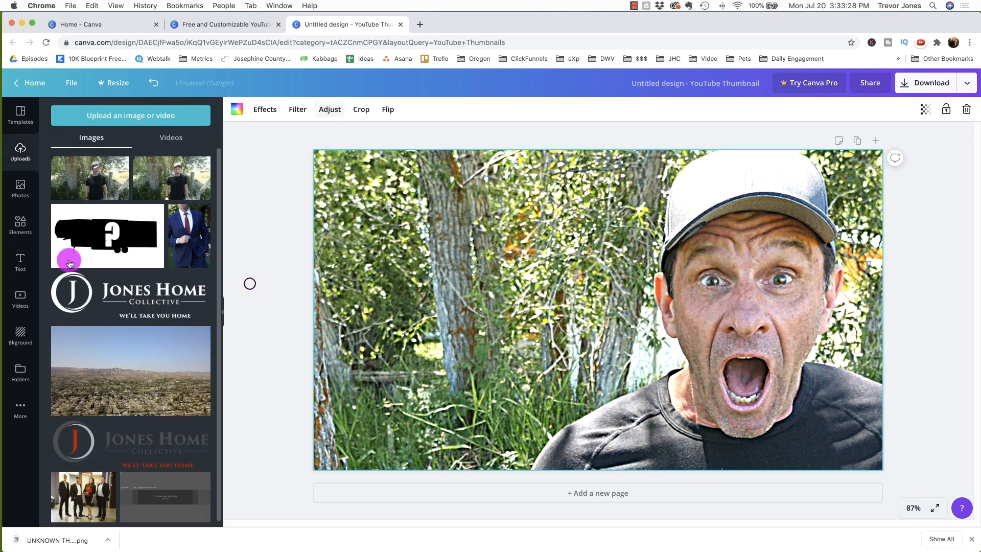
Step: Add a heading reading "THUMBNAIL SECRETS!" split over two lines
left_click(21, 261)
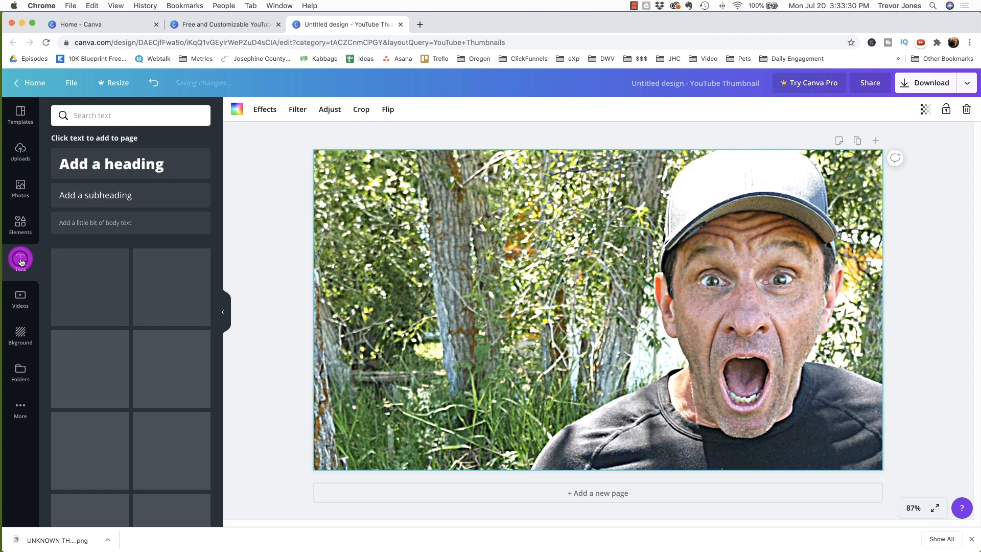
left_click(125, 170)
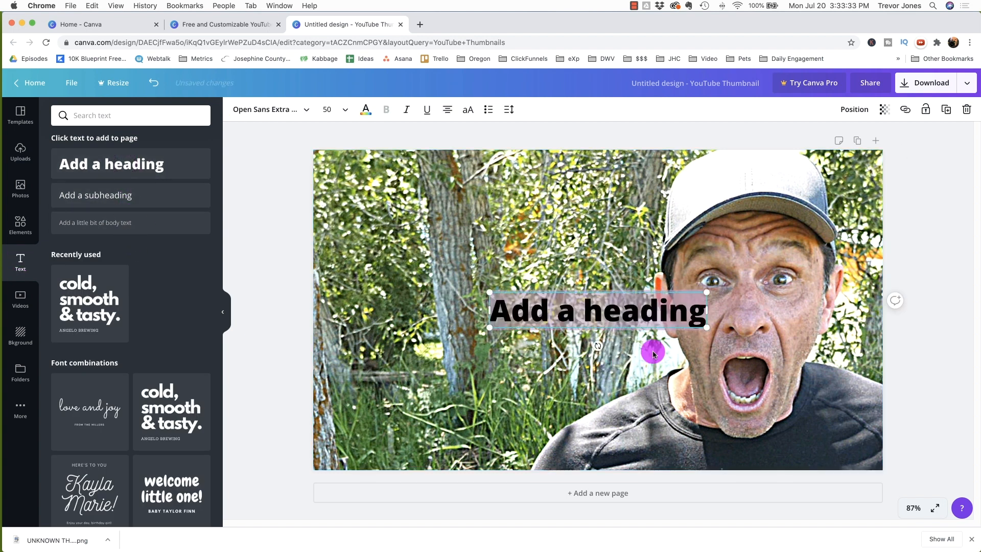
type("THUMBNAIL SE")
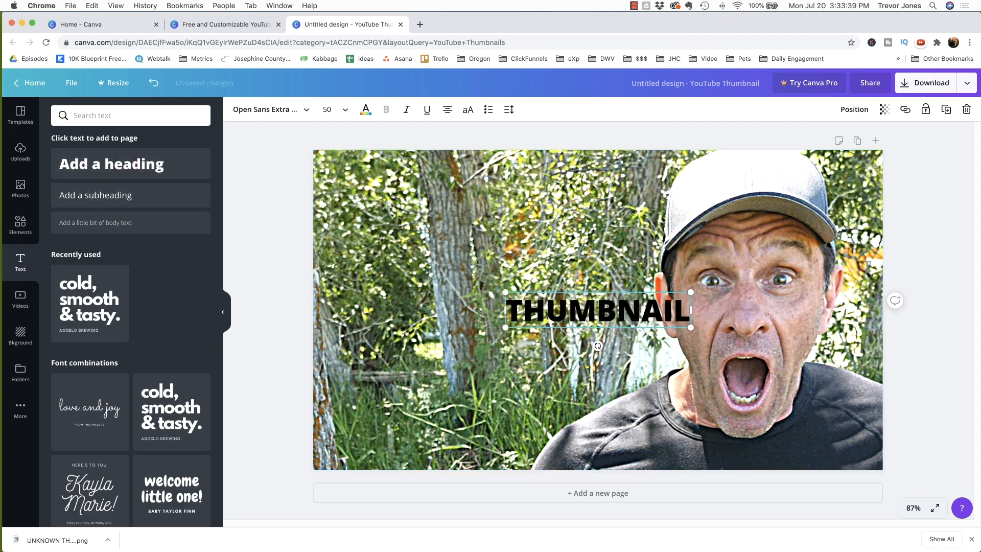
key("BackSpace")
key("BackSpace")
key("BackSpace")
key("Return")
type("S")
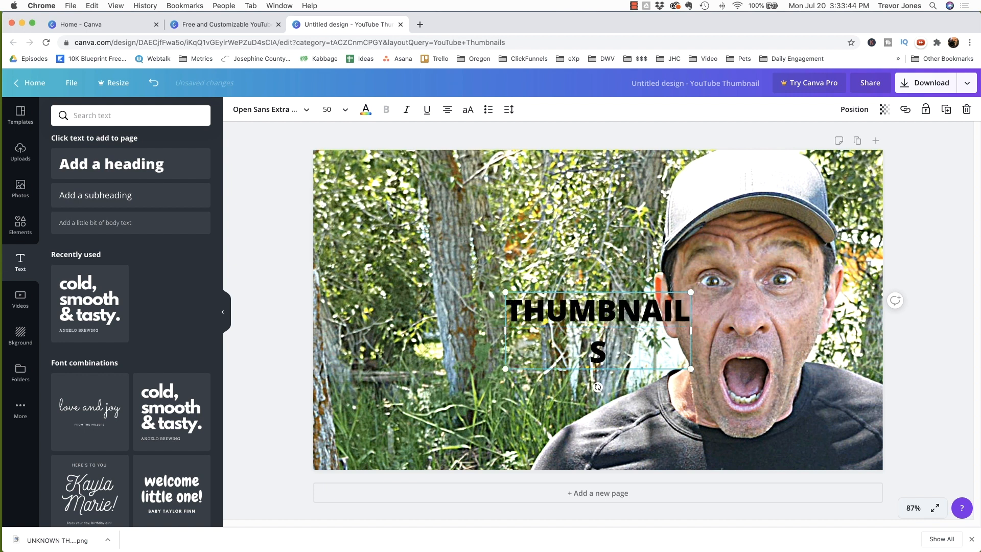
type("ECRETS!")
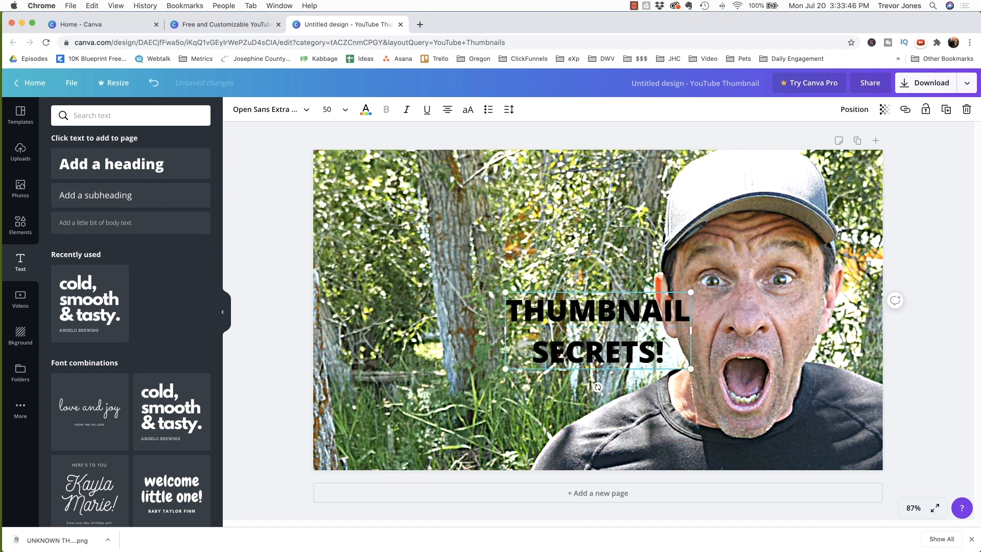
Step: Select all the heading text and change its colour to white
key("super+a")
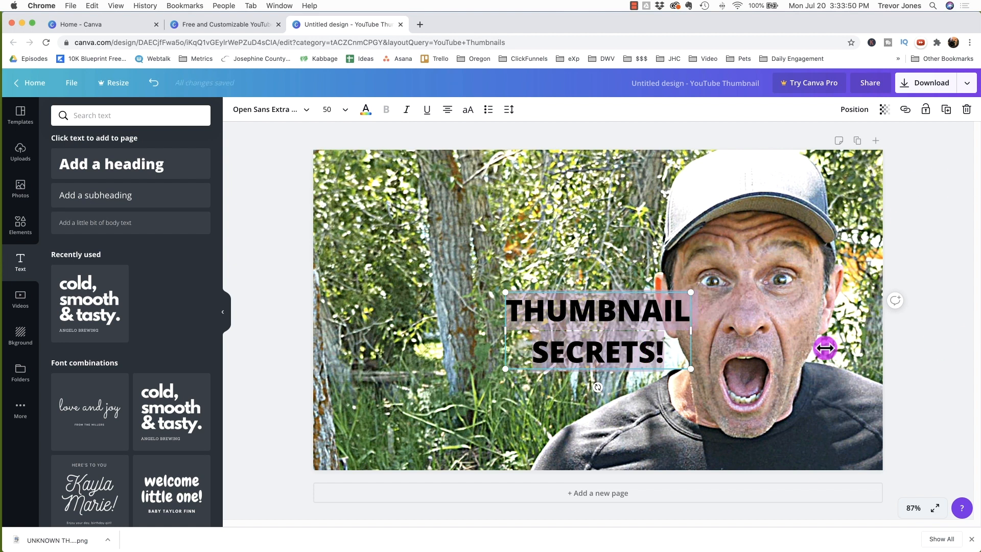
left_click_drag(668, 350, 453, 215)
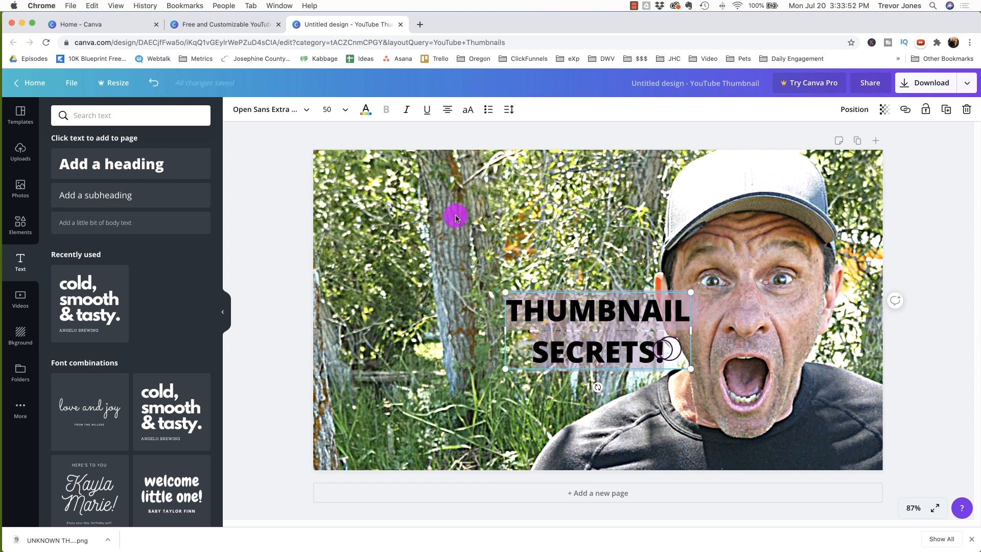
left_click(360, 110)
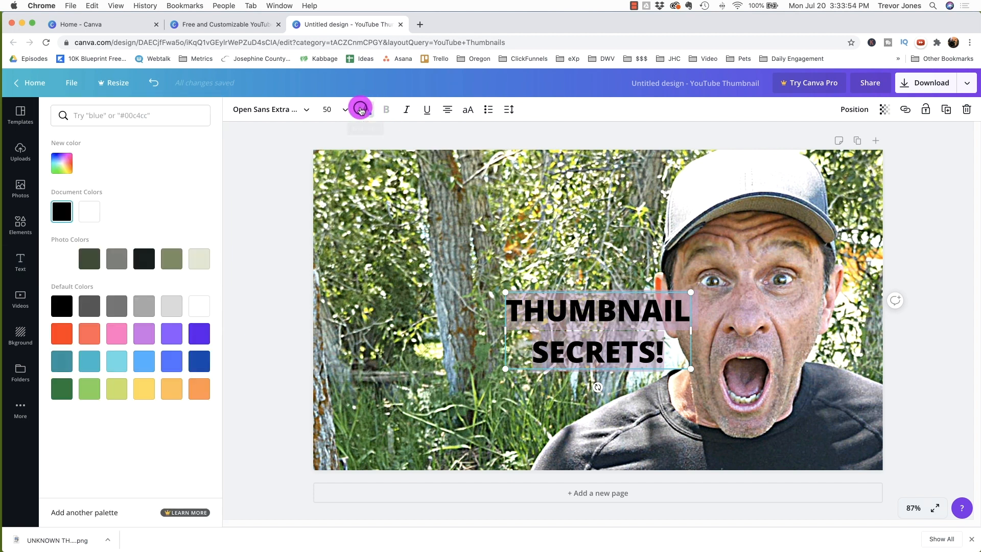
left_click(92, 213)
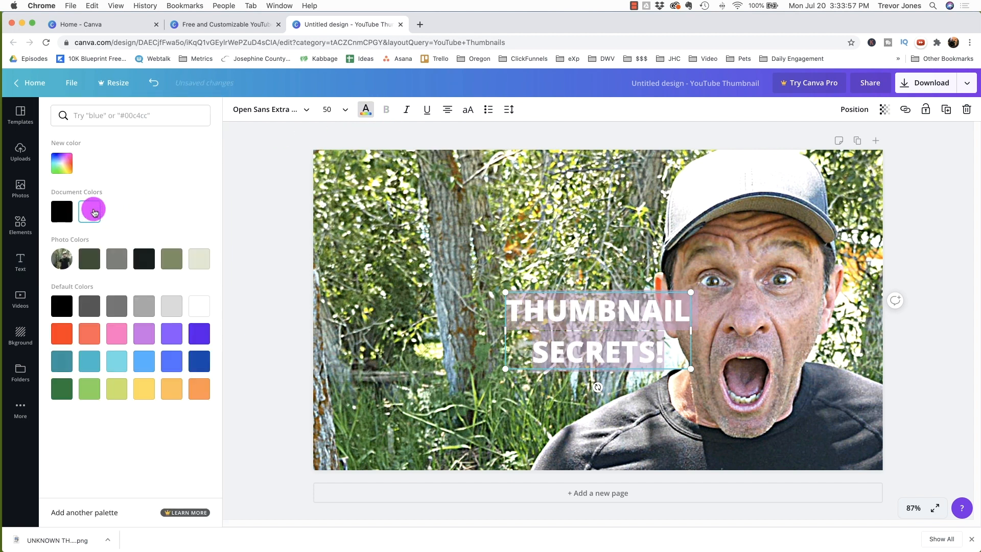
left_click(284, 158)
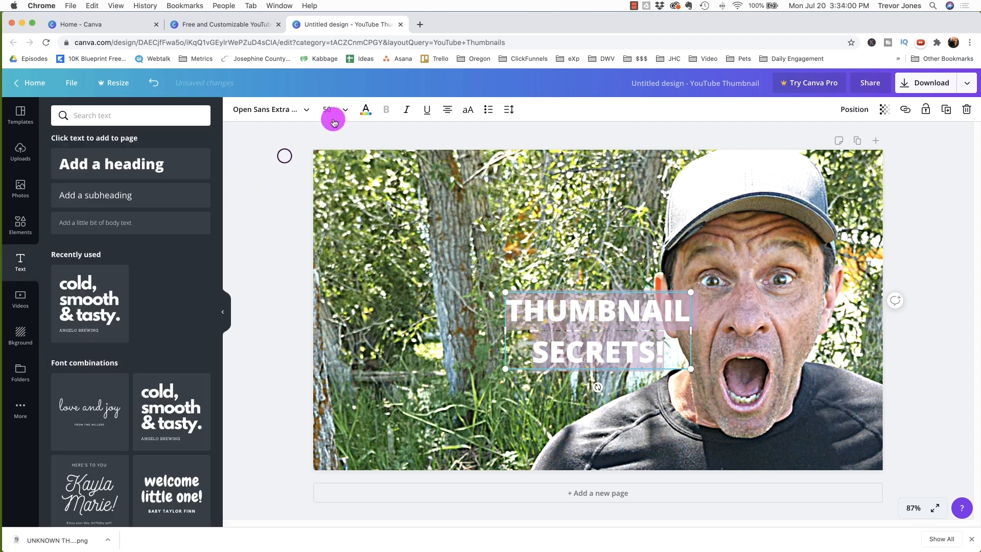
Step: Change the heading font to Anton and enlarge the text box to size 150
left_click(309, 110)
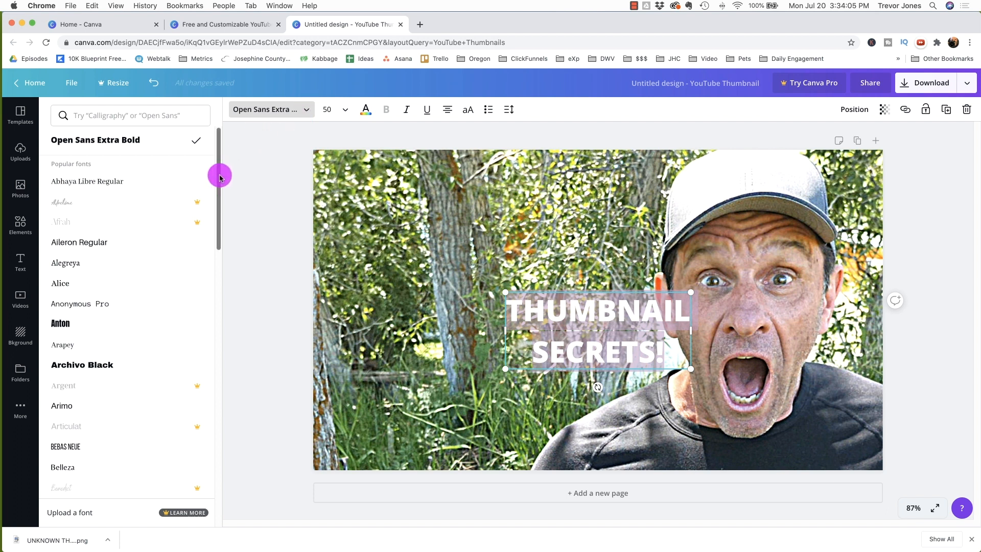
left_click_drag(219, 180, 229, 74)
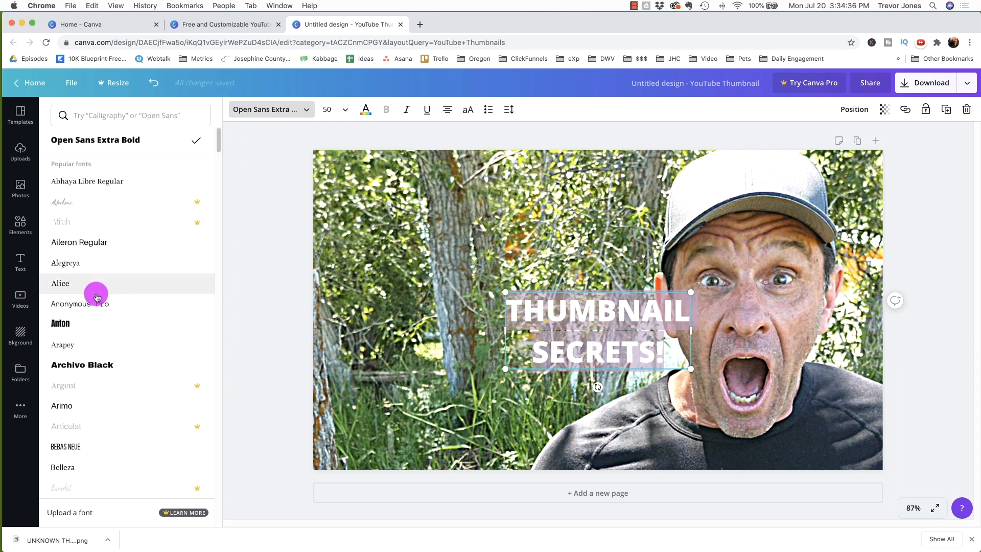
left_click(78, 327)
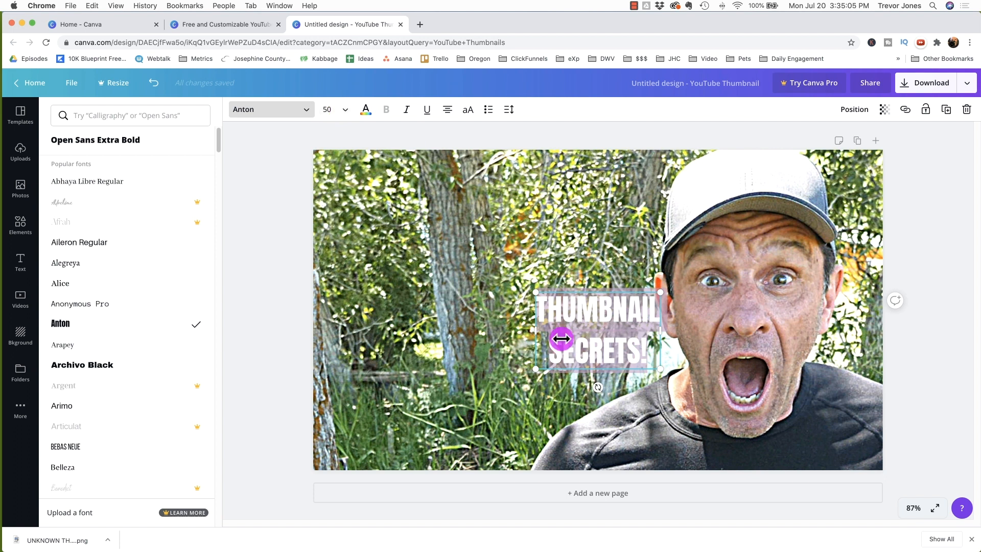
left_click_drag(536, 294, 271, 168)
left_click(642, 107)
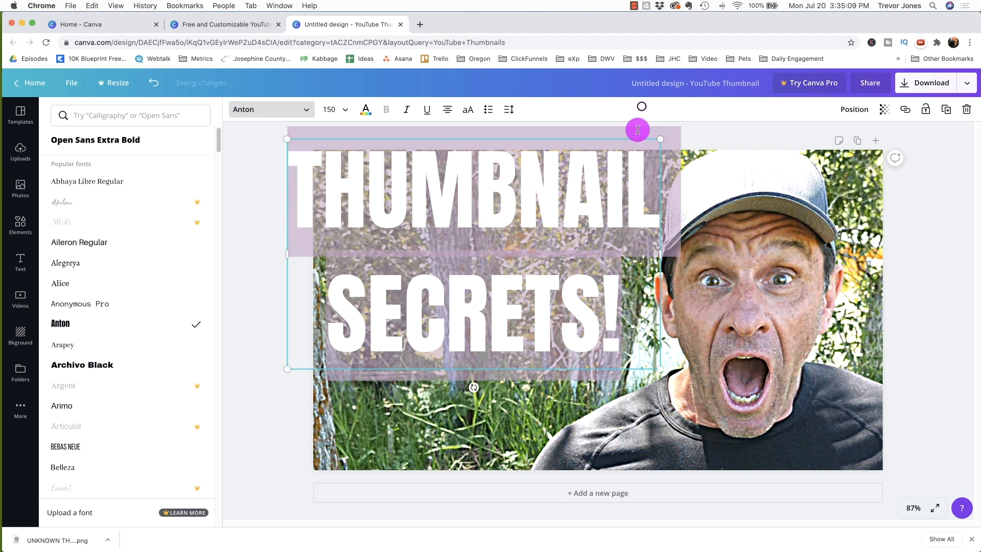
left_click_drag(657, 218, 673, 223)
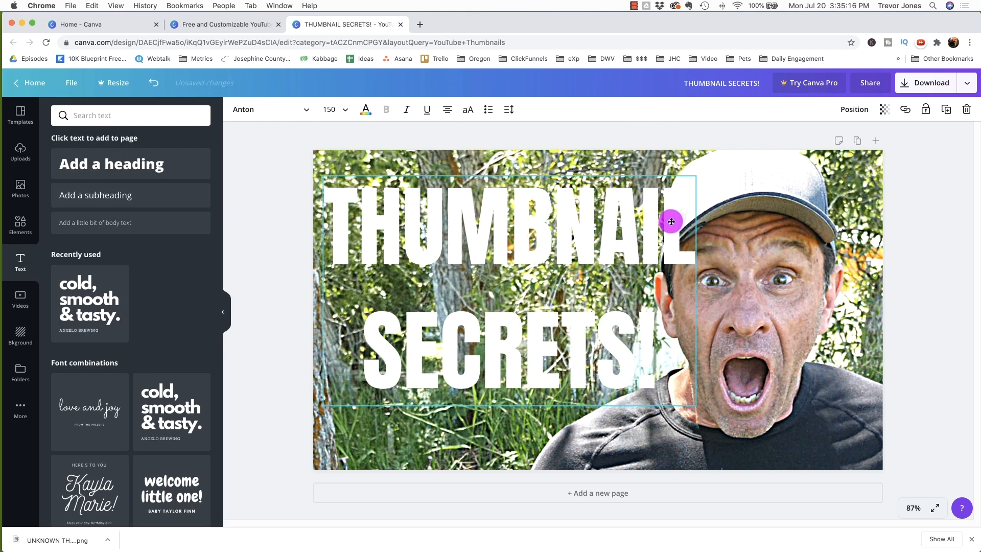
Step: Set the heading font size to 120 and position it over the left part of the photo
left_click(348, 111)
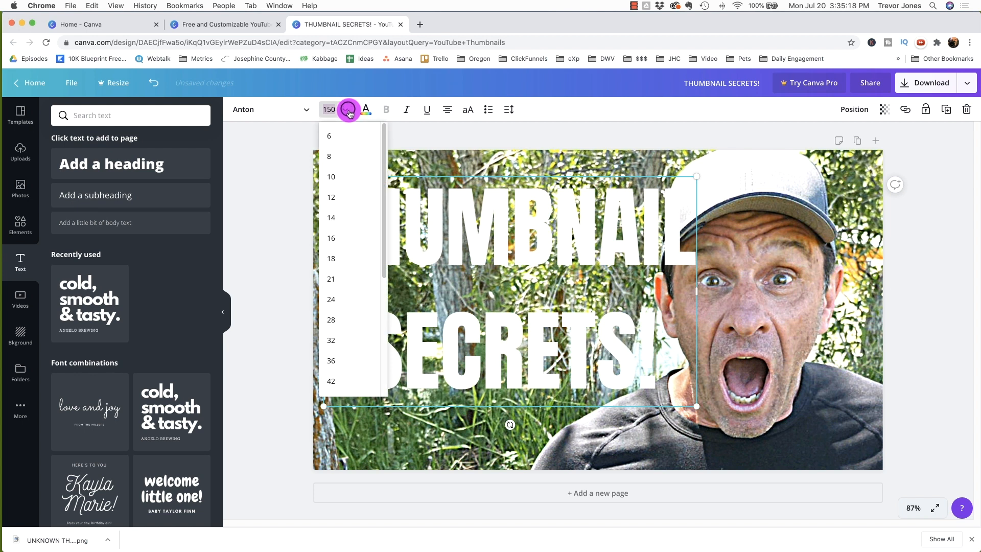
left_click(346, 111)
left_click(343, 109)
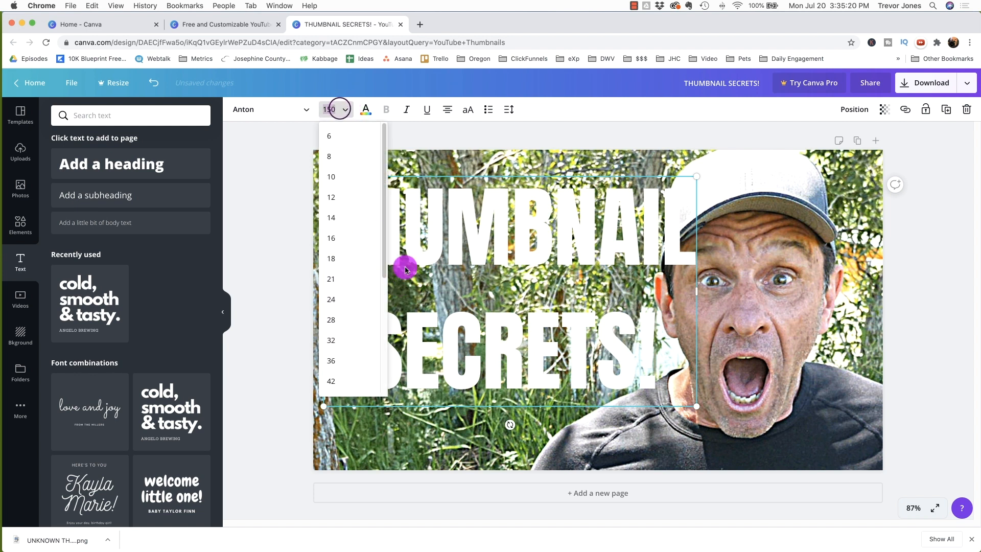
left_click_drag(384, 245, 384, 357)
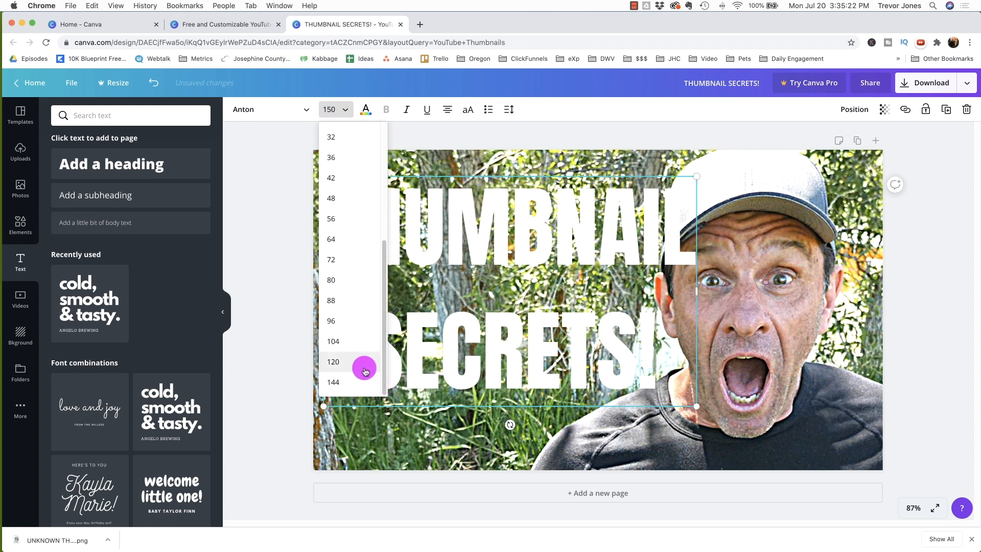
left_click(363, 364)
left_click_drag(606, 207, 584, 229)
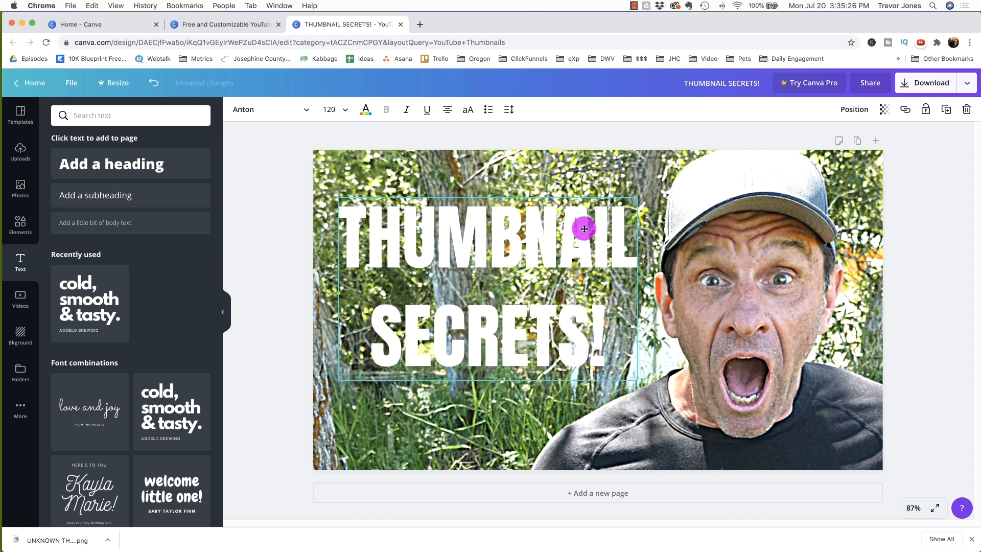
left_click_drag(584, 228, 581, 223)
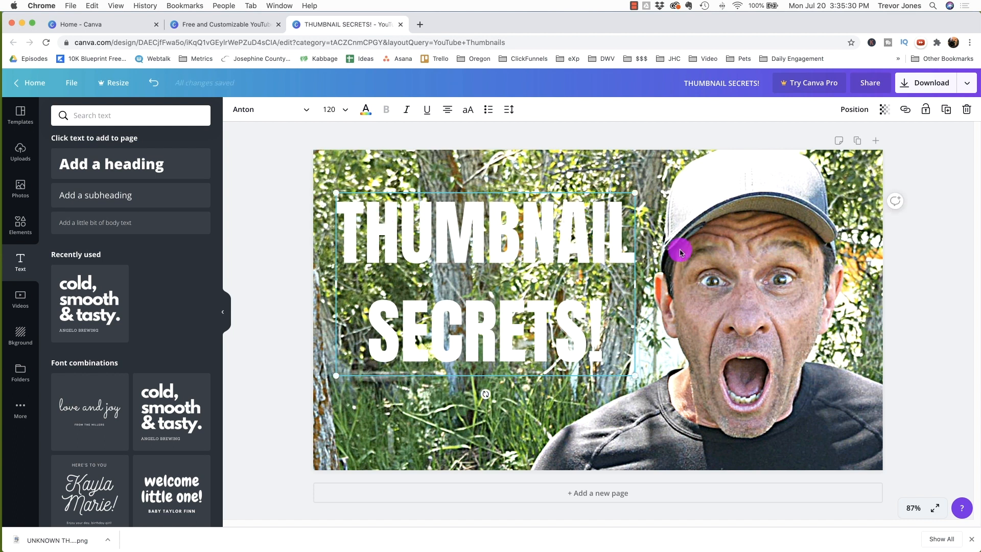
Step: Set the heading's line height to 1.26 and widen its text box so "THUMBNAIL" fits on one line
left_click(511, 110)
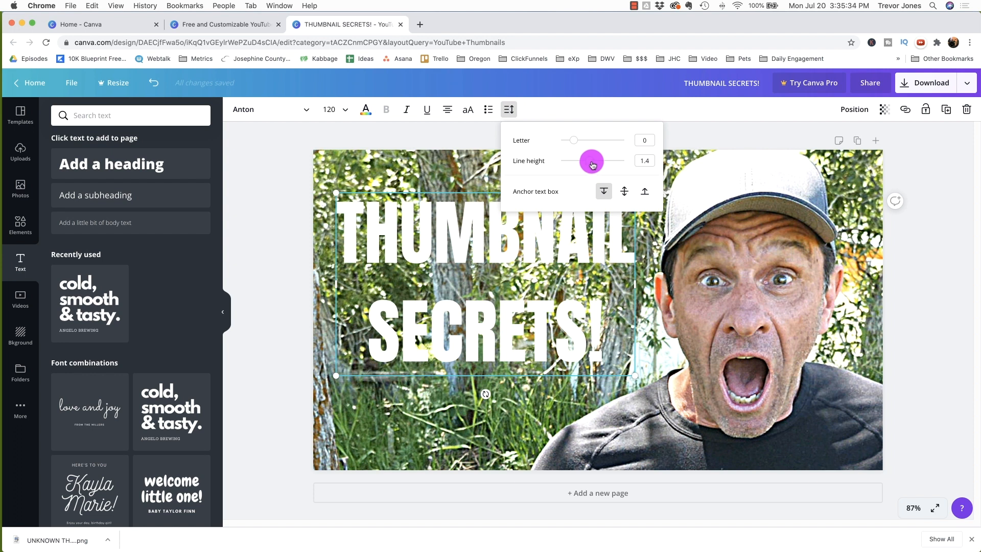
mouse_move(589, 162)
left_mouse_down()
mouse_move(565, 161)
mouse_move(587, 160)
left_mouse_up()
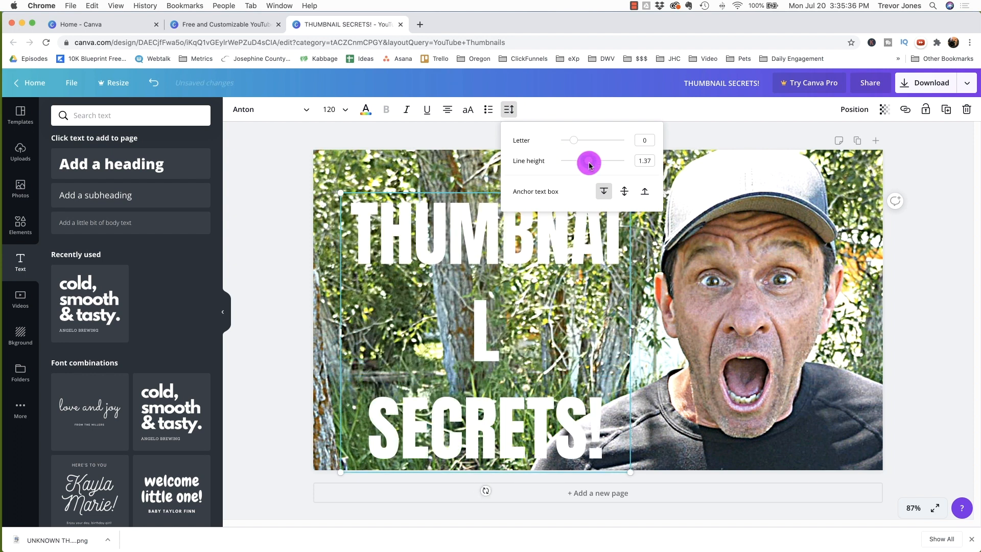
left_click_drag(633, 330, 701, 333)
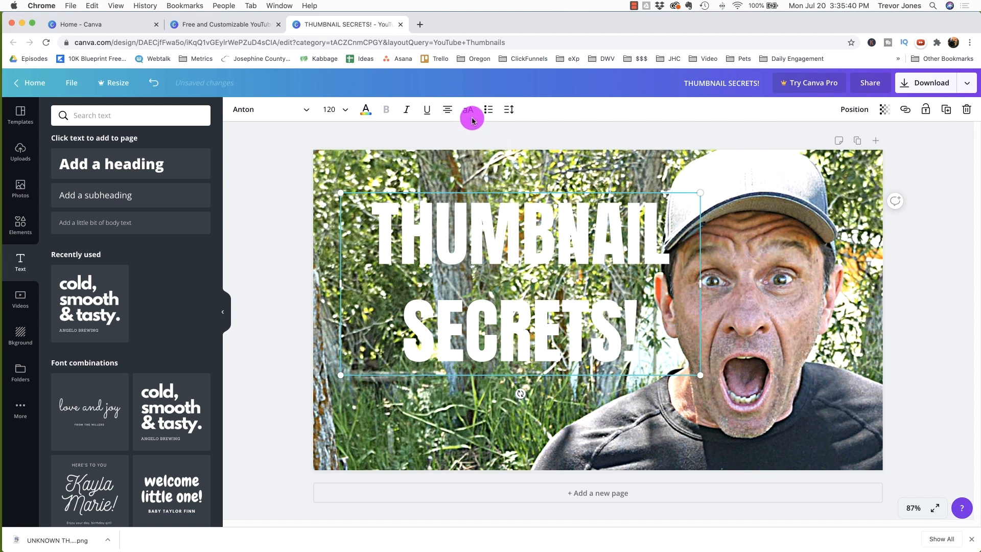
left_click(509, 109)
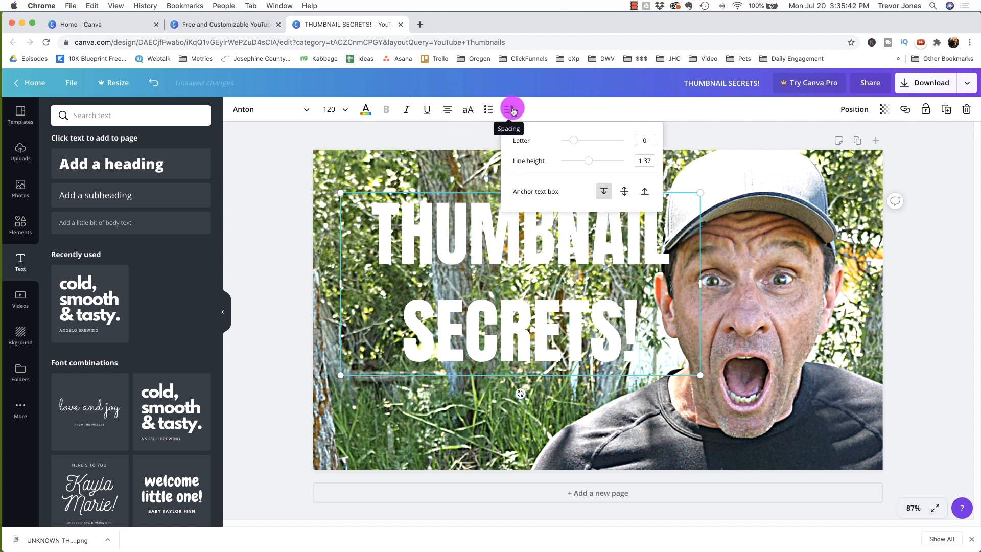
left_click_drag(591, 162, 586, 163)
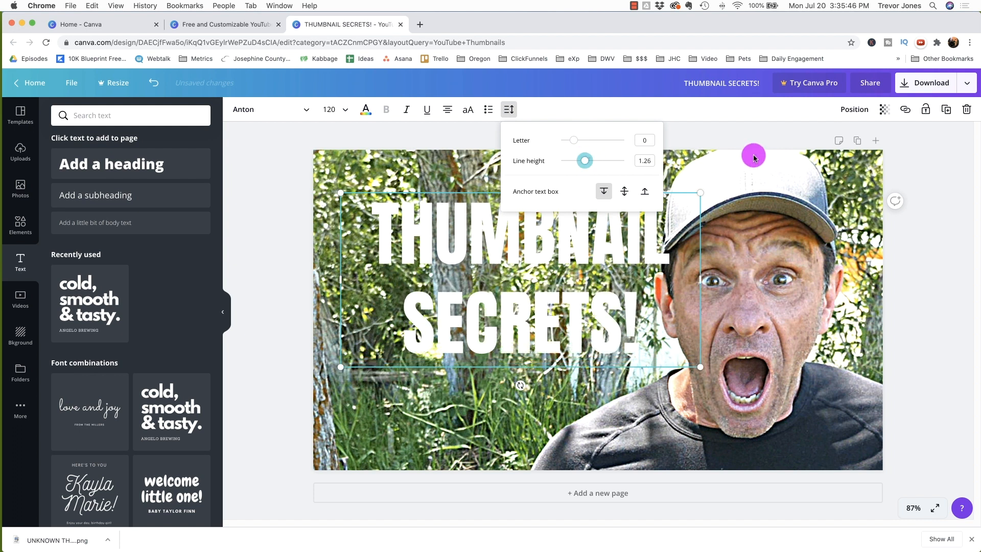
left_click(610, 105)
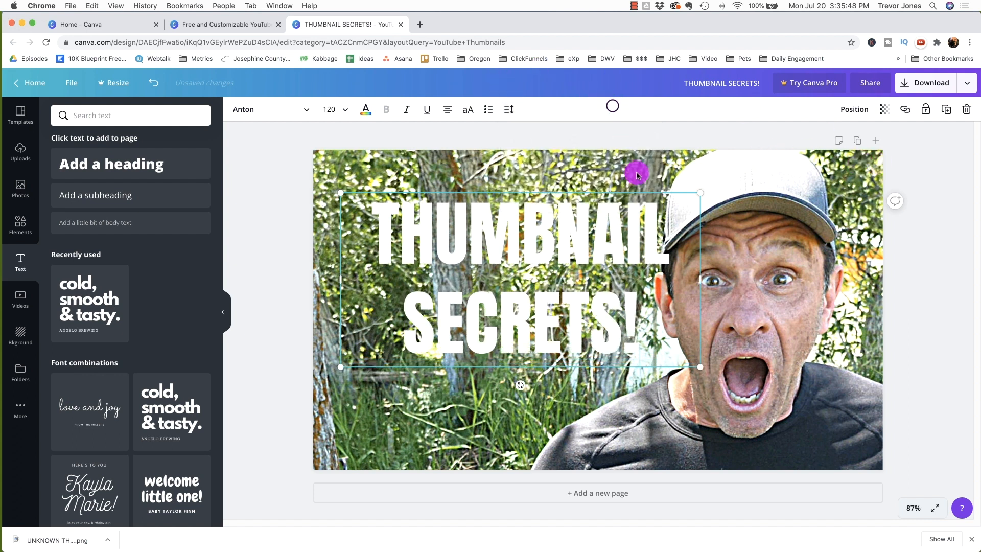
Step: Right-align the heading text and move the text box toward the photo's left edge
left_click(447, 111)
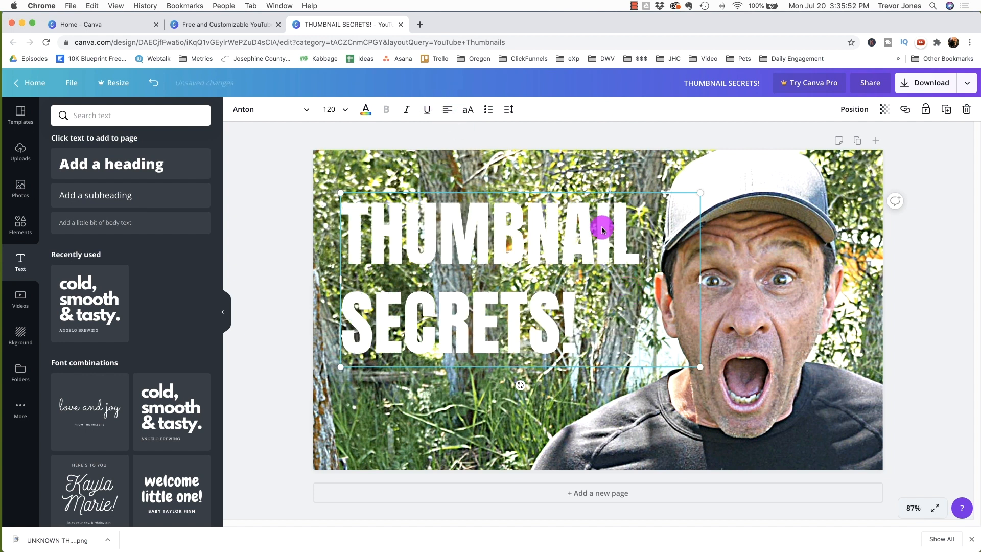
left_click_drag(614, 235, 611, 252)
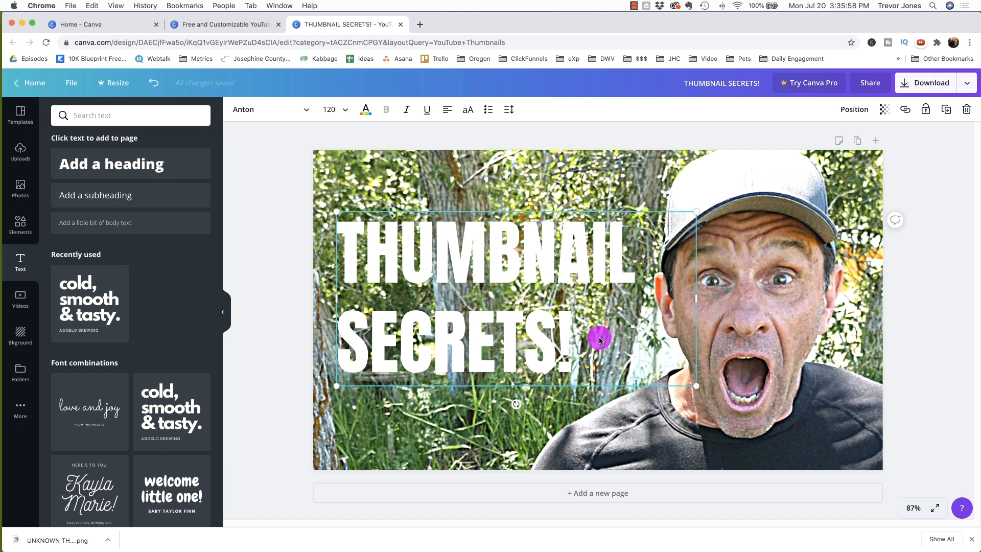
left_click(449, 110)
left_click_drag(643, 256, 581, 245)
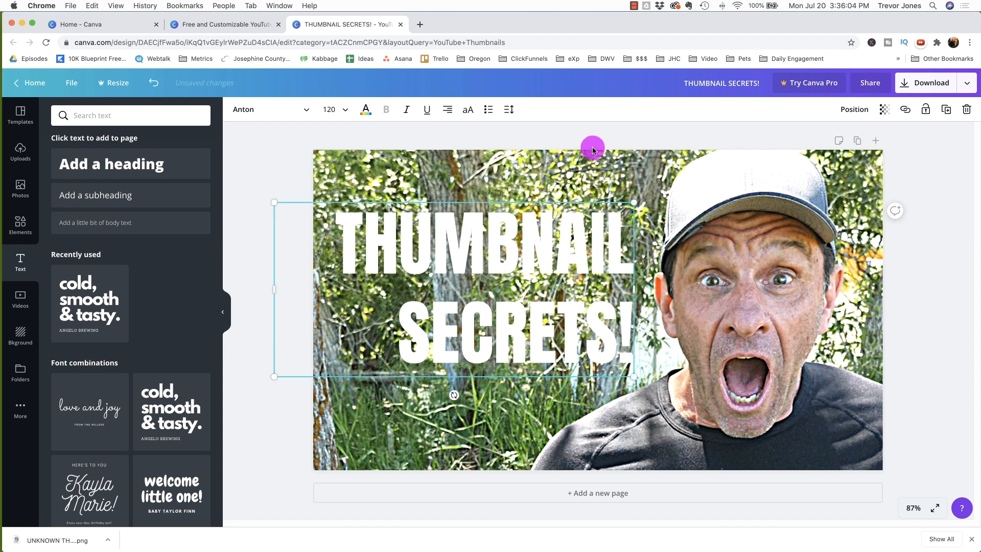
left_click(592, 121)
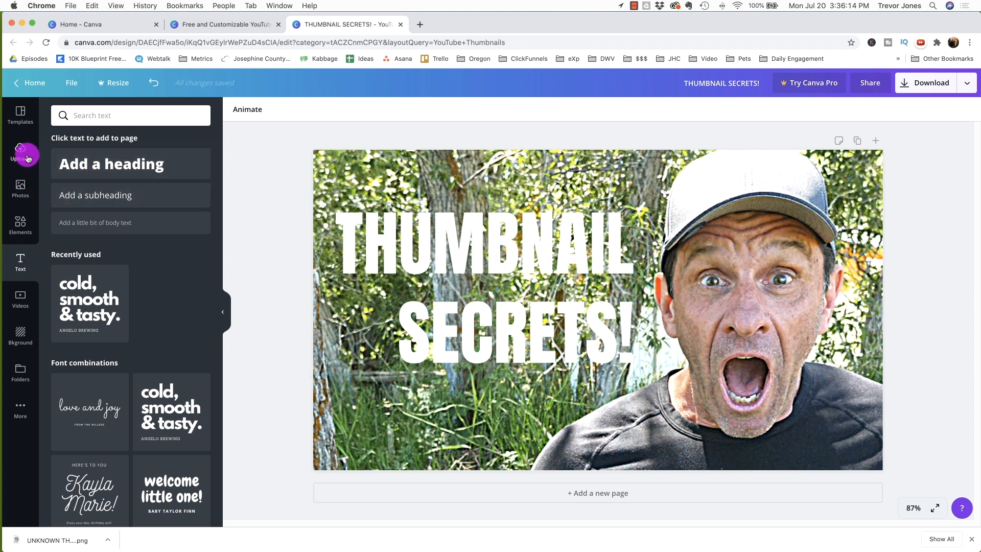
Step: Add a square shape and stretch it into a bar spanning from the left edge across the "THUMBNAIL" line
left_click(20, 225)
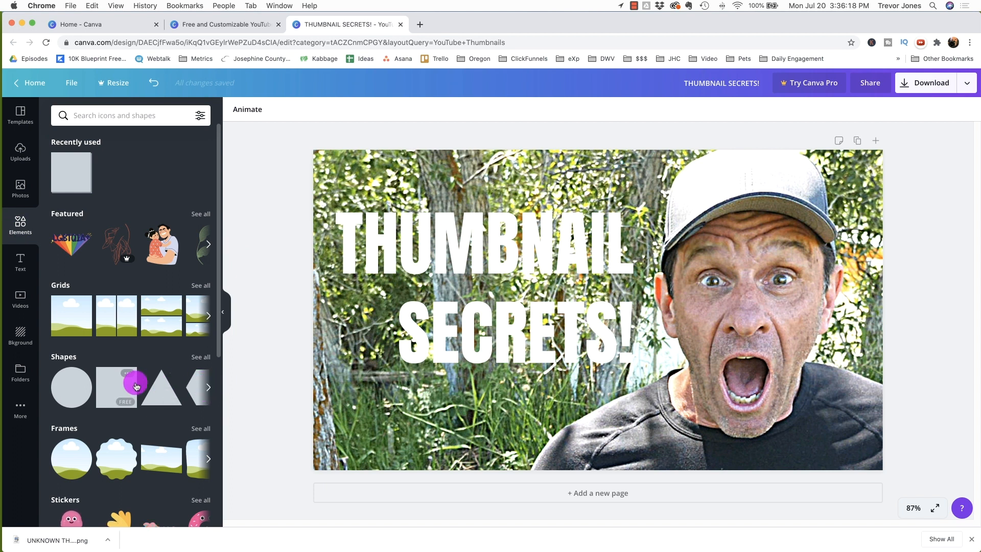
left_click_drag(114, 387, 313, 241)
left_click_drag(456, 423, 435, 182)
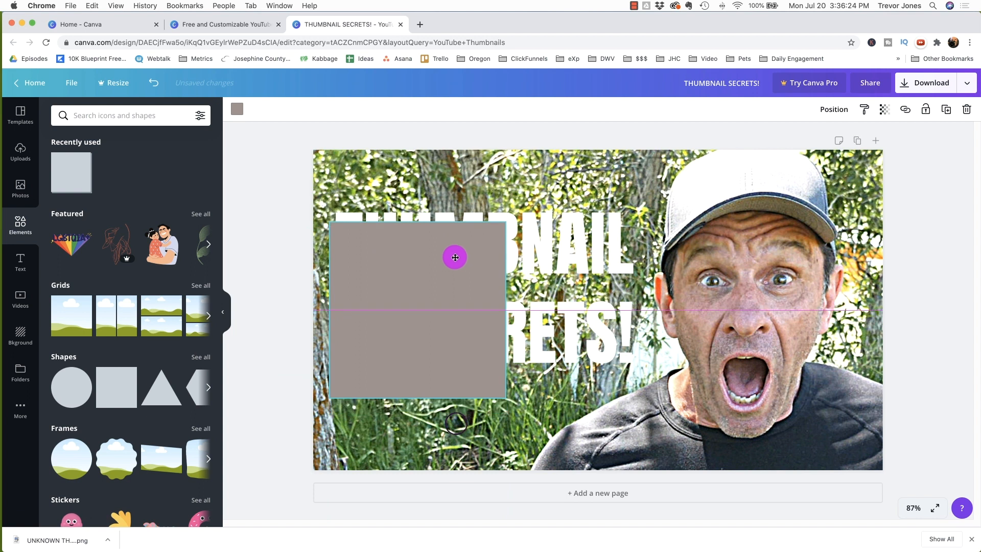
left_click_drag(489, 230, 767, 231)
left_click_drag(536, 321, 546, 222)
left_click_drag(556, 183, 560, 244)
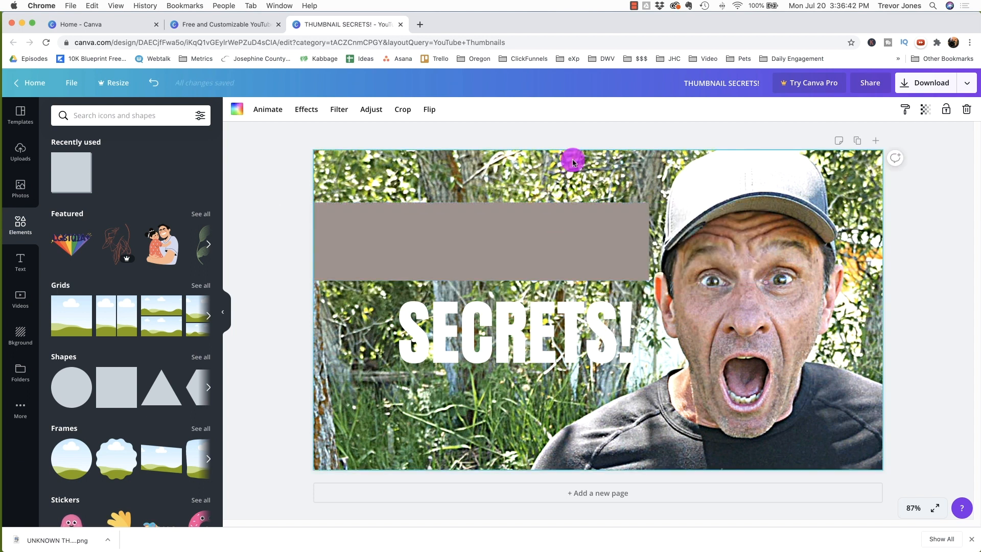
Step: Send the bar backward so it sits behind the heading text
right_click(509, 233)
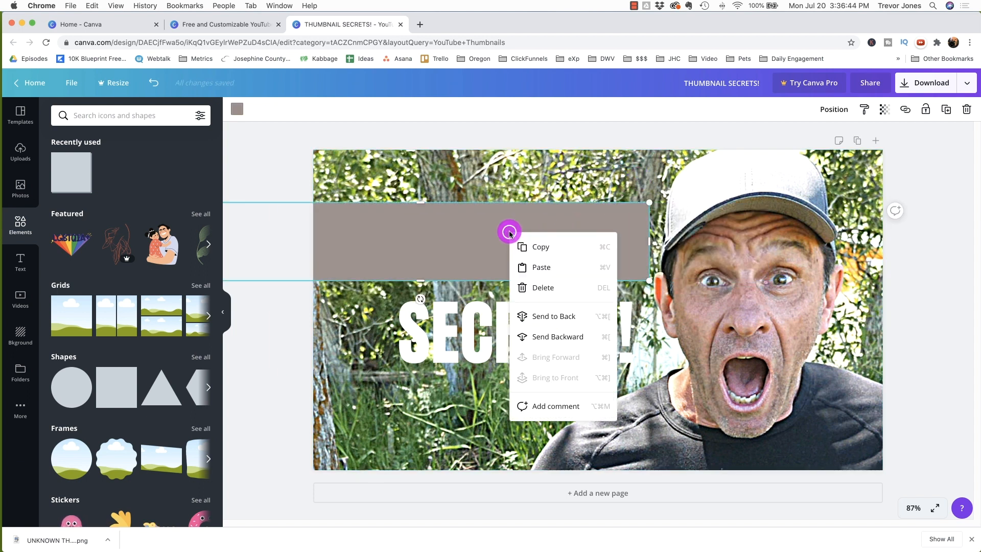
left_click(547, 337)
left_click(654, 167)
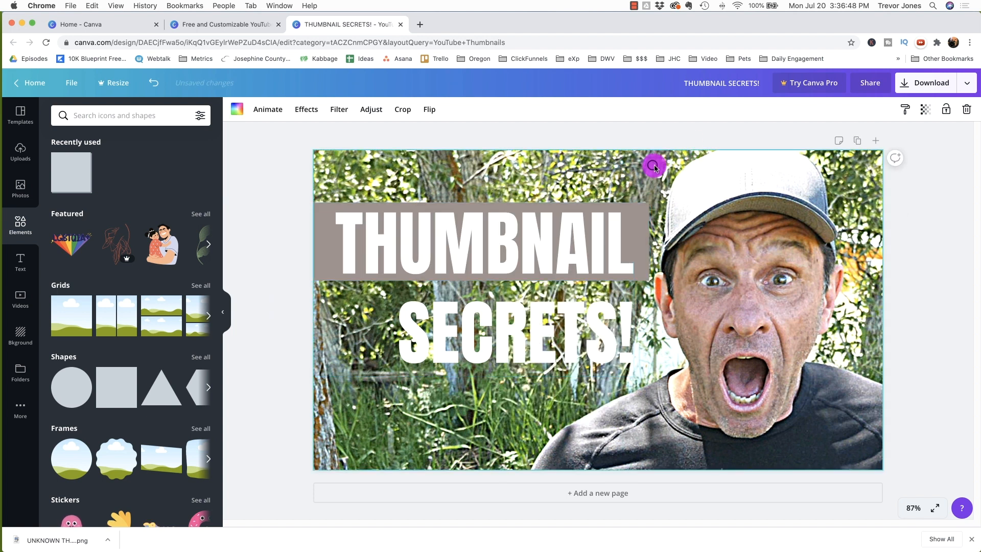
Step: Set the bar's colour to a custom purple, #7500b4
left_click(643, 227)
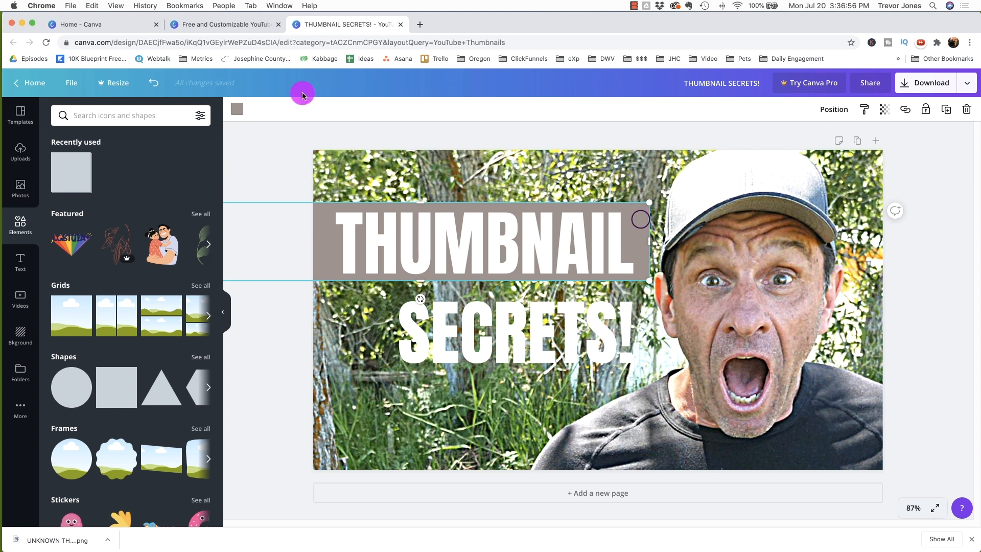
left_click(237, 110)
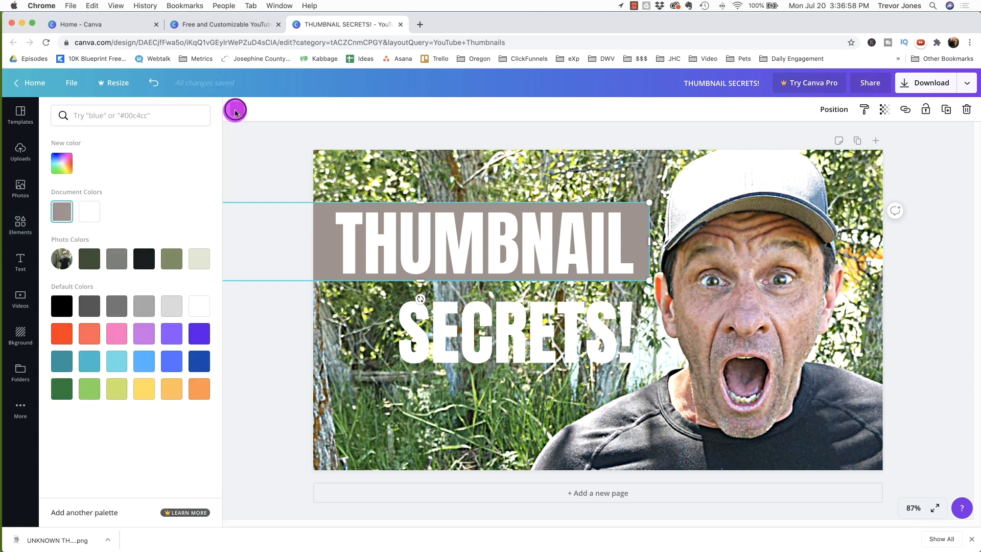
left_click(62, 165)
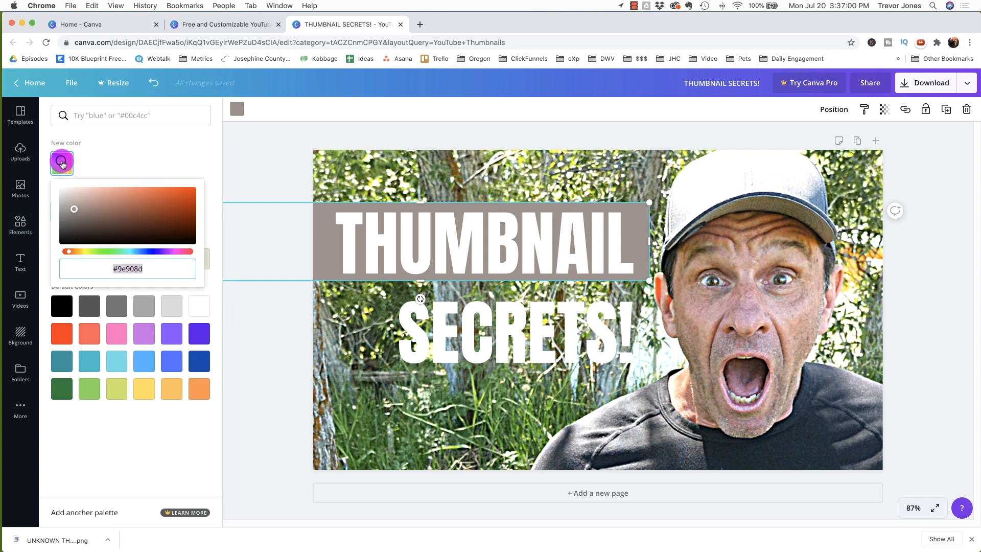
left_click(155, 251)
left_click_drag(156, 250, 162, 250)
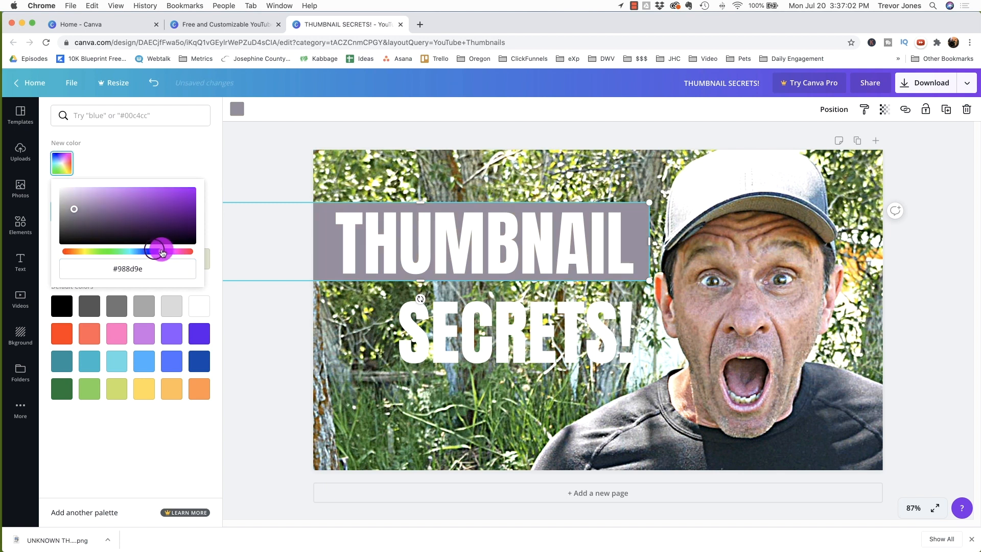
left_click_drag(179, 211, 216, 211)
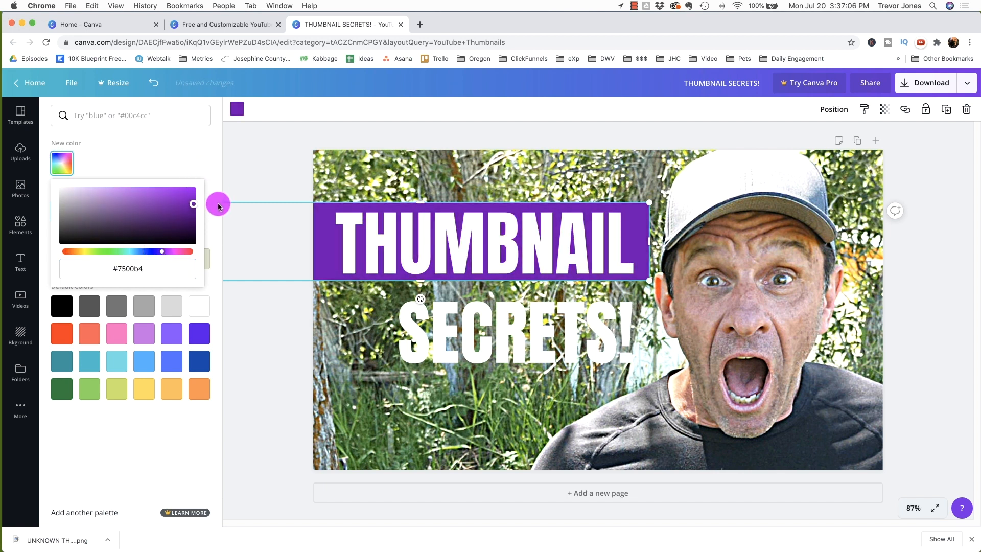
left_click(514, 183)
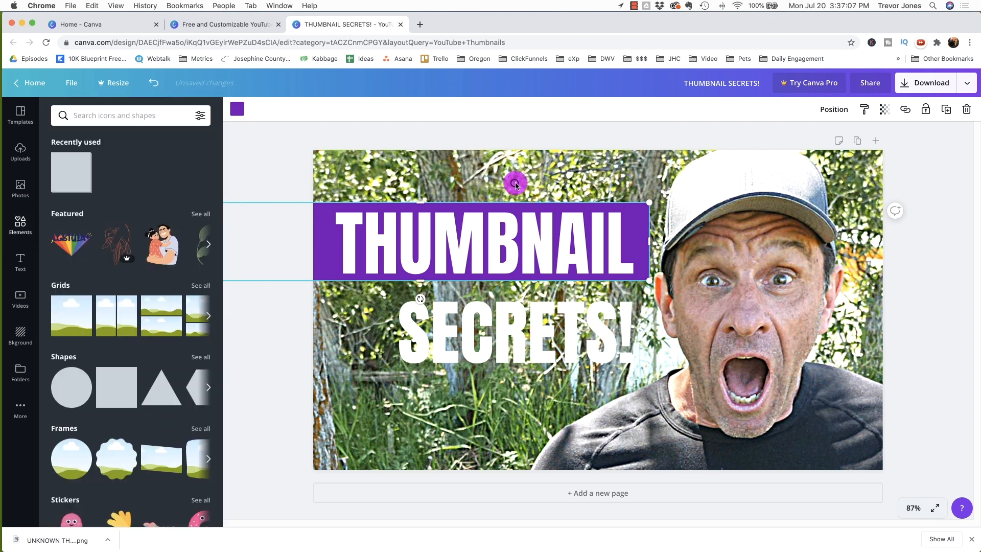
Step: Duplicate the purple bar and place the copy behind the "SECRETS!" line
left_click(599, 188)
left_click(685, 198)
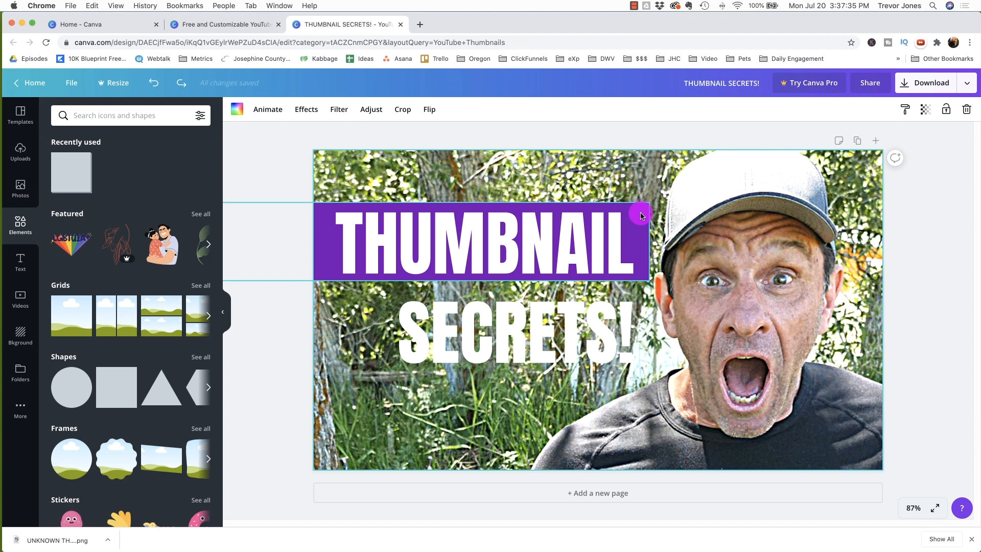
left_click_drag(641, 214, 643, 305, "alt")
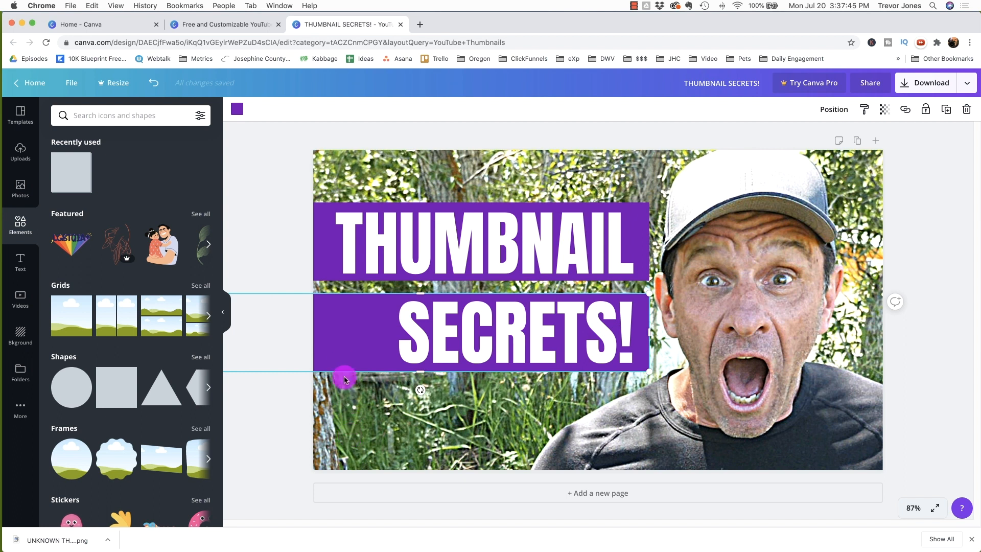
Step: Select the lower bar and change its colour to a custom magenta, #d000db
left_click(345, 354)
left_click(349, 412)
left_click(368, 350)
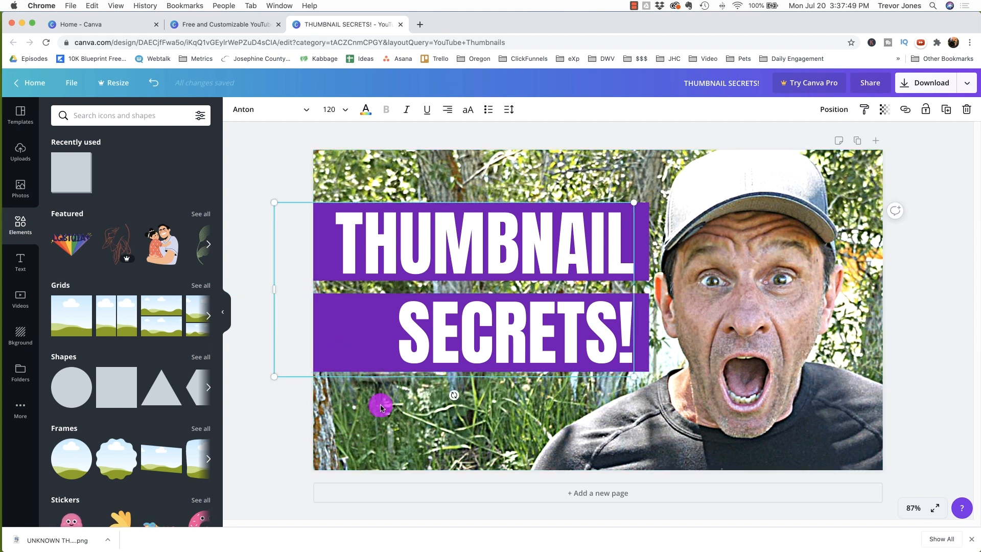
left_click(657, 330)
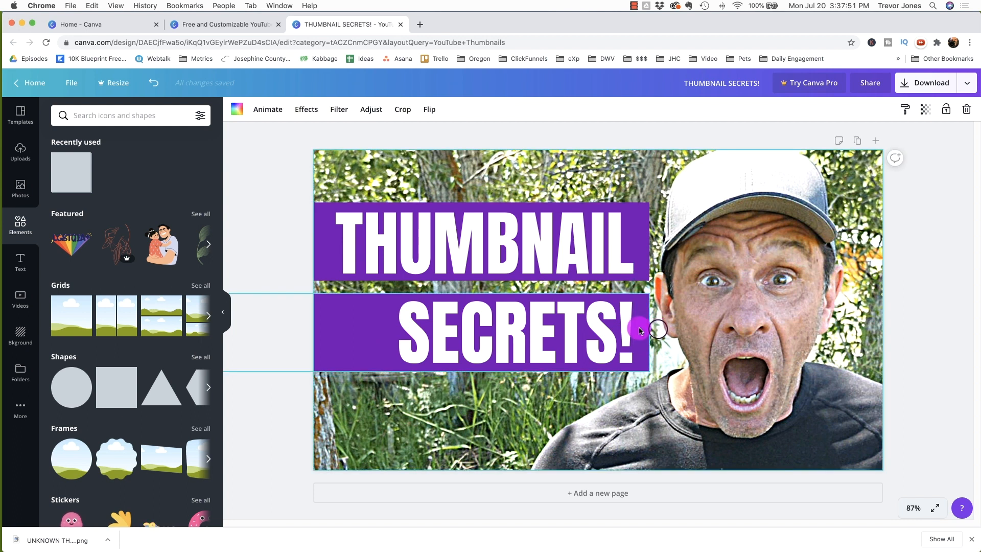
left_click(639, 331)
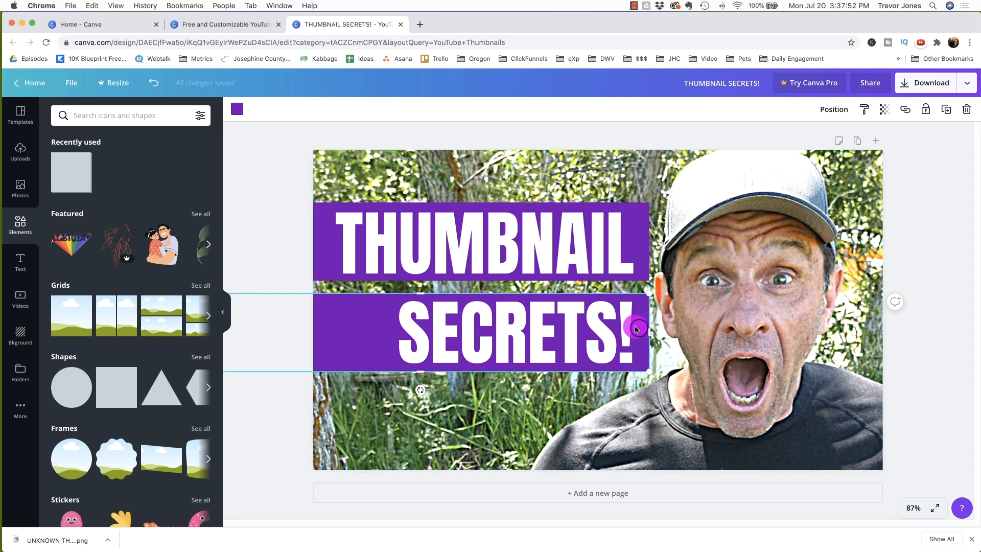
left_click(237, 110)
left_click(71, 160)
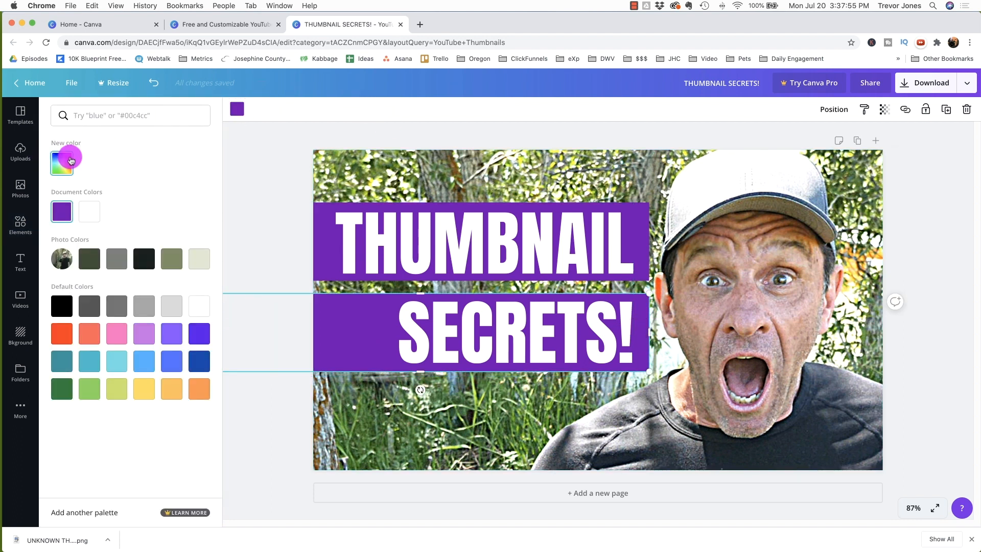
left_click(169, 251)
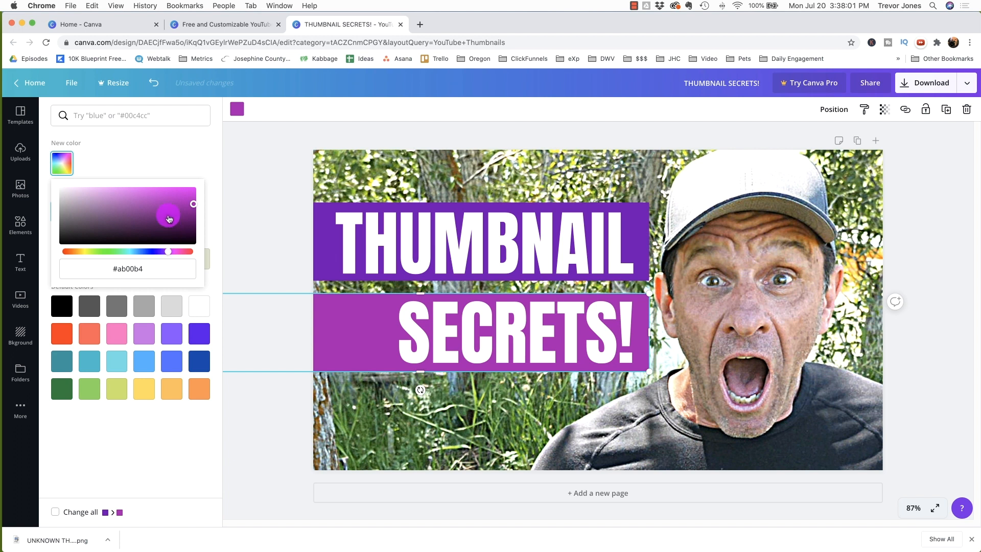
left_click_drag(186, 210, 196, 193)
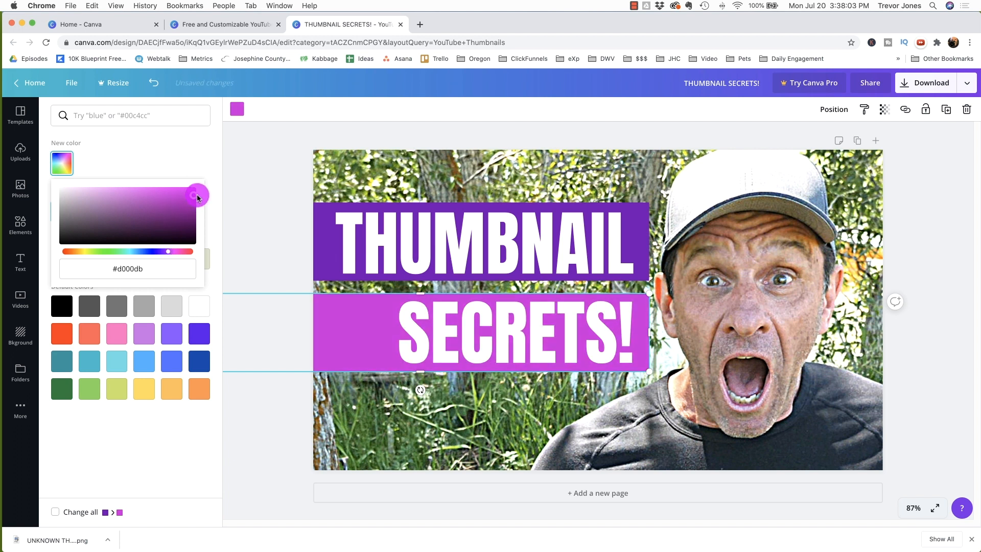
left_click(276, 416)
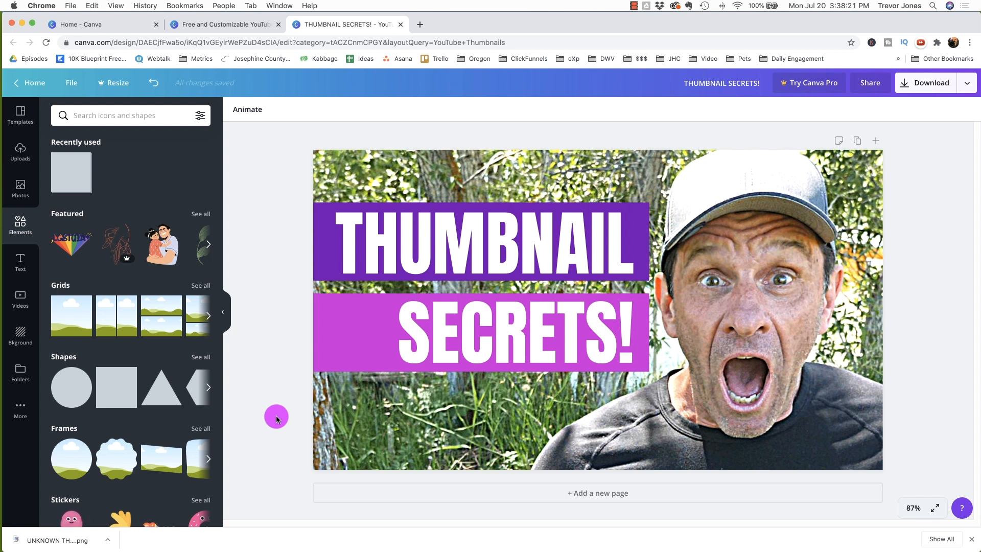
Step: Download the thumbnail as a PNG file
left_click(926, 83)
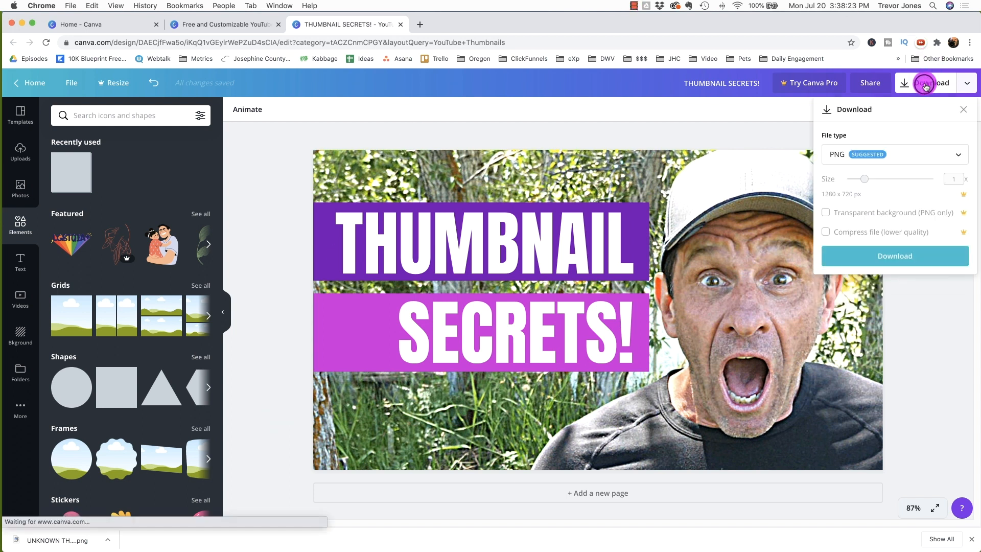
left_click(887, 258)
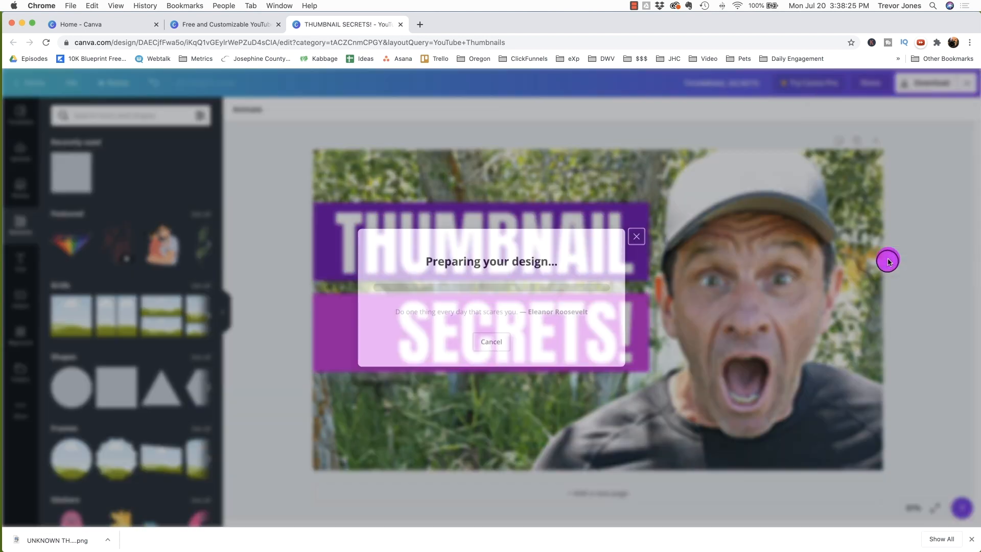